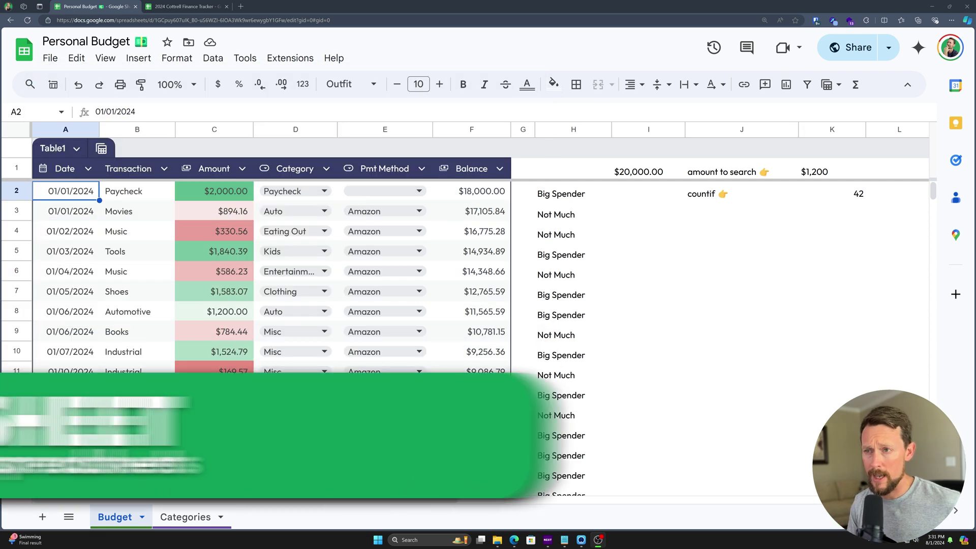
# Inspect the Category and Pmt Method columns and the first row's payment-method choices
pyautogui.scroll(-3, 340, 185)
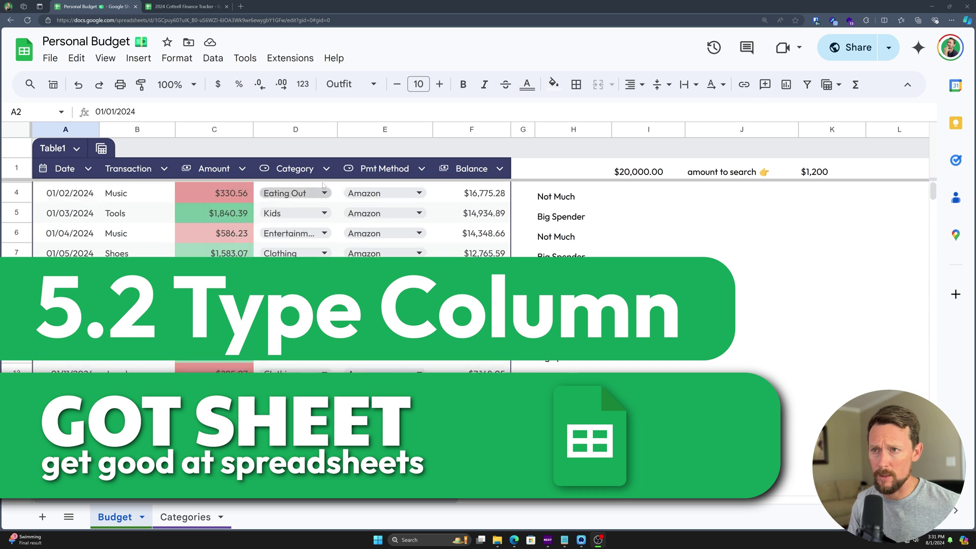
pyautogui.click(296, 134)
pyautogui.scroll(-3, 315, 216)
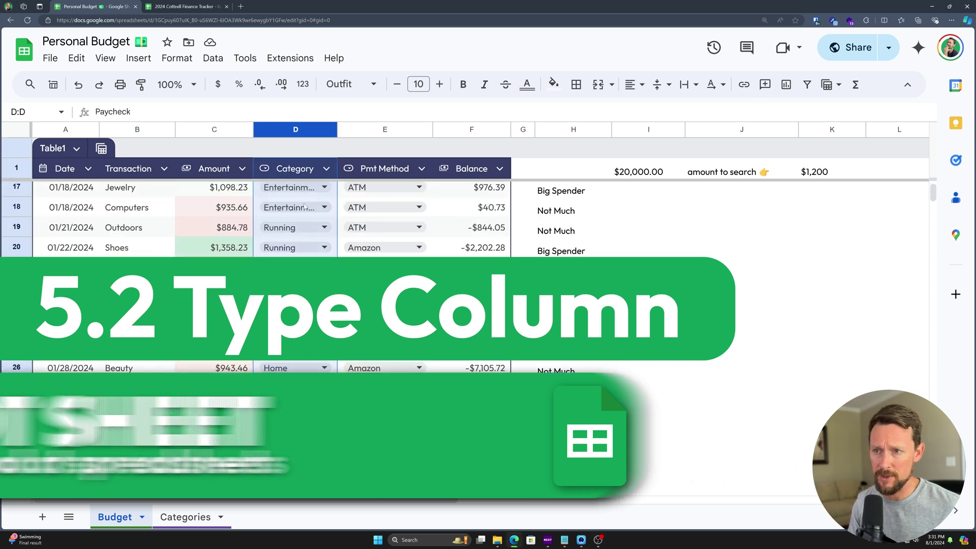
pyautogui.scroll(-3, 314, 215)
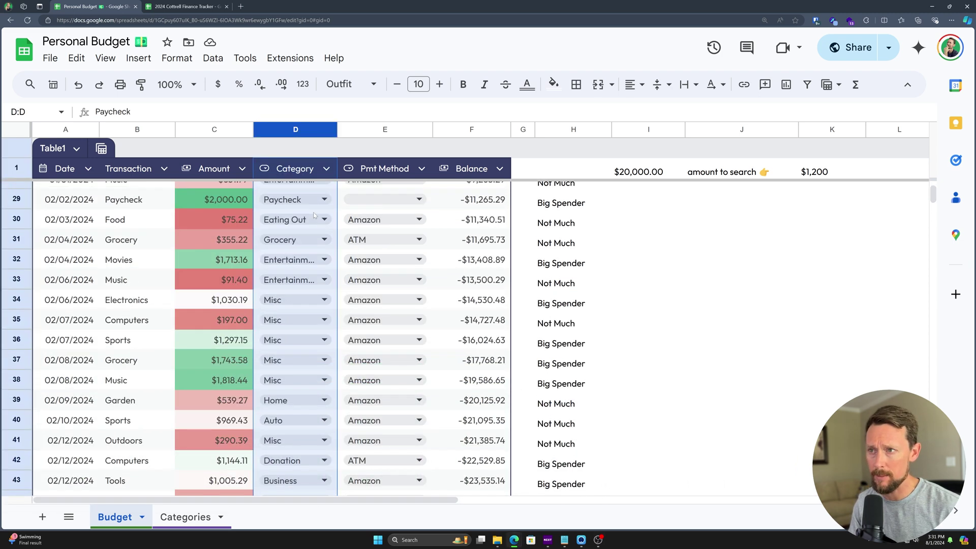
pyautogui.scroll(-6, 314, 215)
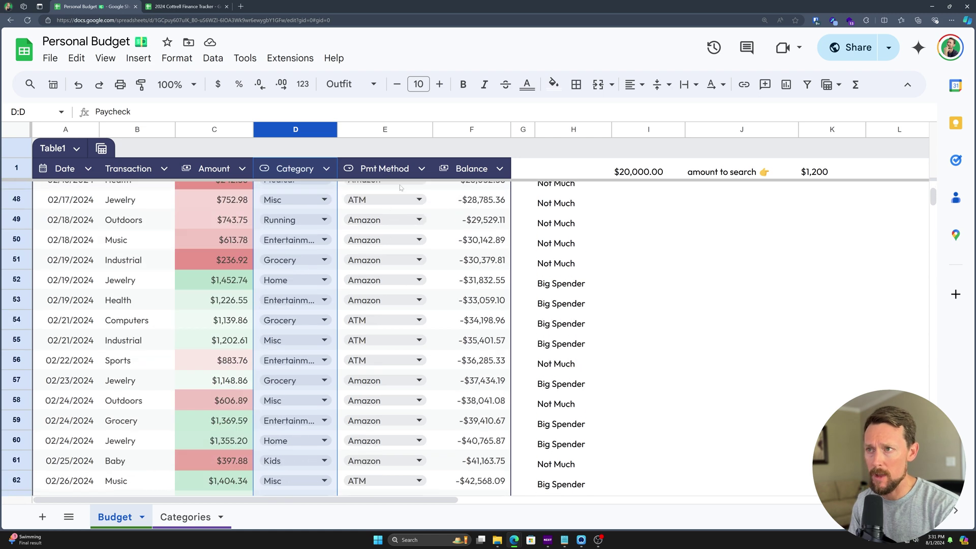
pyautogui.click(397, 130)
pyautogui.scroll(10, 406, 221)
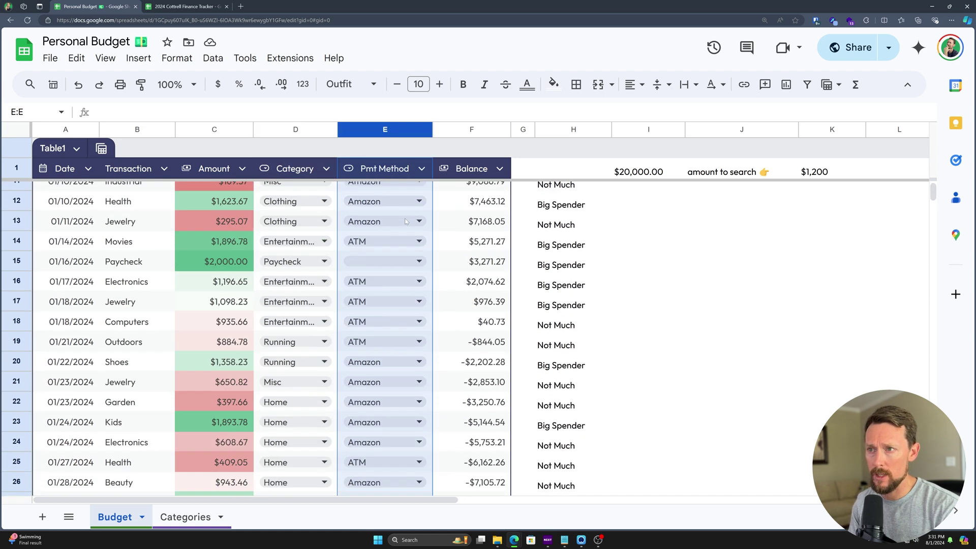
pyautogui.scroll(3, 406, 221)
pyautogui.click(386, 191)
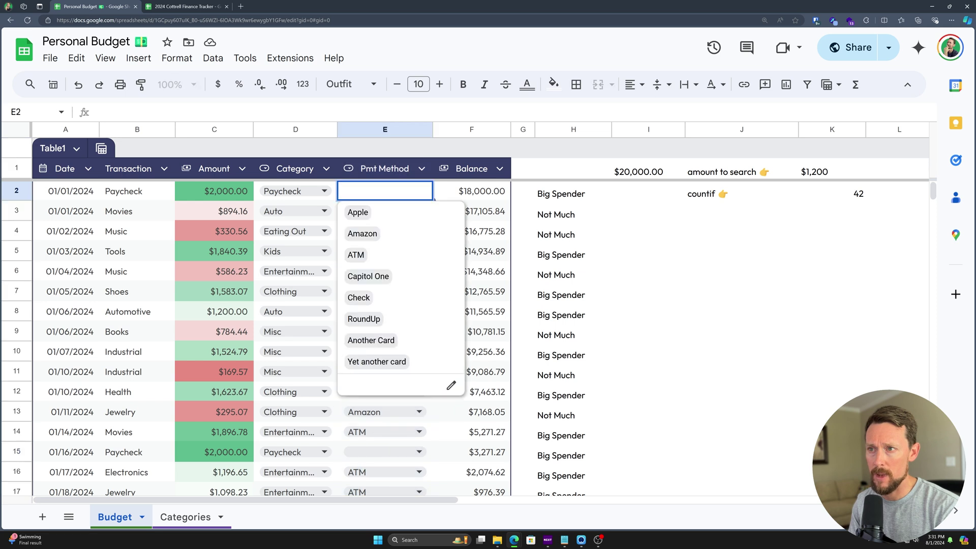
pyautogui.press('Escape')
pyautogui.click(225, 190)
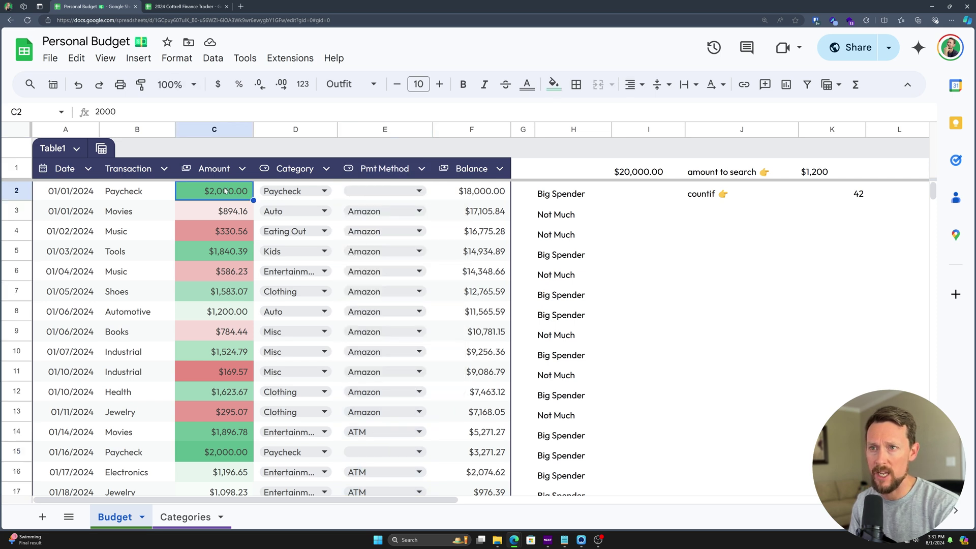
pyautogui.click(384, 192)
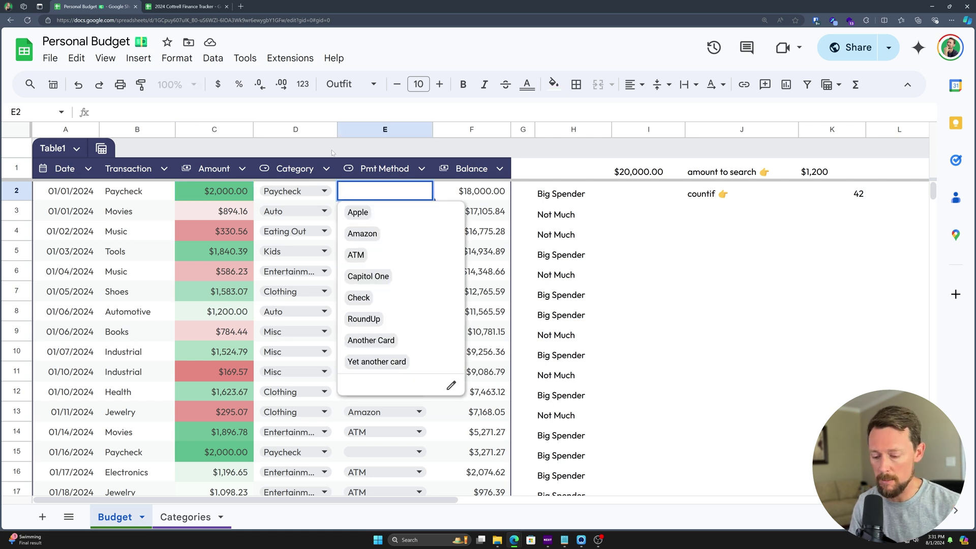
pyautogui.press('Escape')
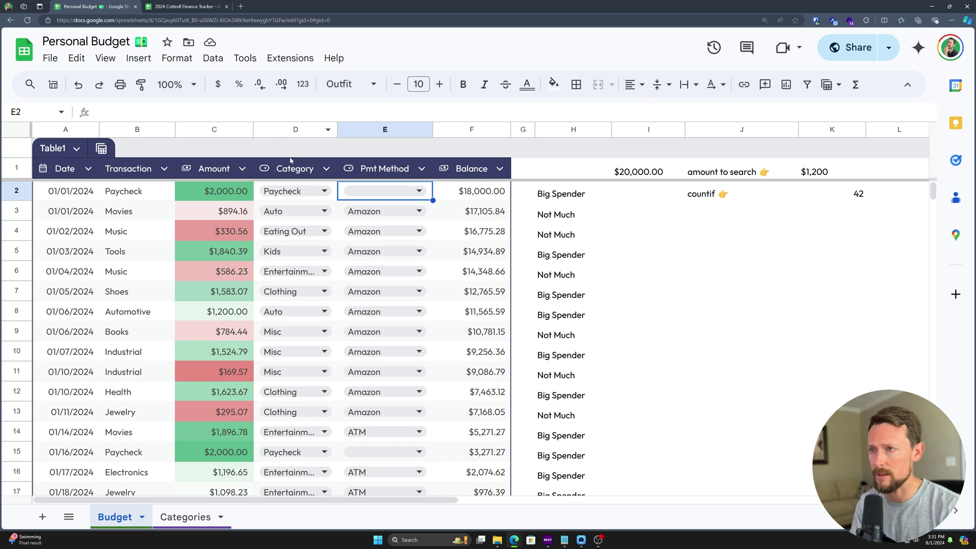
# Insert a column before Balance and name its header Type
pyautogui.rightClick(472, 130)
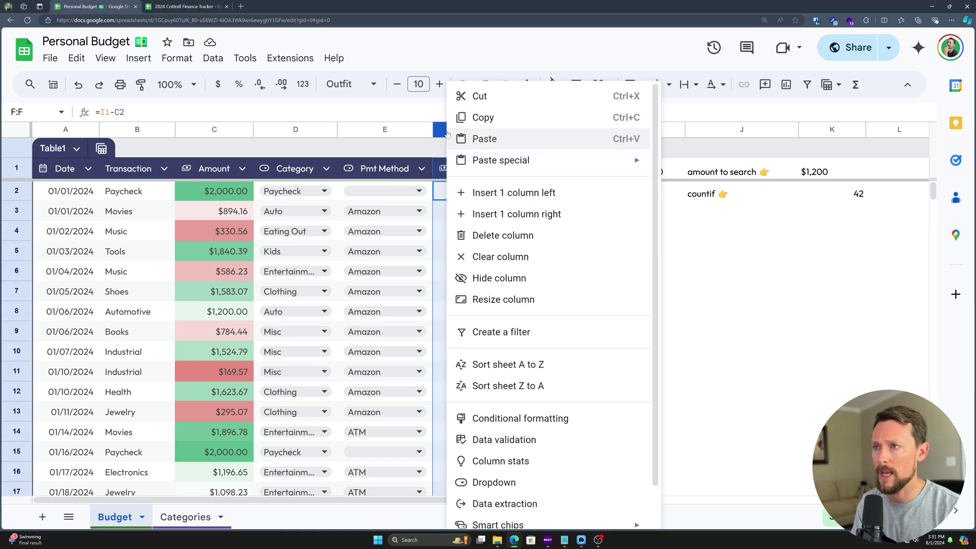
pyautogui.click(501, 193)
pyautogui.doubleClick(447, 175)
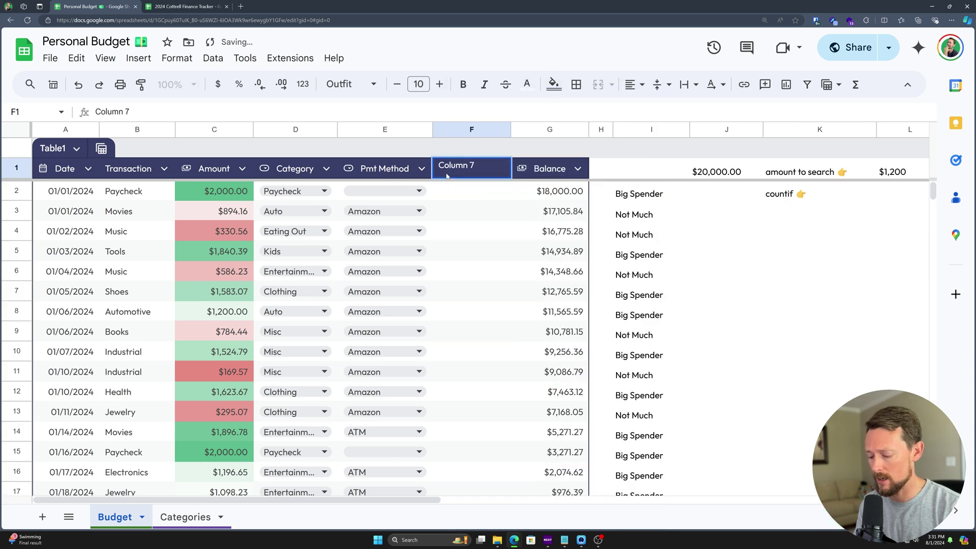
pyautogui.write('Type')
pyautogui.press('Return')
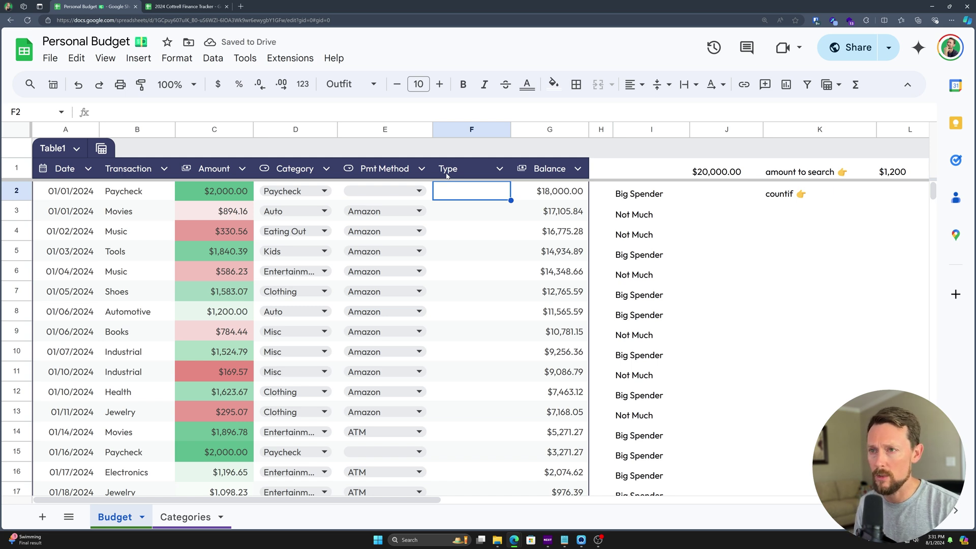
pyautogui.press('Left')
pyautogui.press('Left')
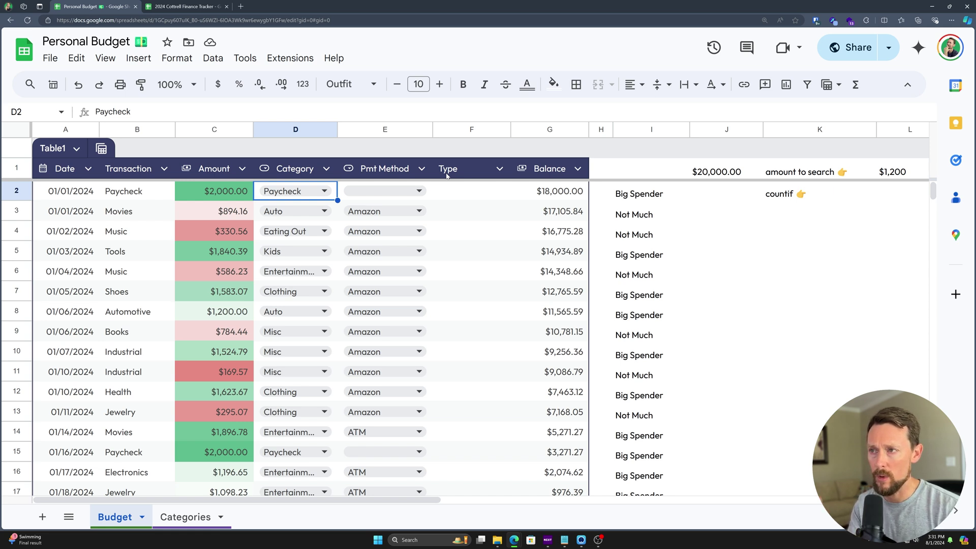
pyautogui.press('Right')
pyautogui.press('Right')
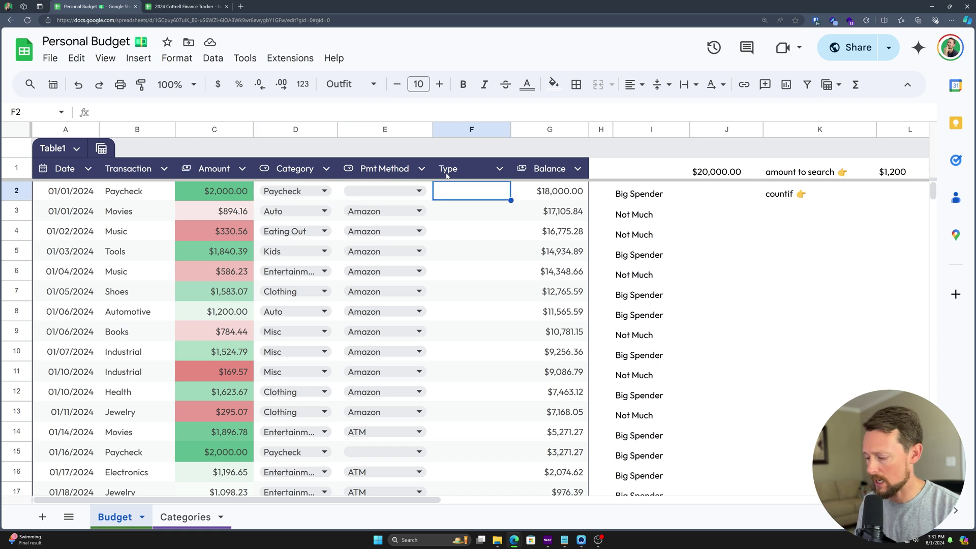
# Enter =IF(D2="Paycheck","Income","Expense") in F2 and fill it down the Type column
pyautogui.write('=IF(')
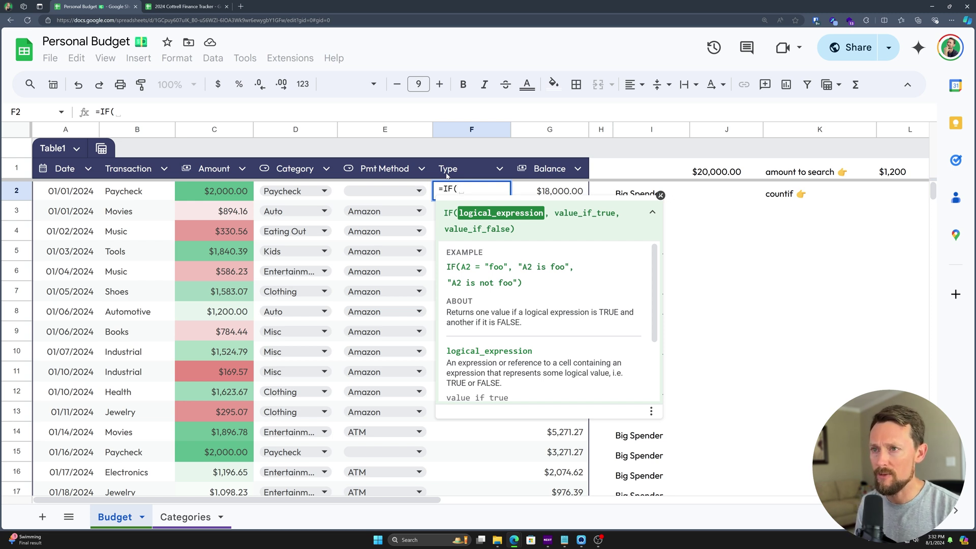
pyautogui.press('Left')
pyautogui.press('Left')
pyautogui.write('=')
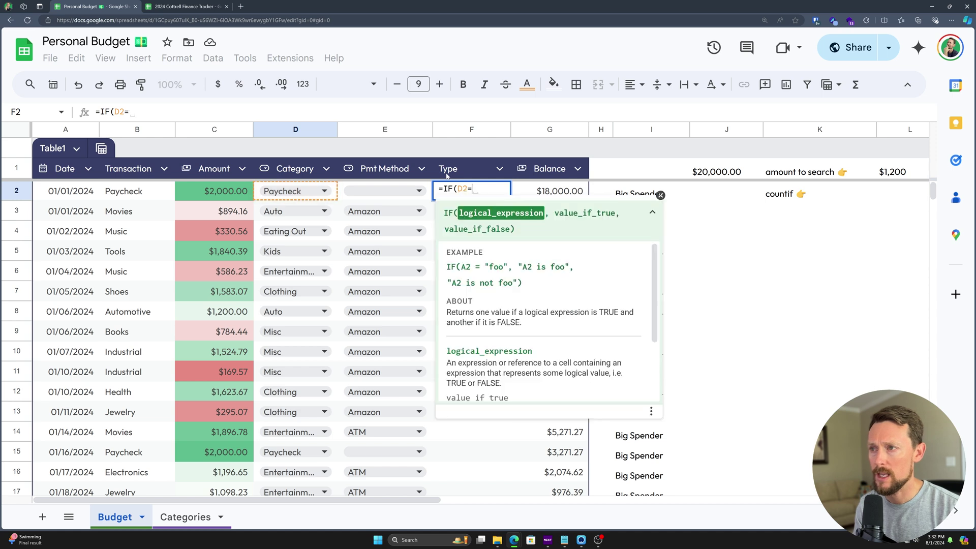
pyautogui.write('"Paycheck"')
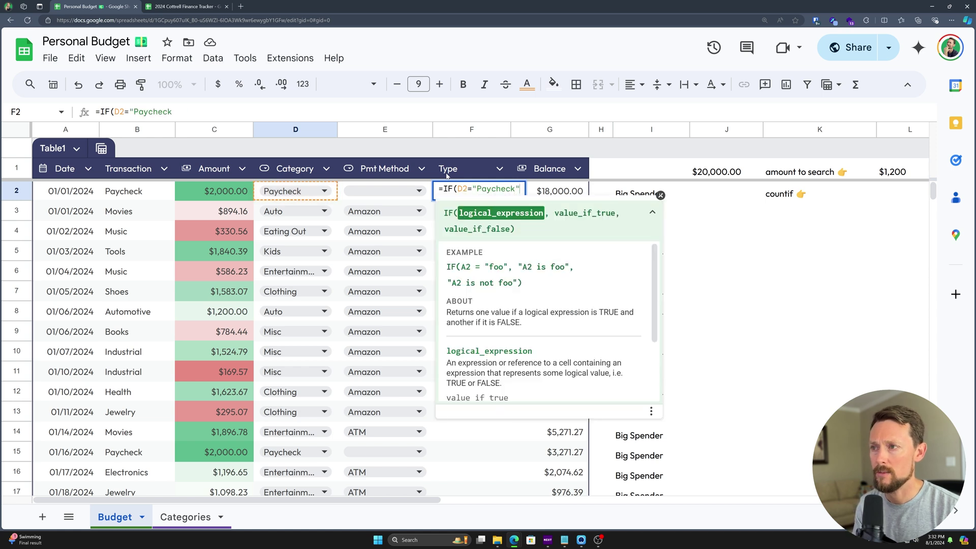
pyautogui.write(',"Income"')
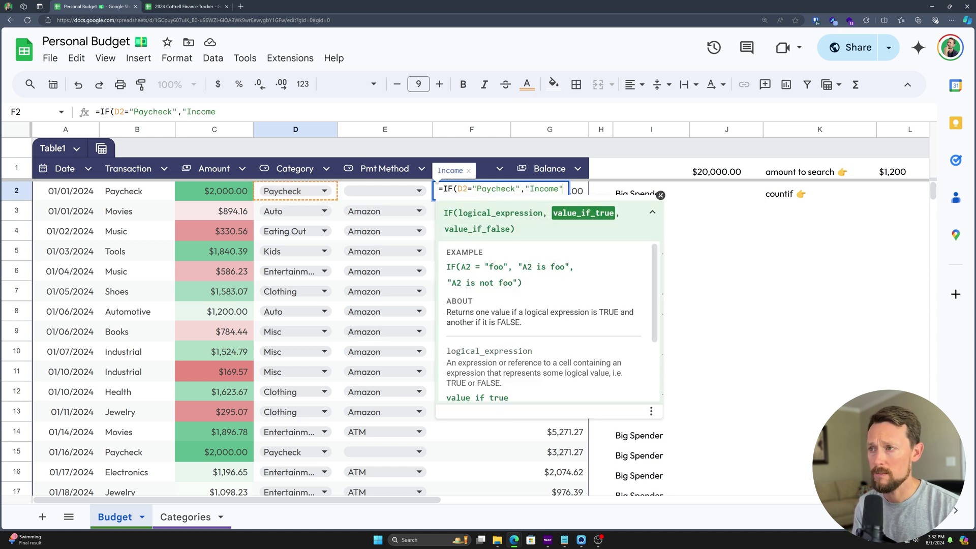
pyautogui.write(',"Expense')
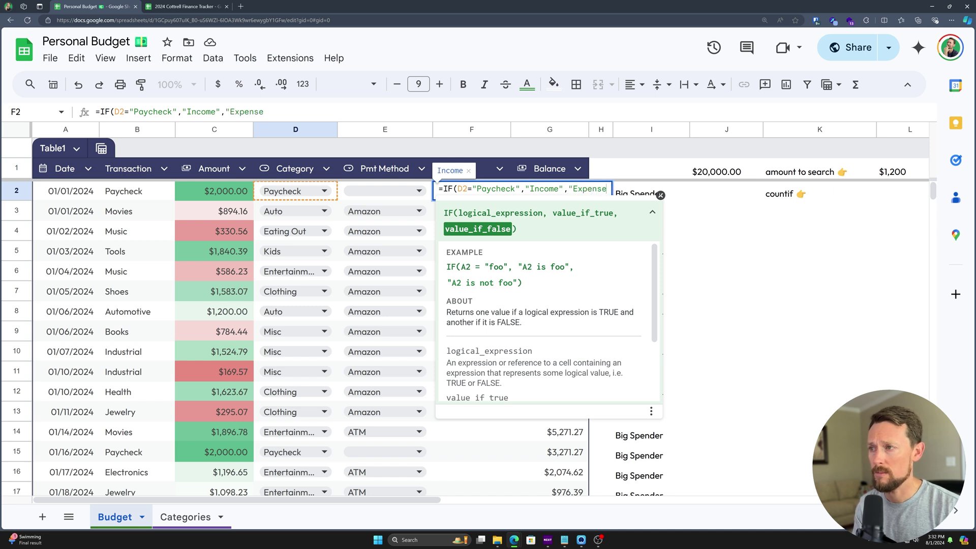
pyautogui.write('")')
pyautogui.press('Return')
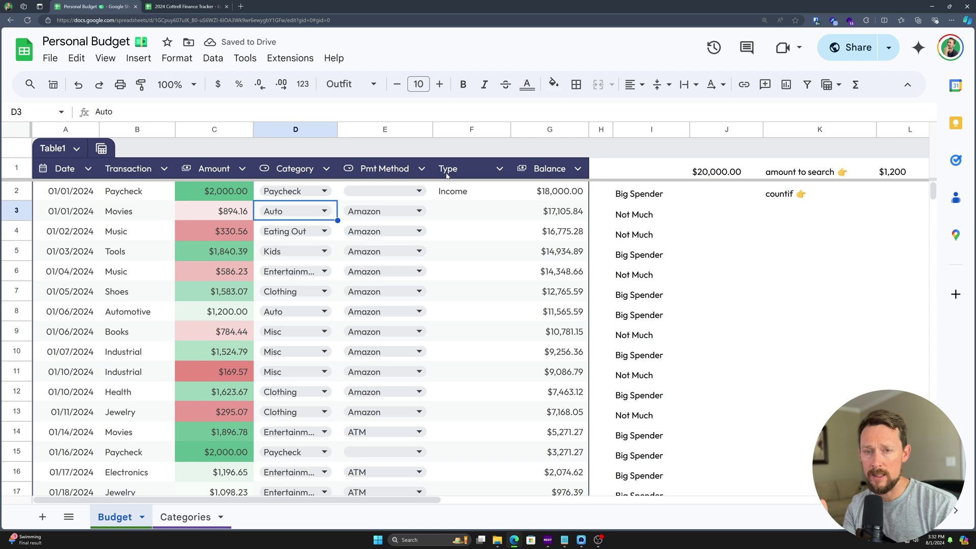
pyautogui.press('Up')
pyautogui.press('Right')
pyautogui.press('Right')
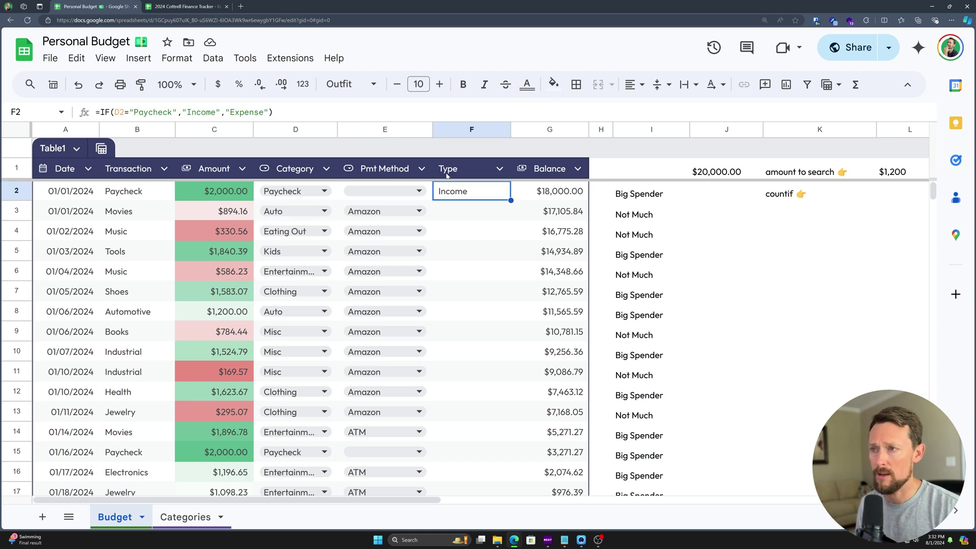
pyautogui.hotkey('ctrl', 'shift', 'Down')
pyautogui.hotkey('ctrl', 'd')
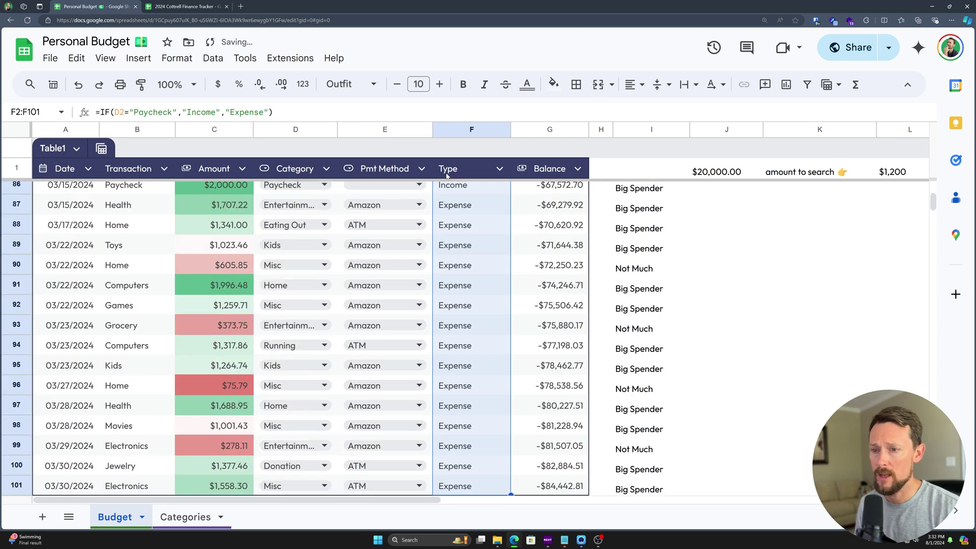
# Verify that Paycheck rows 86 and 67 show Income, and review the F2 formula
pyautogui.click(447, 176)
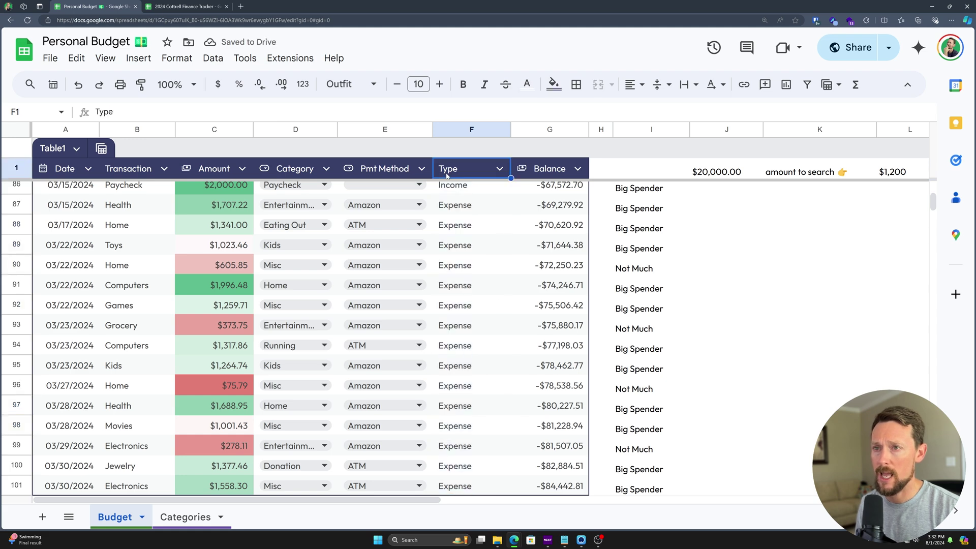
pyautogui.scroll(1, 4, 243)
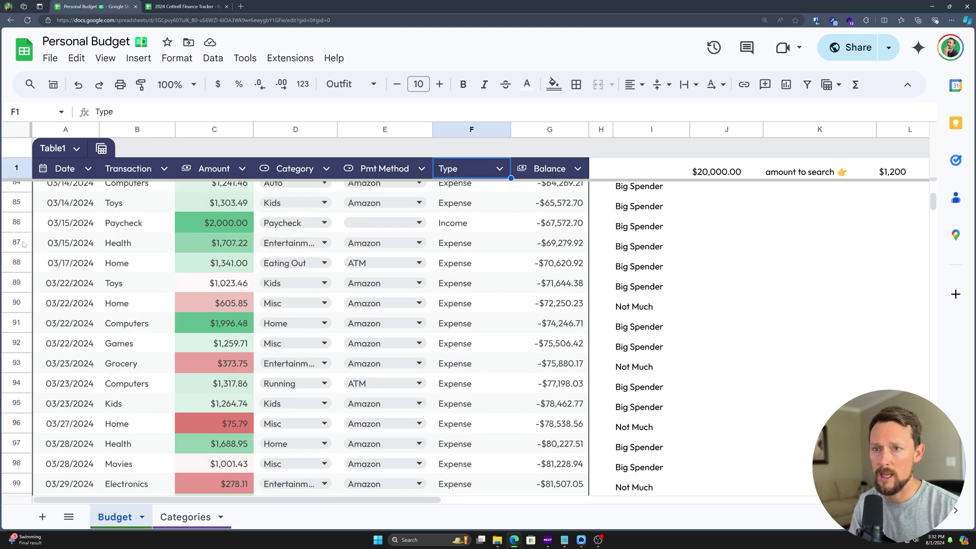
pyautogui.click(16, 223)
pyautogui.click(464, 227)
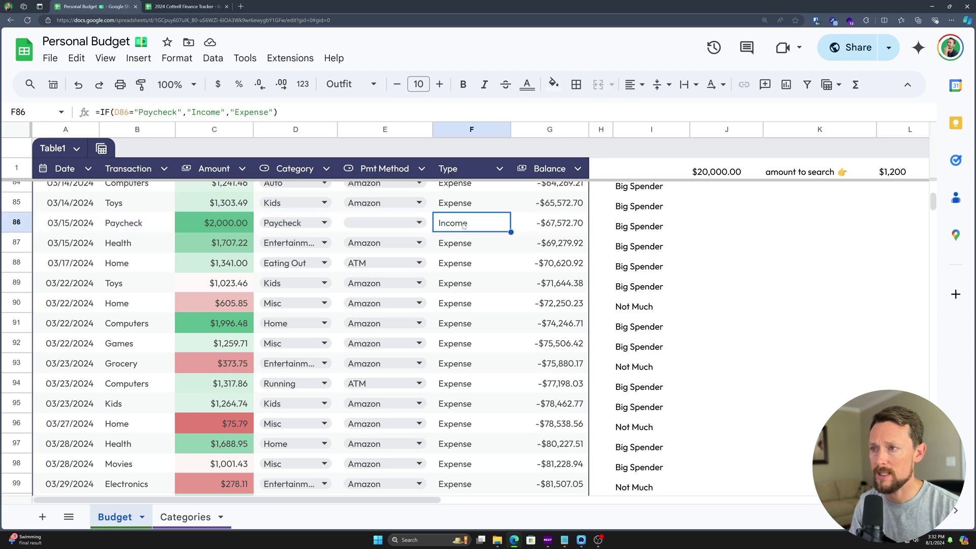
pyautogui.scroll(8, 464, 226)
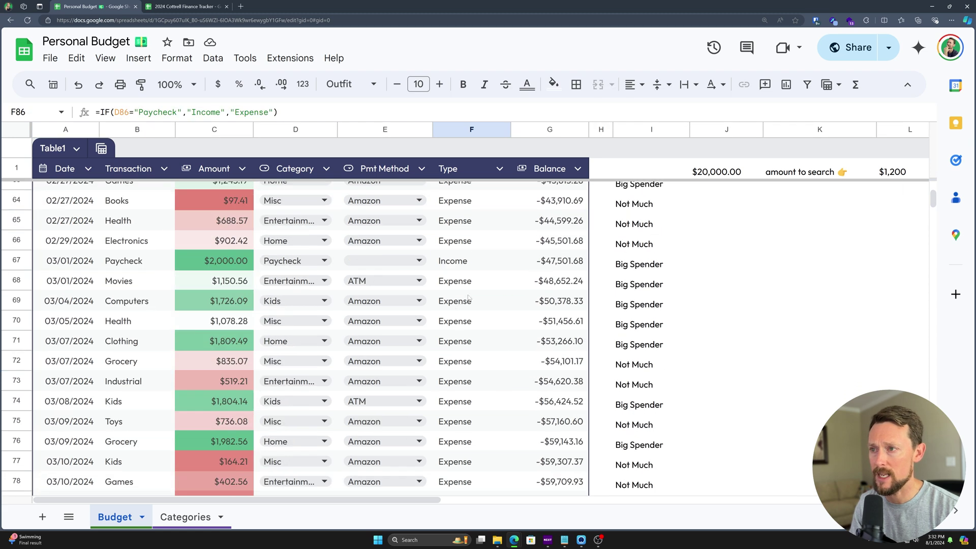
pyautogui.click(464, 260)
pyautogui.click(223, 259)
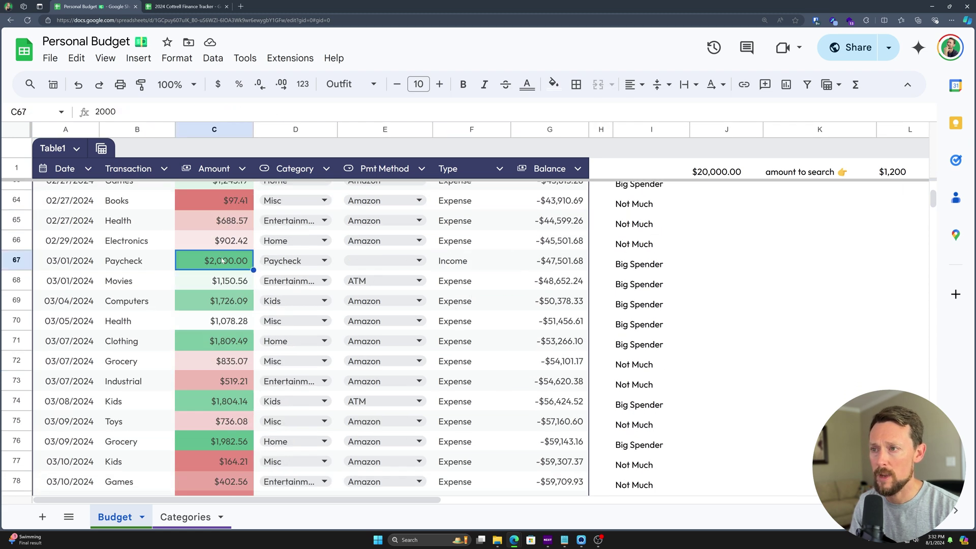
pyautogui.scroll(20, 463, 173)
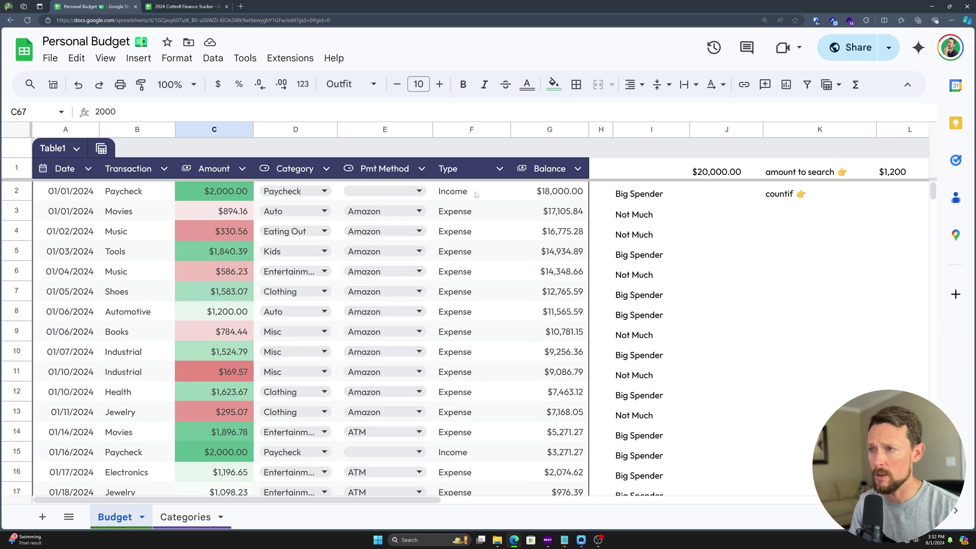
pyautogui.click(477, 194)
# Review the Income Accounts Paycheck and Other Income on the Categories sheet
pyautogui.click(189, 511)
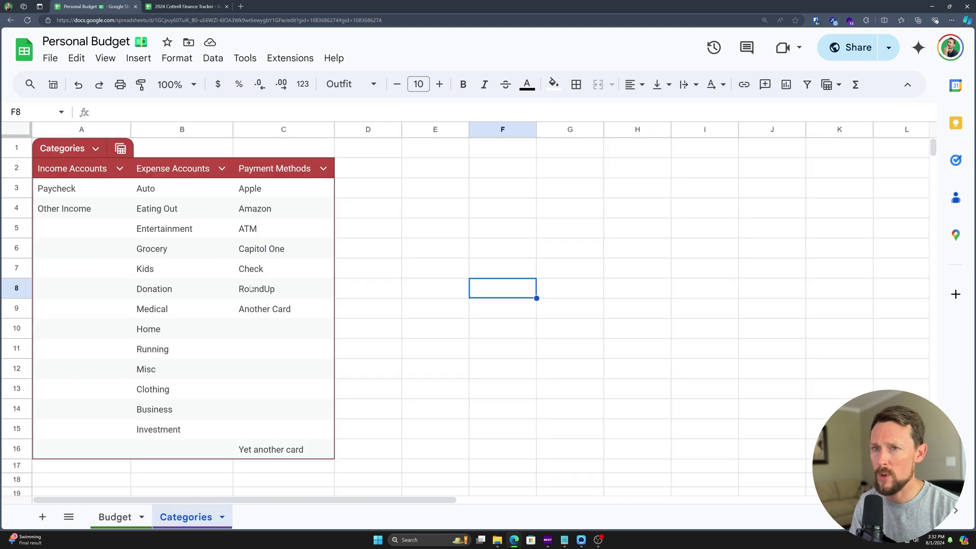
pyautogui.moveTo(59, 193); pyautogui.dragTo(102, 205)
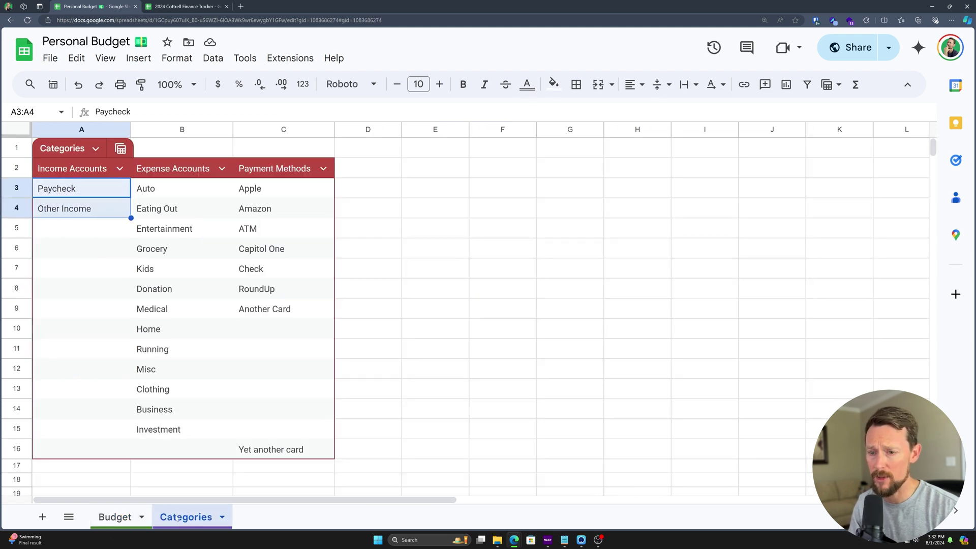
pyautogui.click(114, 517)
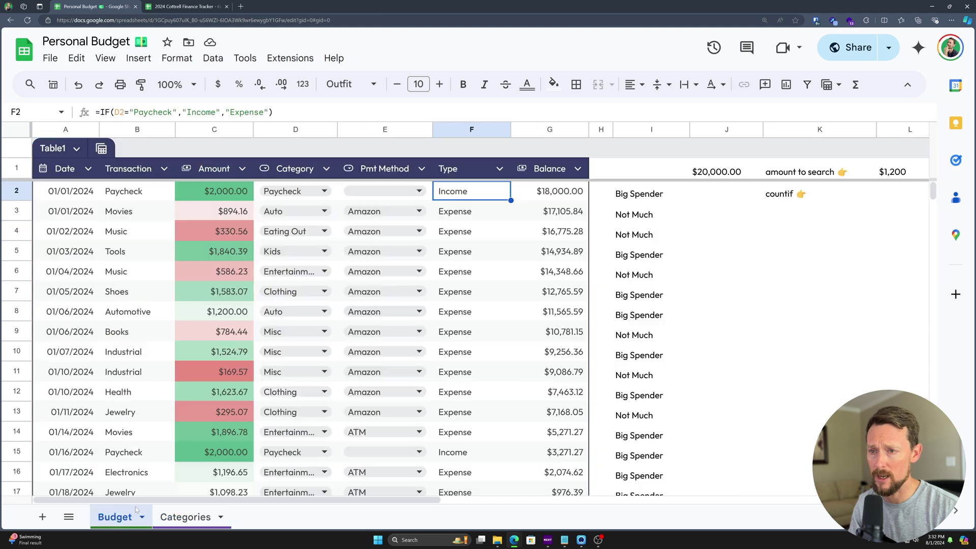
# Change row 8's transaction to Other Income with an amount of $4,500.00
pyautogui.click(152, 315)
pyautogui.write('Other Income')
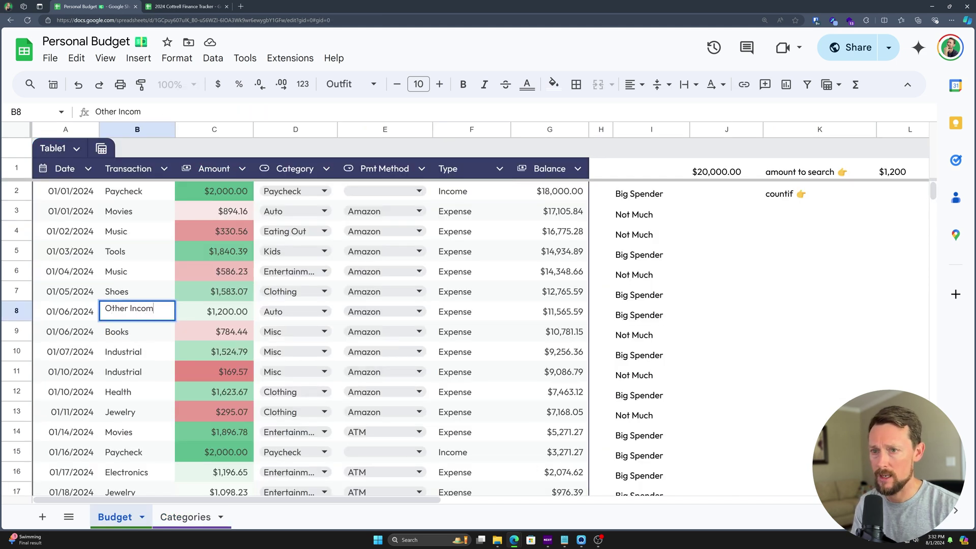
pyautogui.press('Tab')
pyautogui.press('Tab')
pyautogui.hotkey('shift', 'Tab')
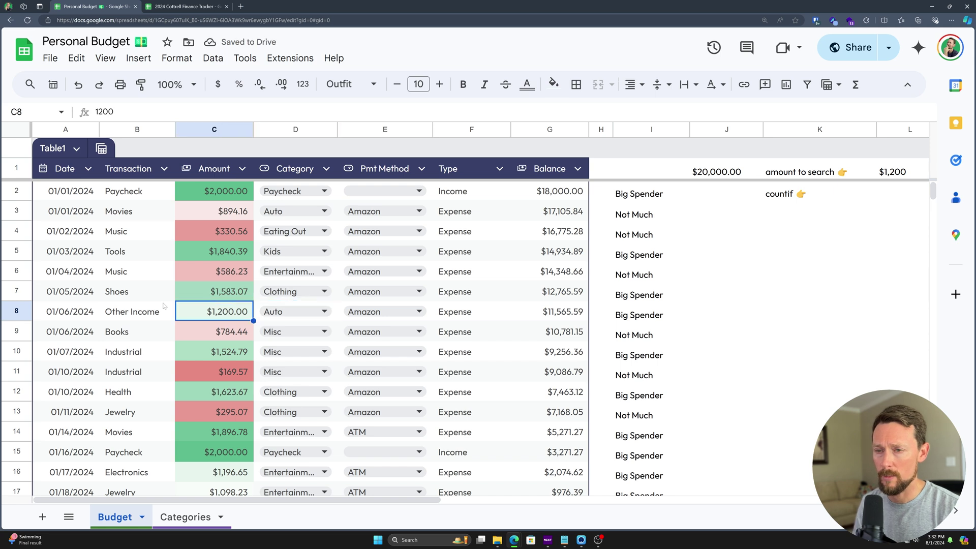
pyautogui.write('25')
pyautogui.press('BackSpace')
pyautogui.press('BackSpace')
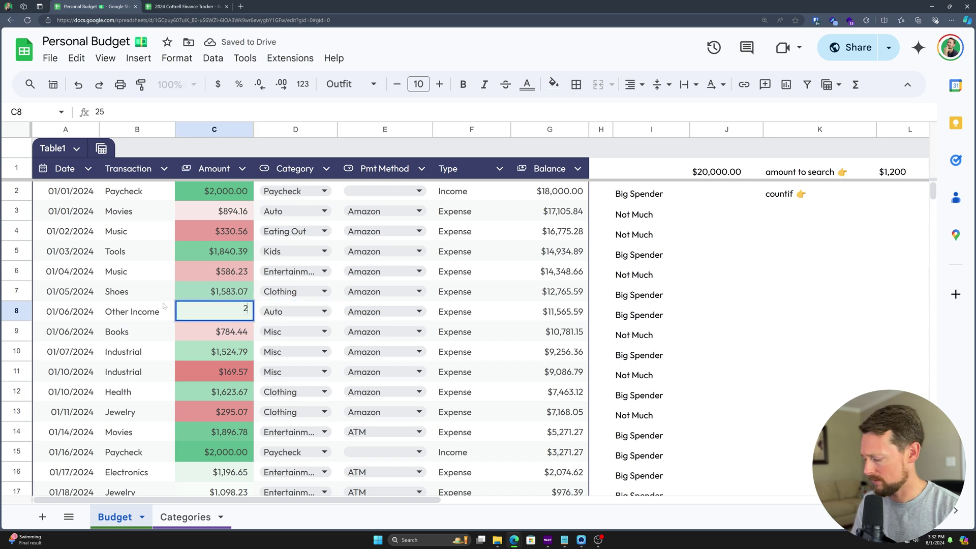
pyautogui.write('4500')
pyautogui.press('Return')
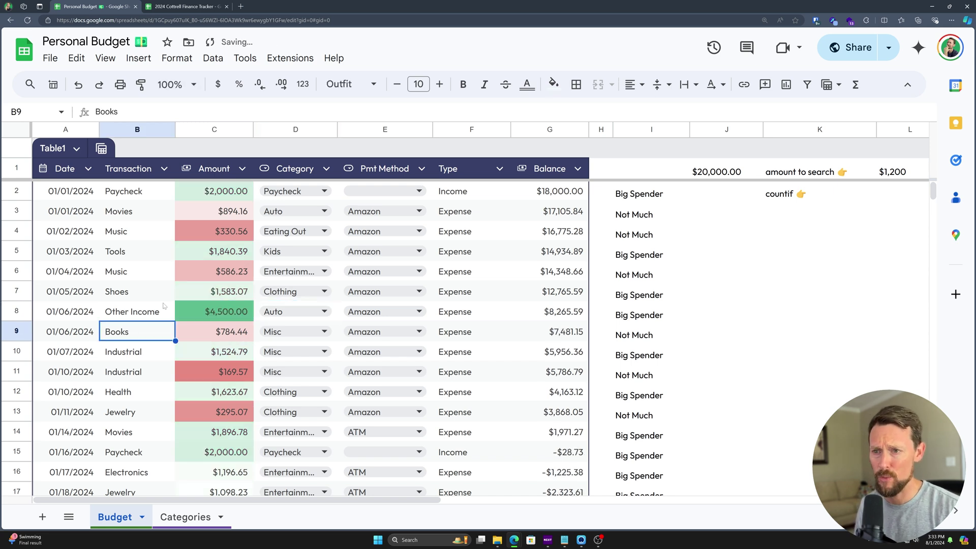
# Set row 8's category in D8 to Other Income
pyautogui.press('Up')
pyautogui.press('Tab')
pyautogui.press('Tab')
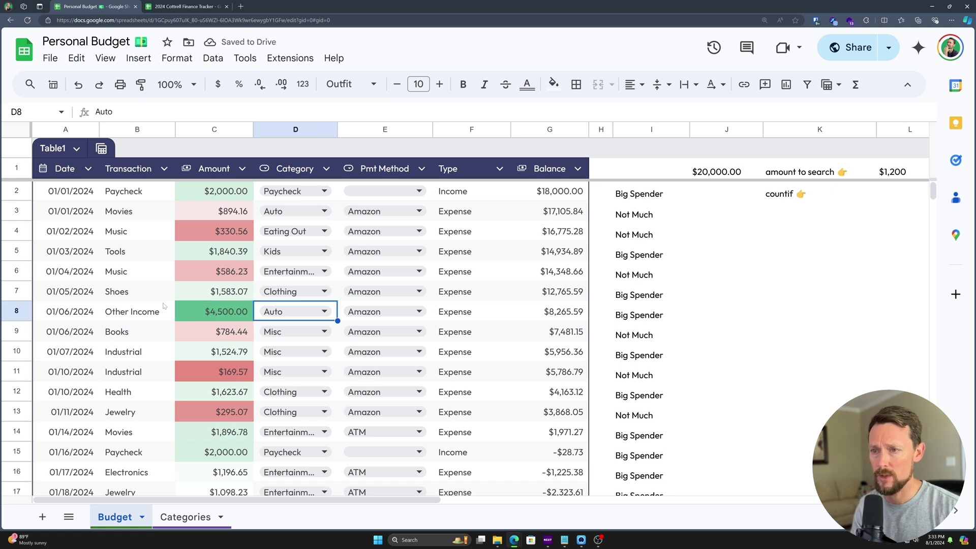
pyautogui.write('oth')
pyautogui.press('Return')
pyautogui.press('Down')
pyautogui.press('Up')
pyautogui.press('Up')
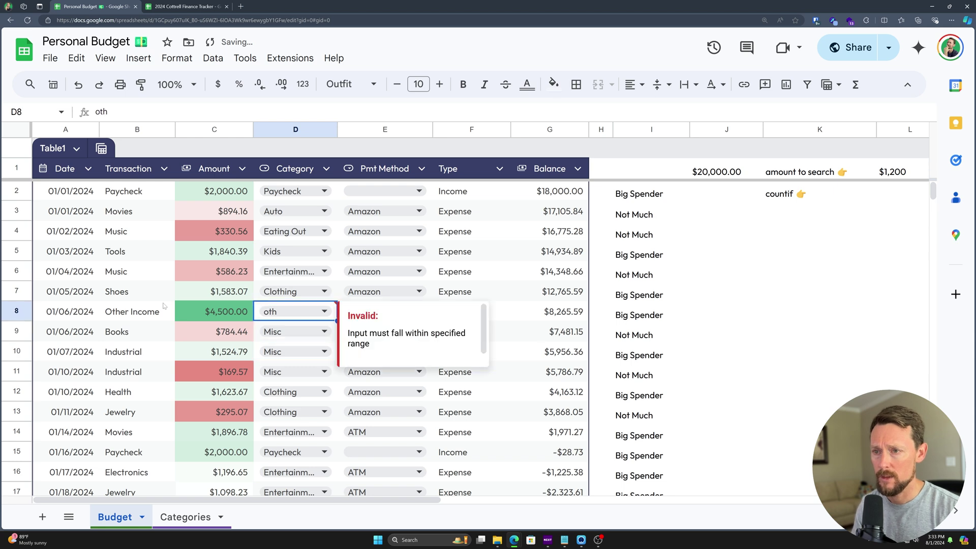
pyautogui.press('Return')
pyautogui.press('Return')
pyautogui.press('Tab')
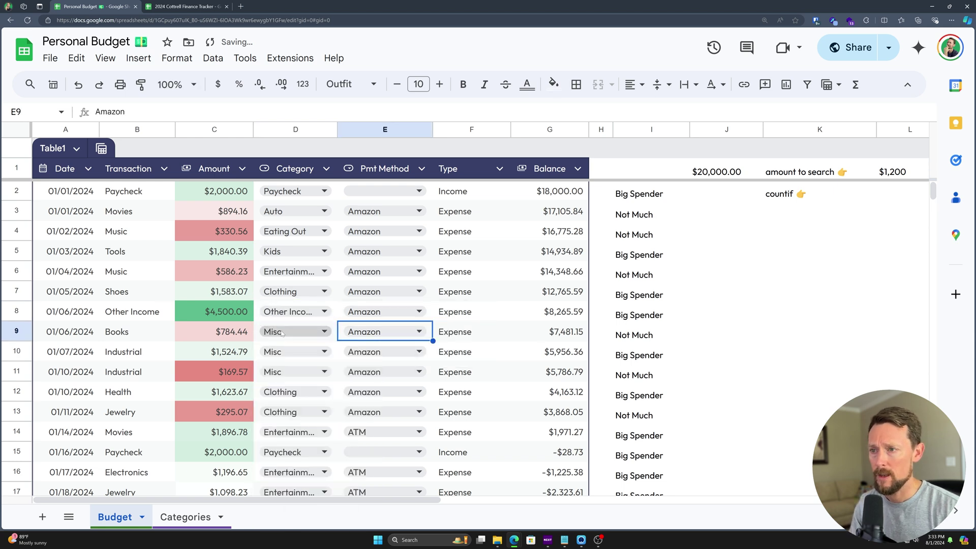
# Check the Type formula for row 8 and F2, then return to Categories
pyautogui.click(461, 313)
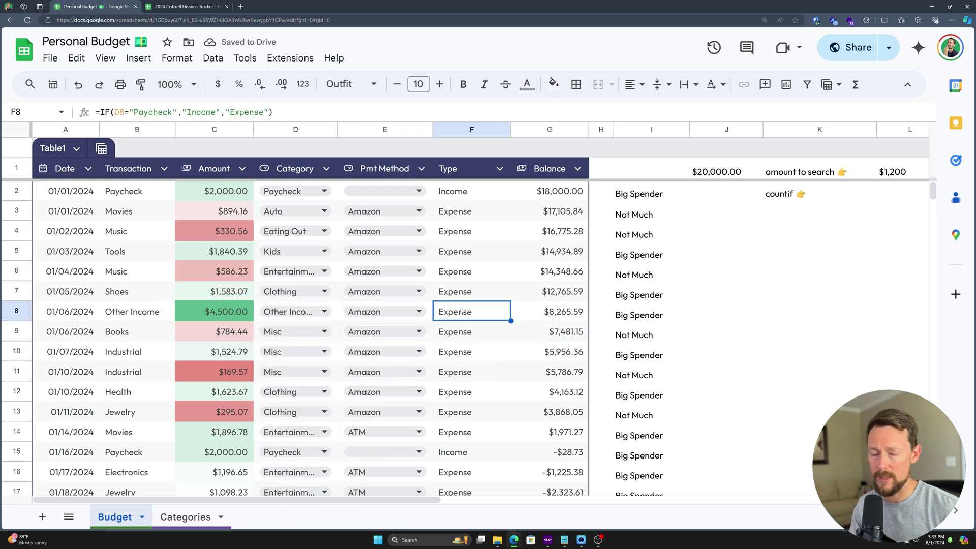
pyautogui.doubleClick(472, 192)
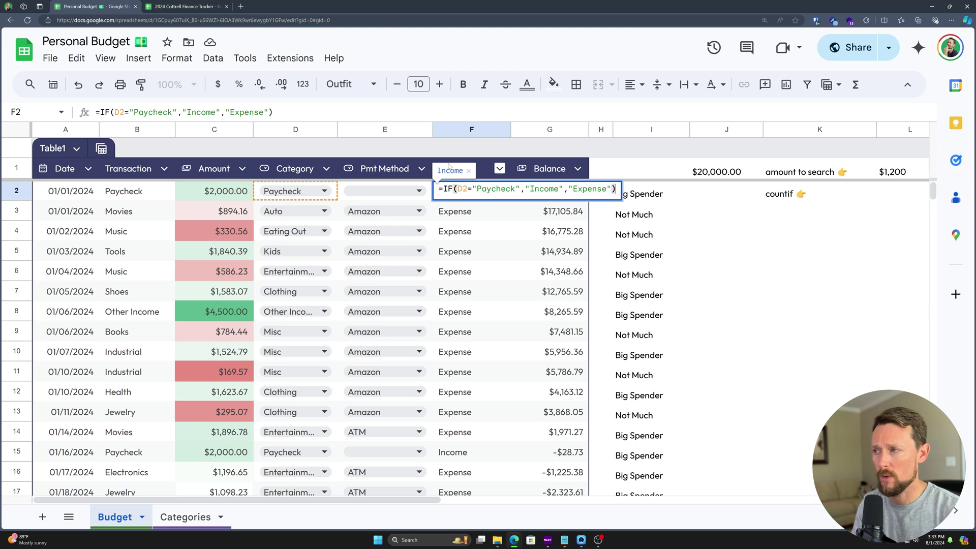
pyautogui.press('Escape')
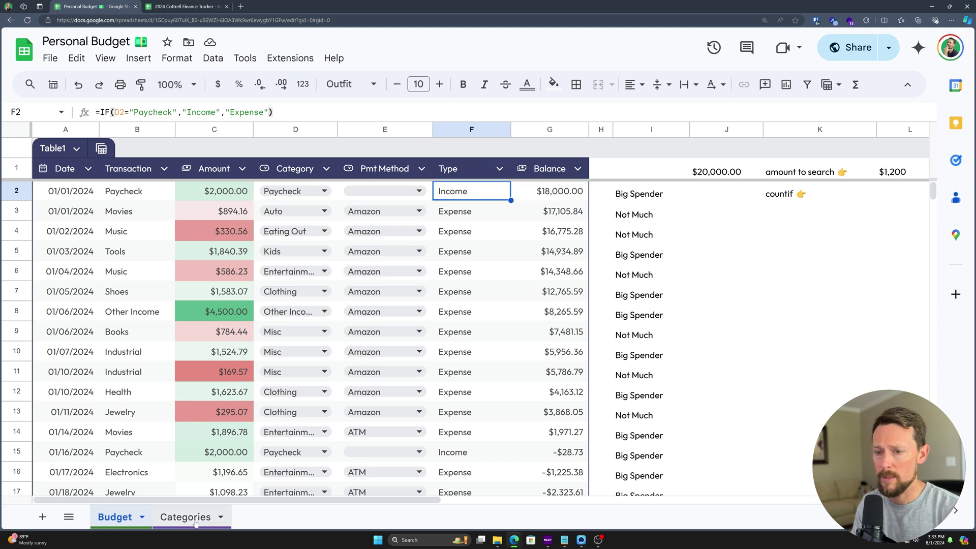
pyautogui.click(186, 517)
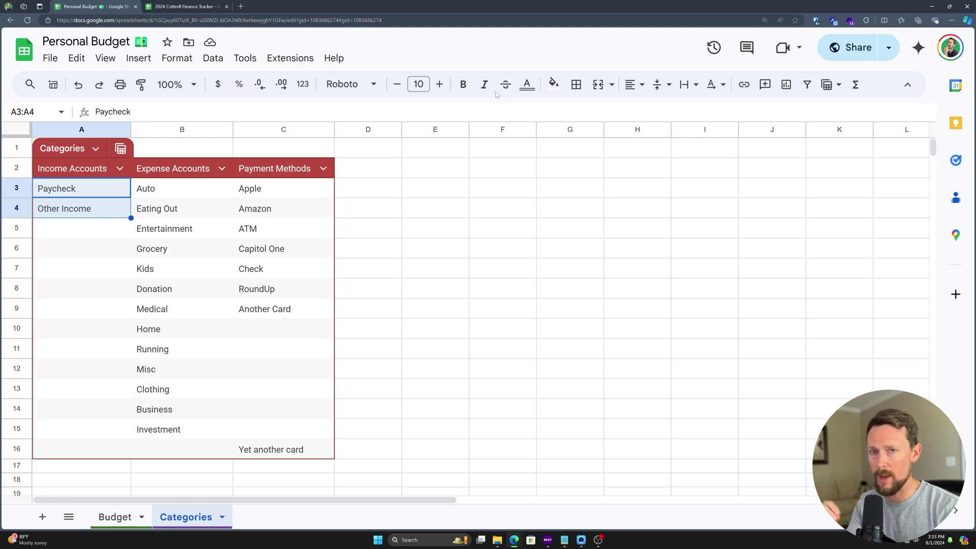
# Abandon a first MATCH attempt and type Other Income into E2
pyautogui.click(431, 198)
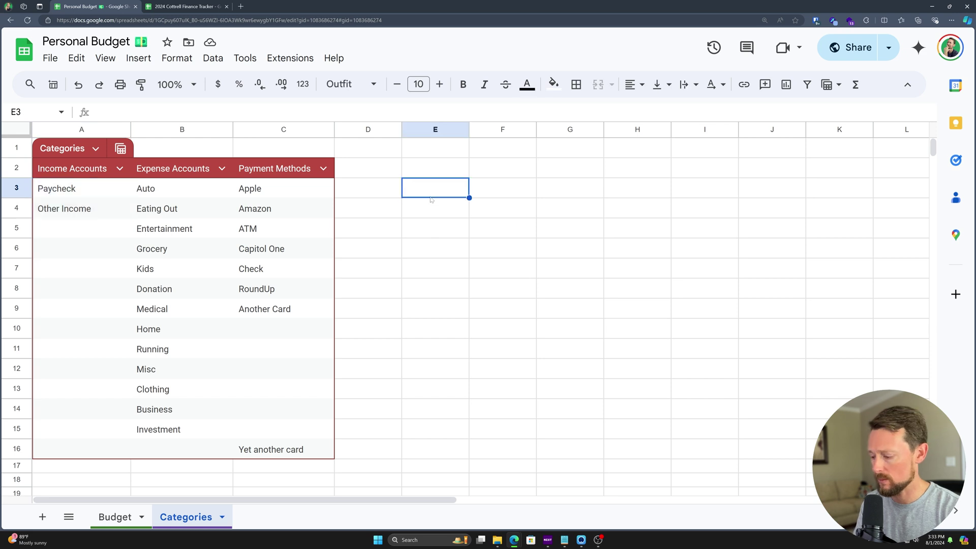
pyautogui.write('=MATCH(')
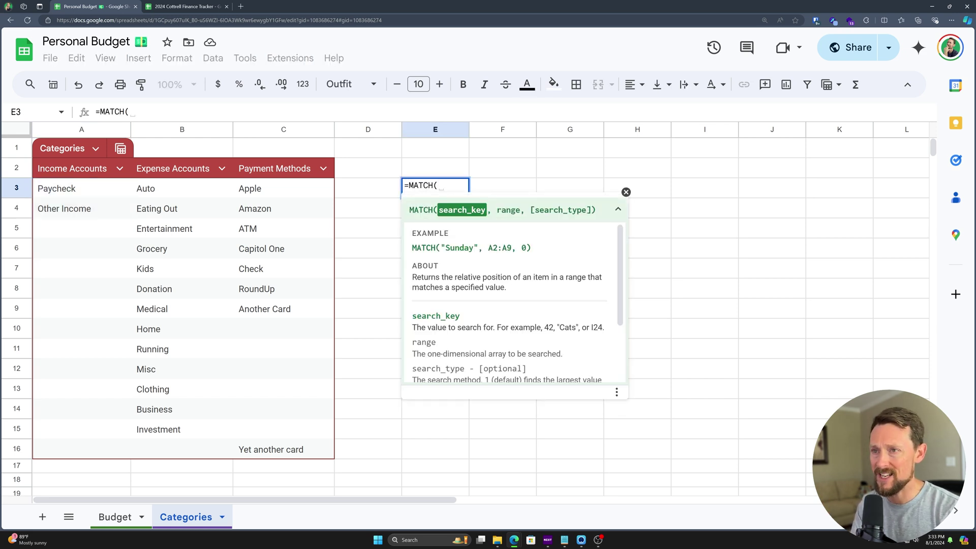
pyautogui.click(440, 171)
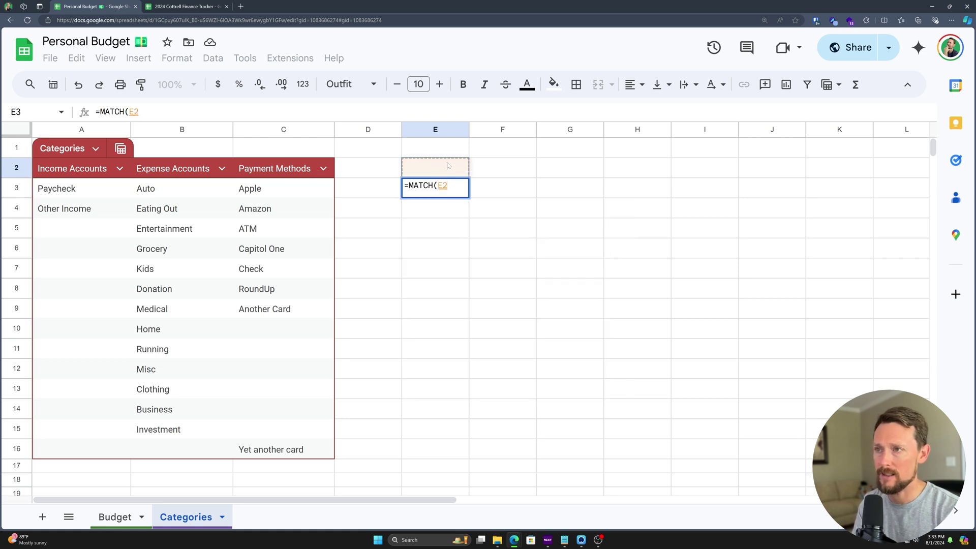
pyautogui.press('Escape')
pyautogui.click(444, 175)
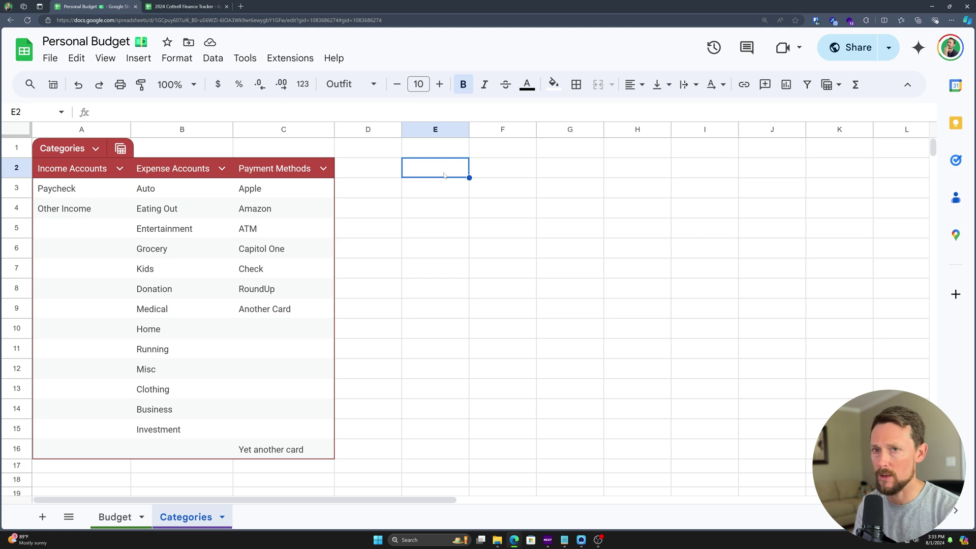
pyautogui.write('Other Income')
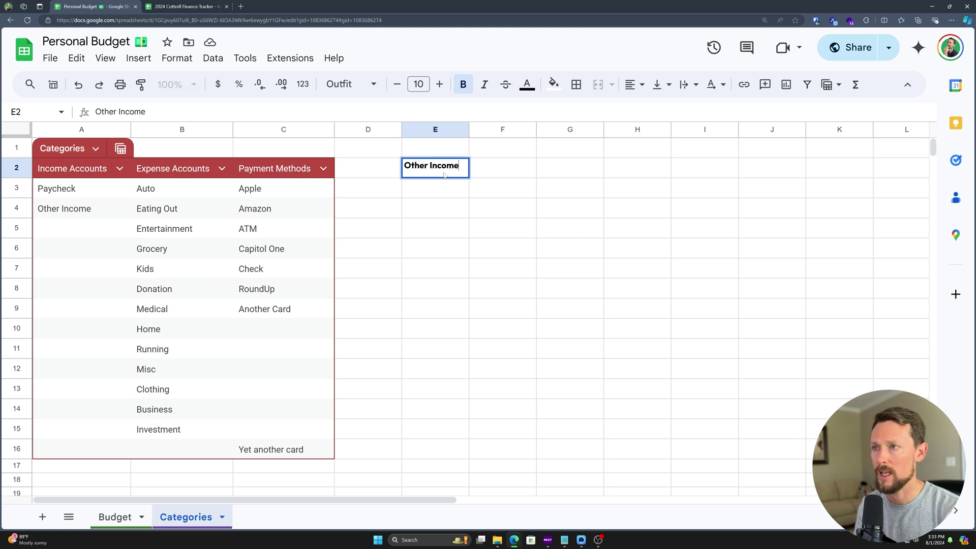
pyautogui.press('Return')
# Enter =MATCH(E2, Income Accounts range) in E3, returning 2
pyautogui.write('=MATCH(')
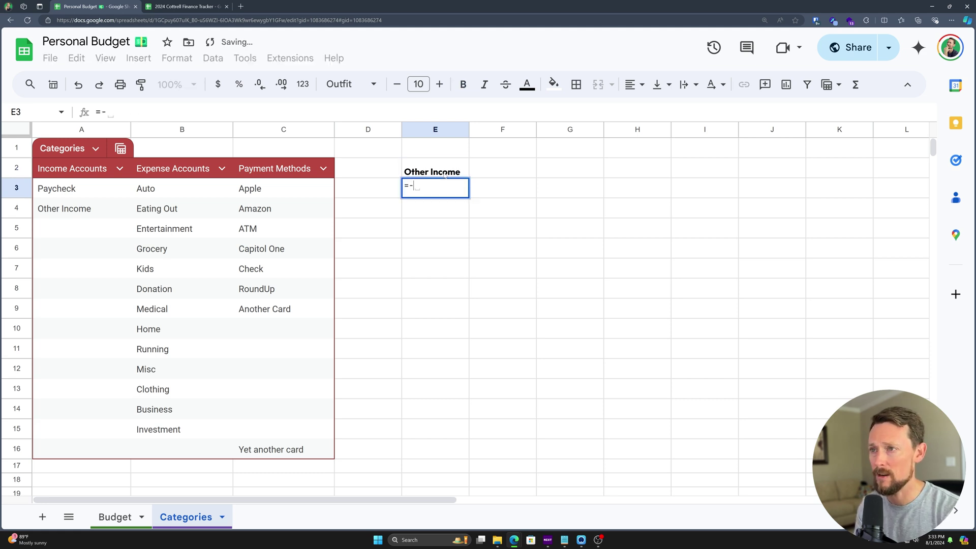
pyautogui.click(444, 175)
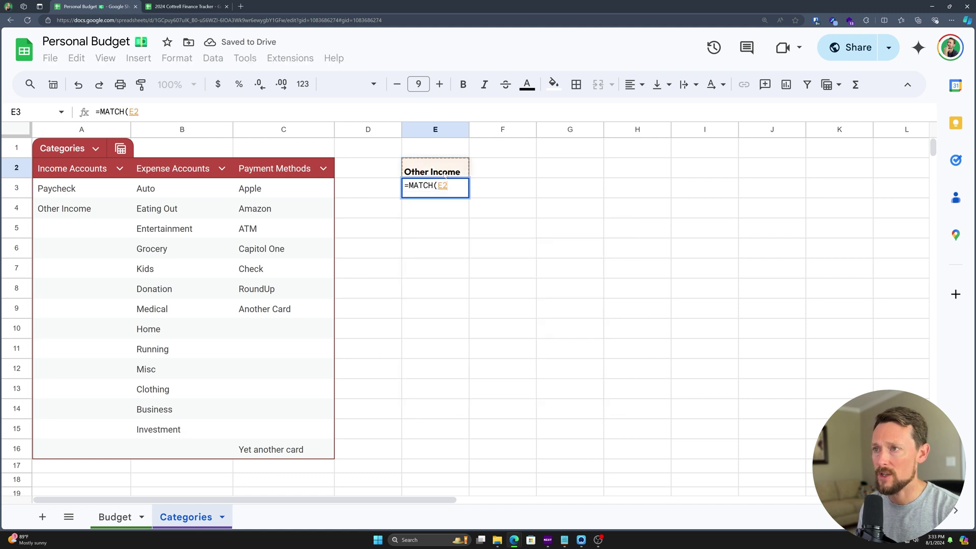
pyautogui.write(',')
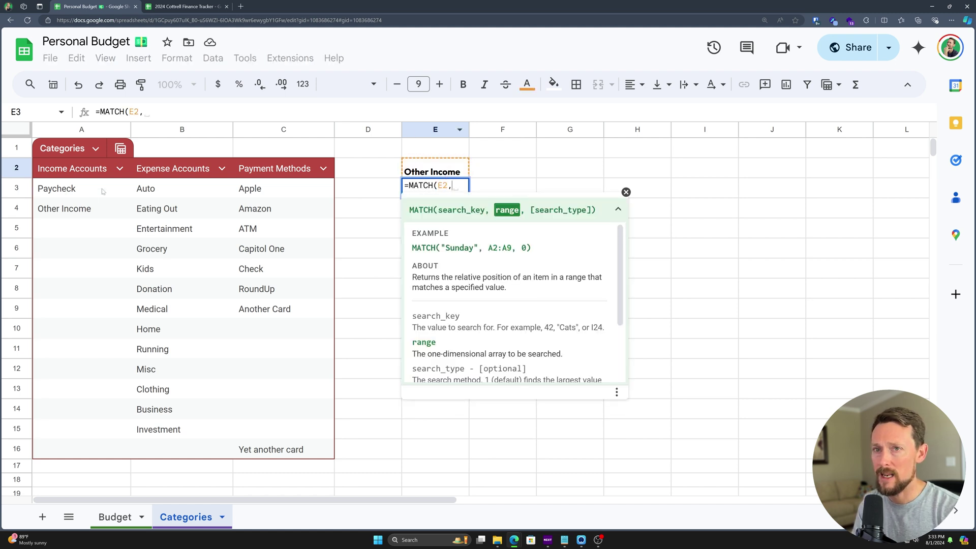
pyautogui.moveTo(93, 192); pyautogui.dragTo(102, 450)
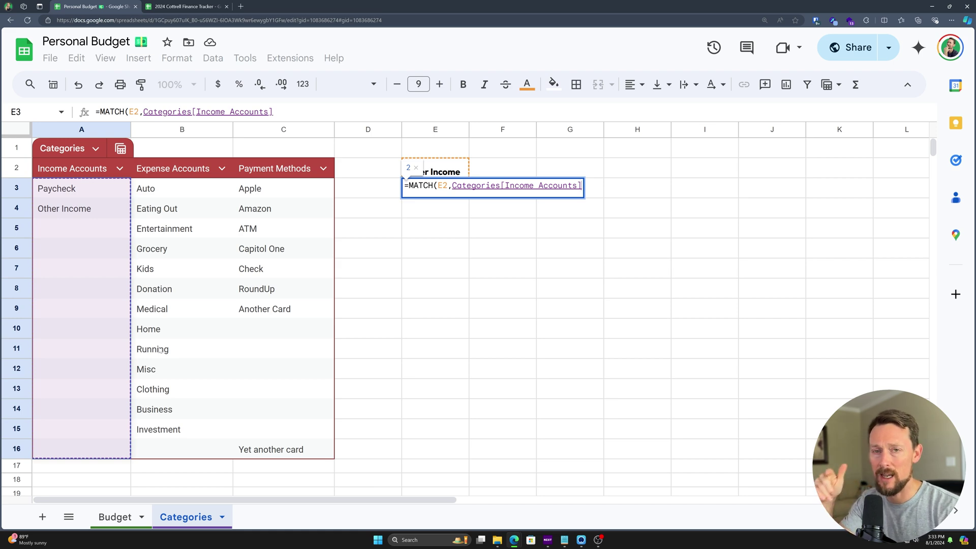
pyautogui.write(')')
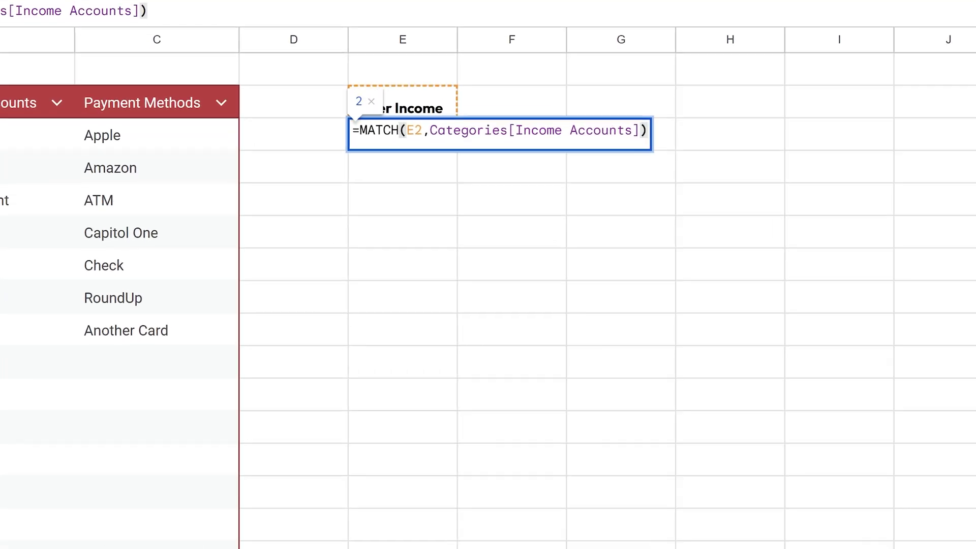
pyautogui.press('Left')
pyautogui.write(',')
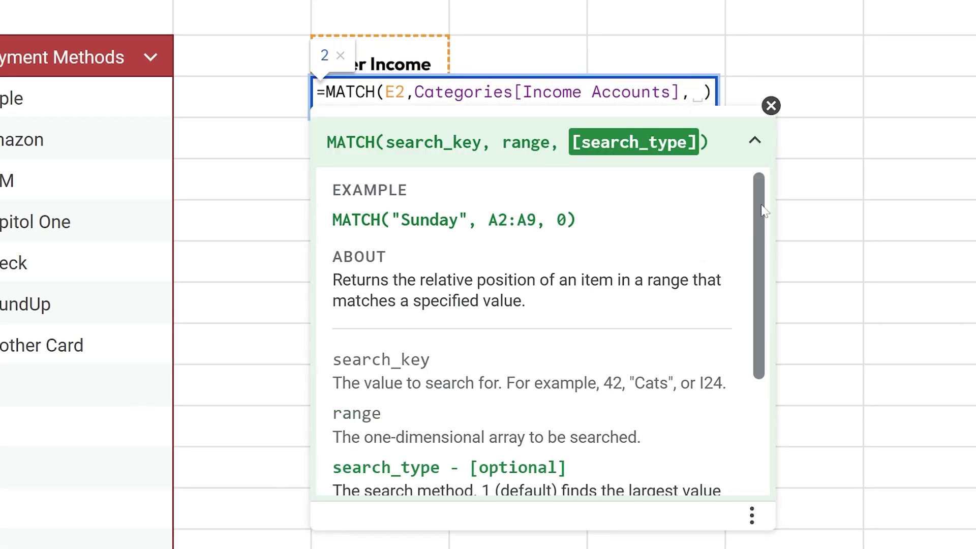
pyautogui.moveTo(757, 201); pyautogui.dragTo(739, 303)
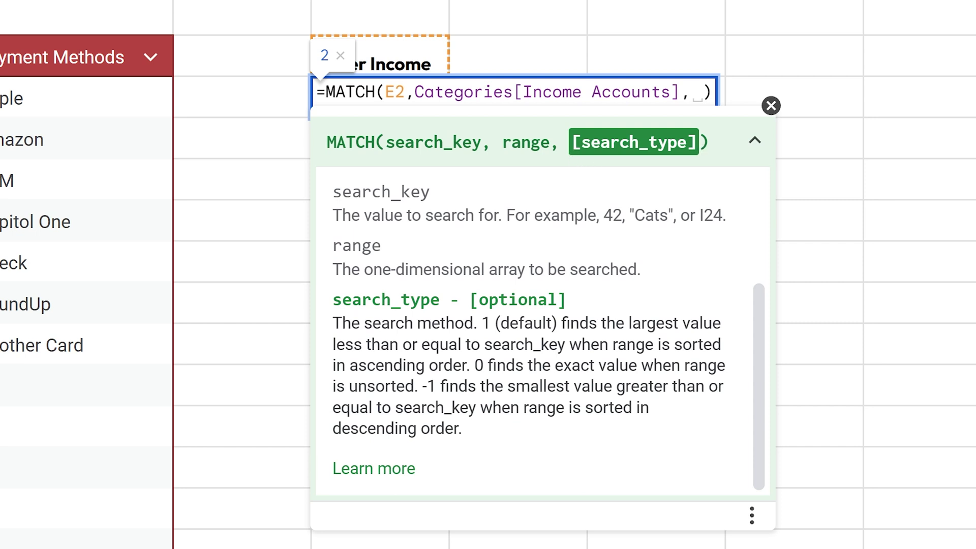
pyautogui.press('BackSpace')
pyautogui.press('BackSpace')
pyautogui.press('Return')
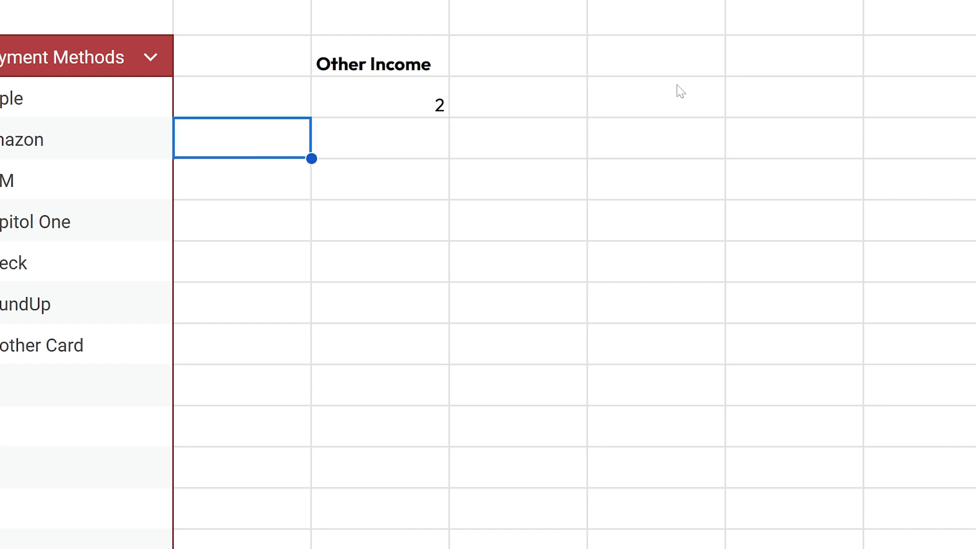
pyautogui.press('Home')
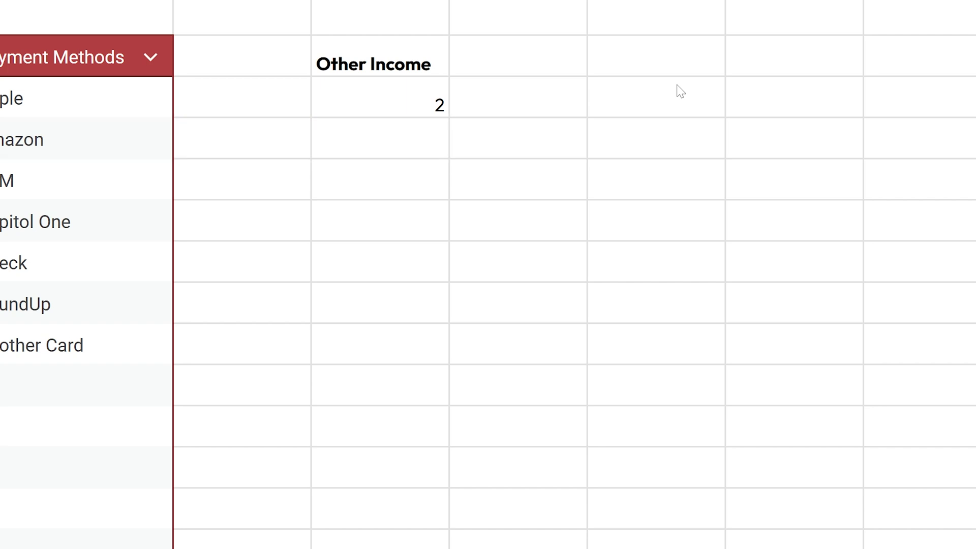
# Reopen the E3 MATCH formula and review the search_type argument help
pyautogui.press('Up')
pyautogui.press('Right')
pyautogui.press('Right')
pyautogui.press('Right')
pyautogui.press('Right')
pyautogui.press('Right')
pyautogui.press('F2')
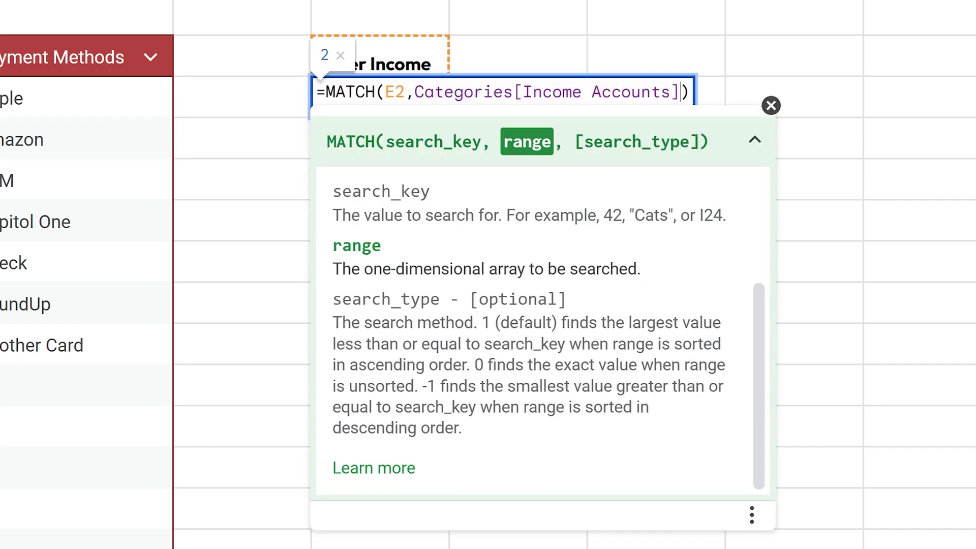
pyautogui.press('Left')
pyautogui.moveTo(372, 323); pyautogui.dragTo(605, 364)
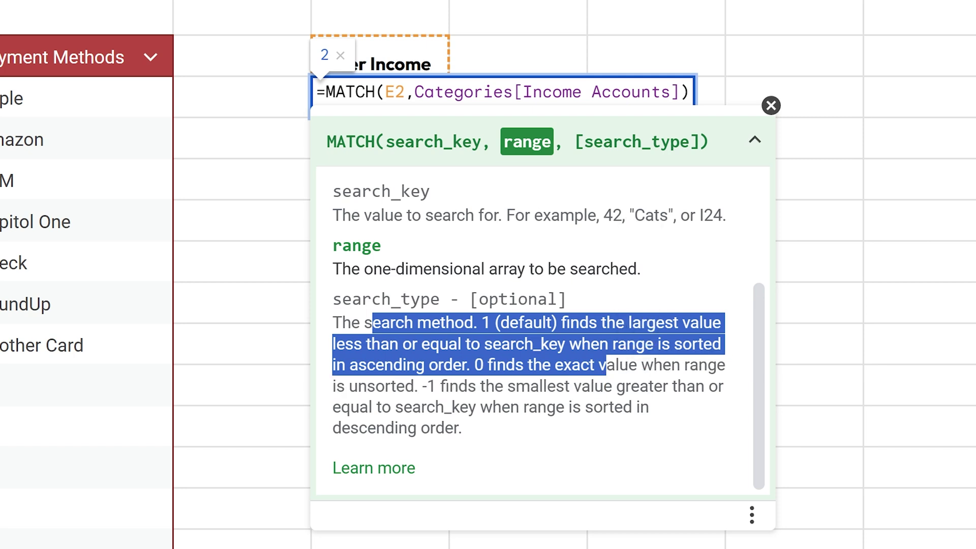
pyautogui.click(411, 354)
pyautogui.moveTo(553, 322); pyautogui.dragTo(429, 346)
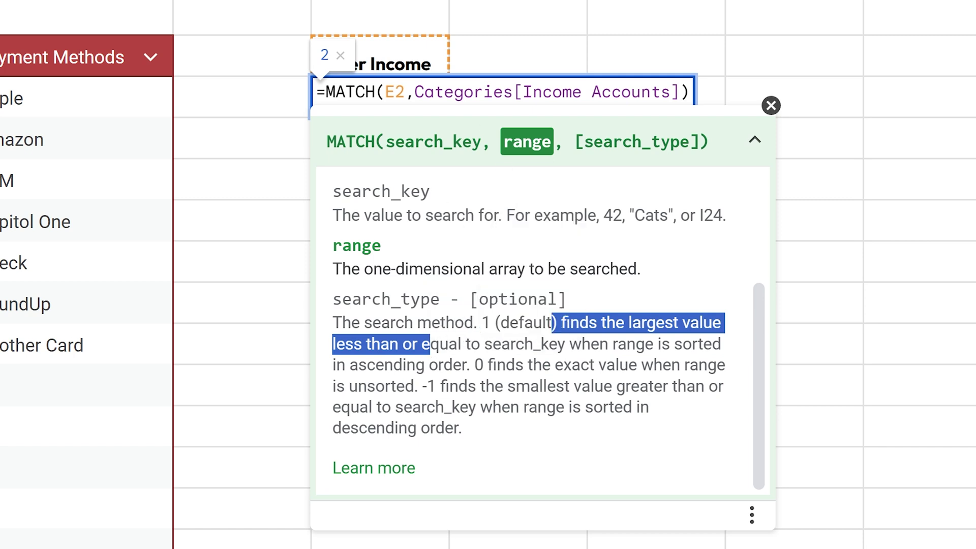
pyautogui.moveTo(484, 364); pyautogui.dragTo(563, 365)
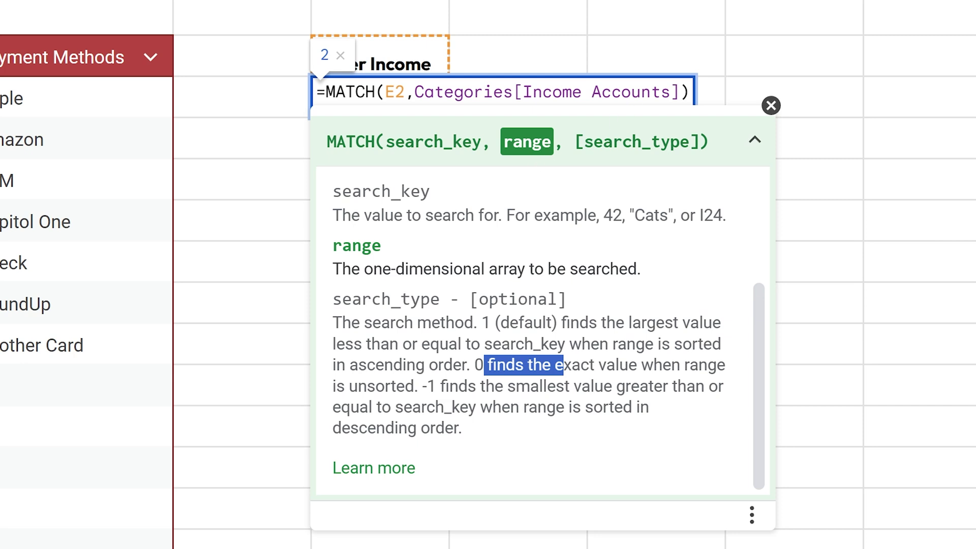
pyautogui.click(635, 203)
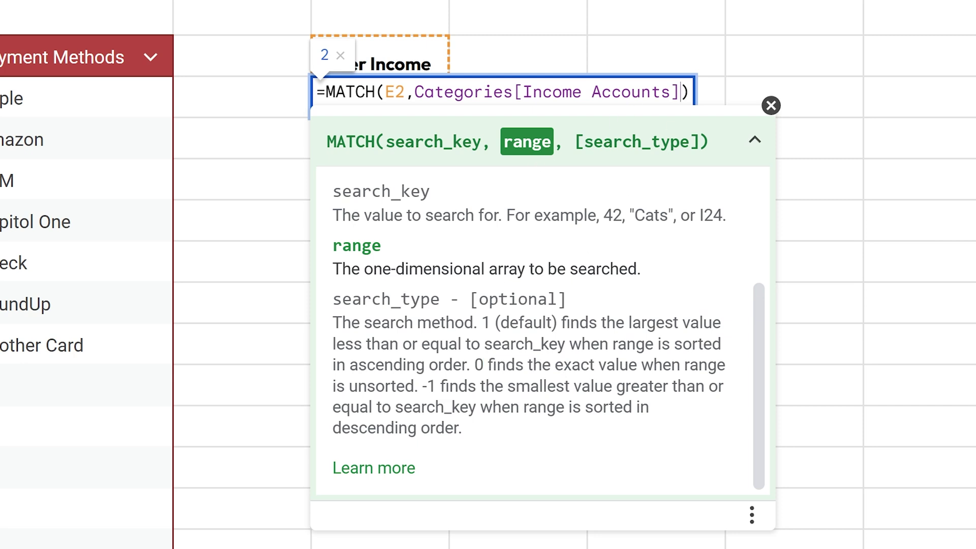
# Try adding ,0 to MATCH, remove it, and commit the formula returning 2
pyautogui.write(',0')
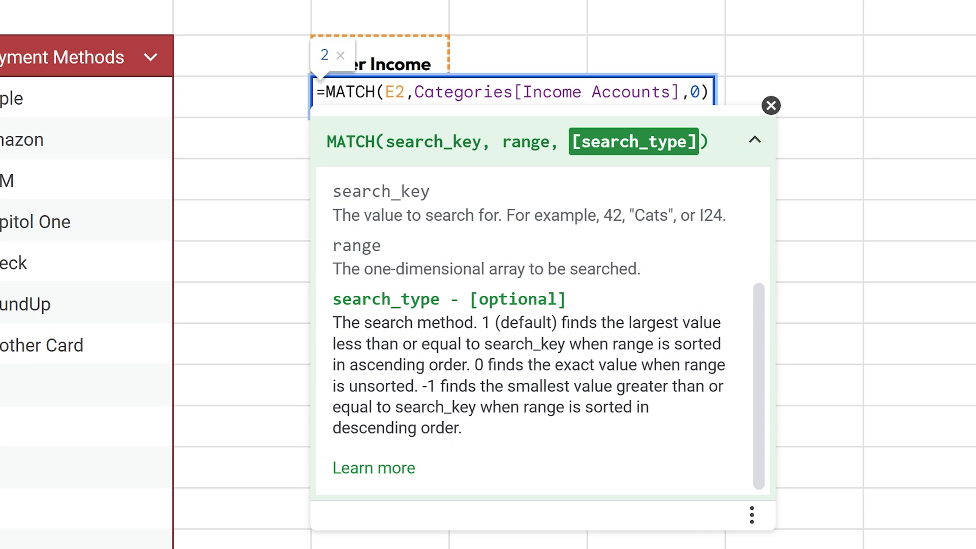
pyautogui.press('BackSpace')
pyautogui.press('BackSpace')
pyautogui.press('Right')
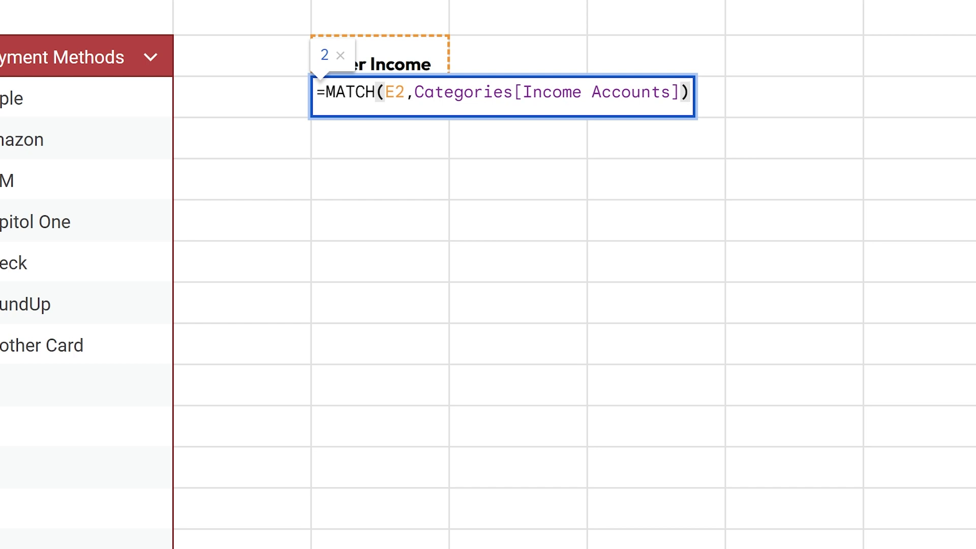
pyautogui.press('Return')
pyautogui.press('Up')
pyautogui.press('Up')
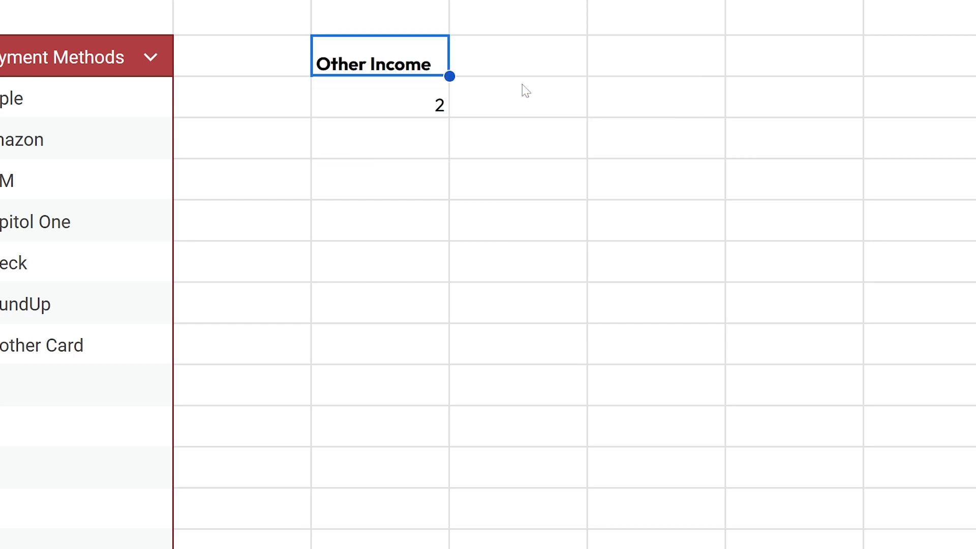
# Change E2 to Pay and add the exact-match ,0 argument to MATCH
pyautogui.write('Pay')
pyautogui.press('Return')
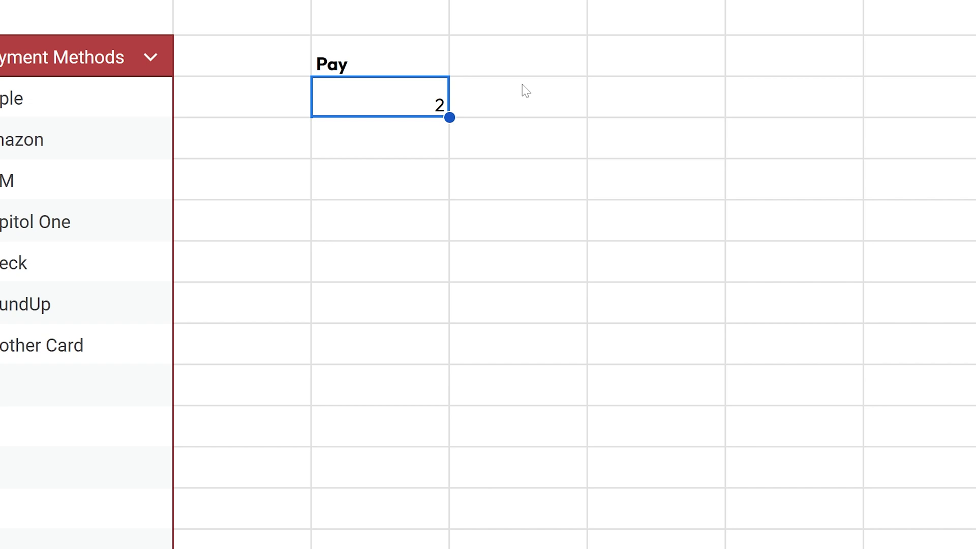
pyautogui.press('F2')
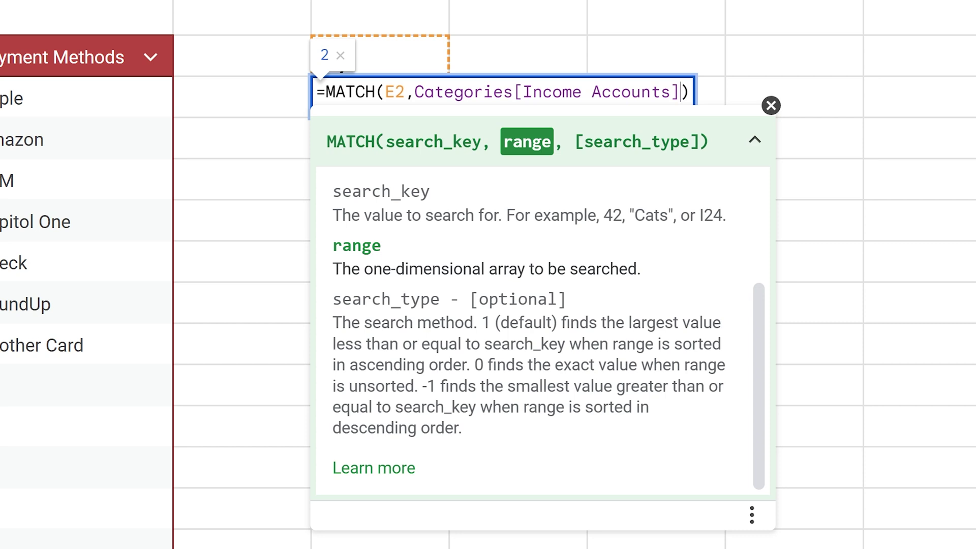
pyautogui.write(',0')
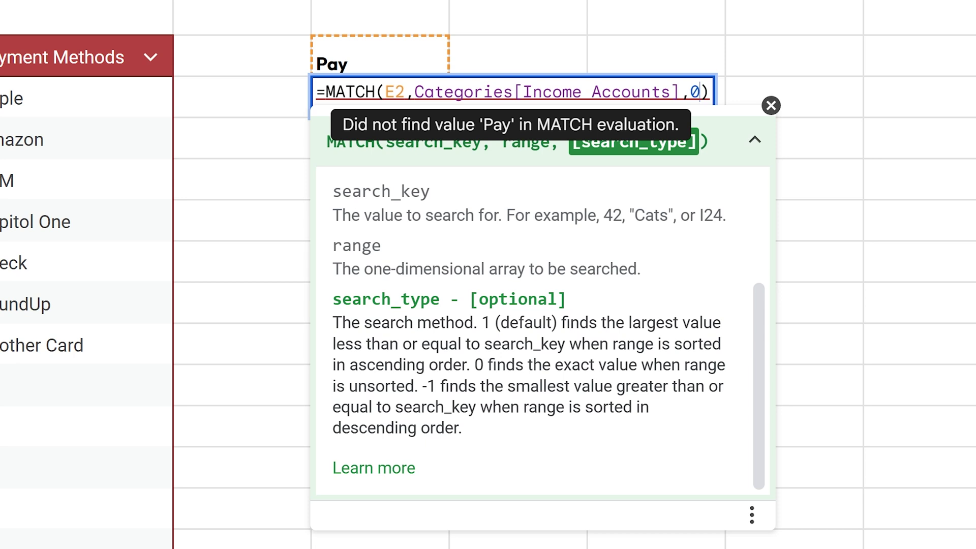
pyautogui.press('Return')
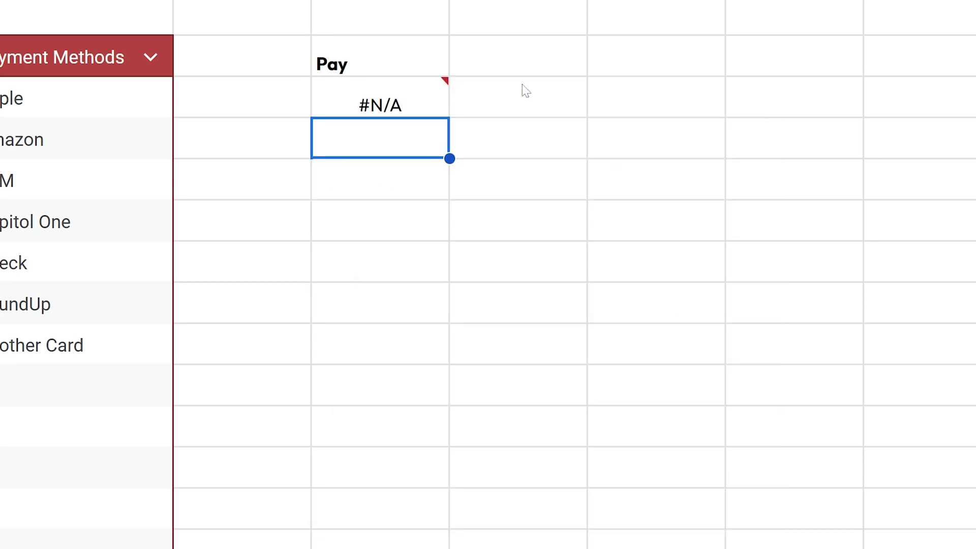
# Test the lookup with Paycheck and Pay, then clear the E3 formula
pyautogui.press('Up')
pyautogui.press('Up')
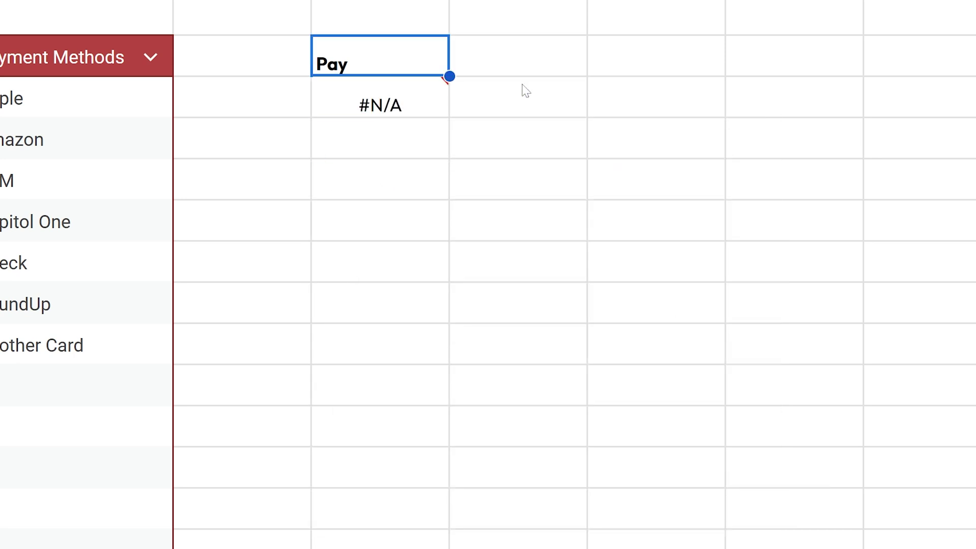
pyautogui.write('Paycheck')
pyautogui.press('Return')
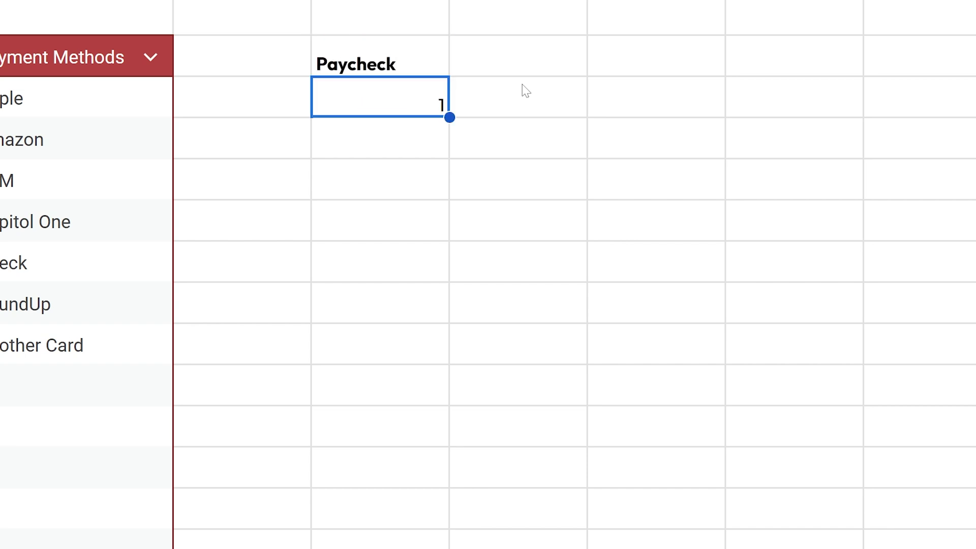
pyautogui.press('Up')
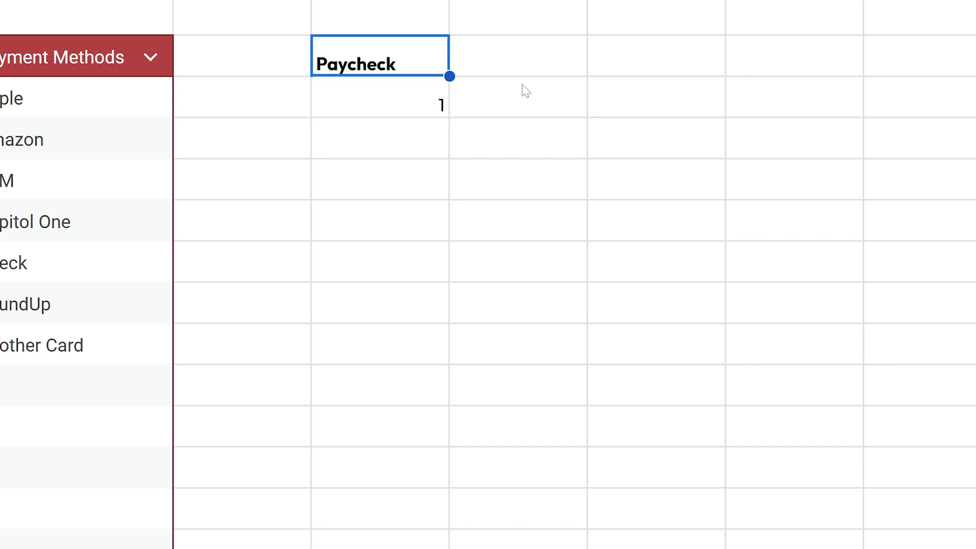
pyautogui.write('Pay')
pyautogui.press('Return')
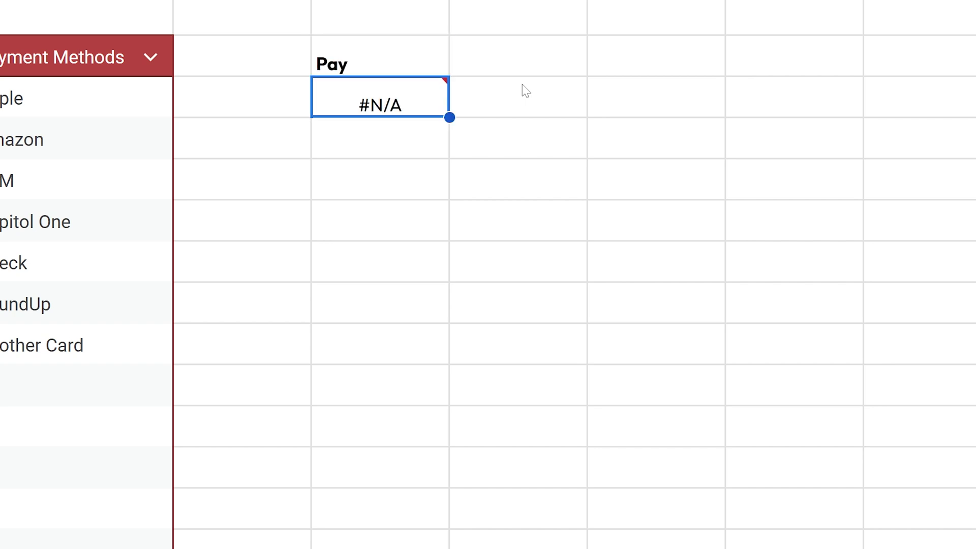
pyautogui.press('Return')
pyautogui.hotkey('ctrl', 'a')
# Wrap the pasted MATCH formula in ISERROR in E3
pyautogui.write('=')
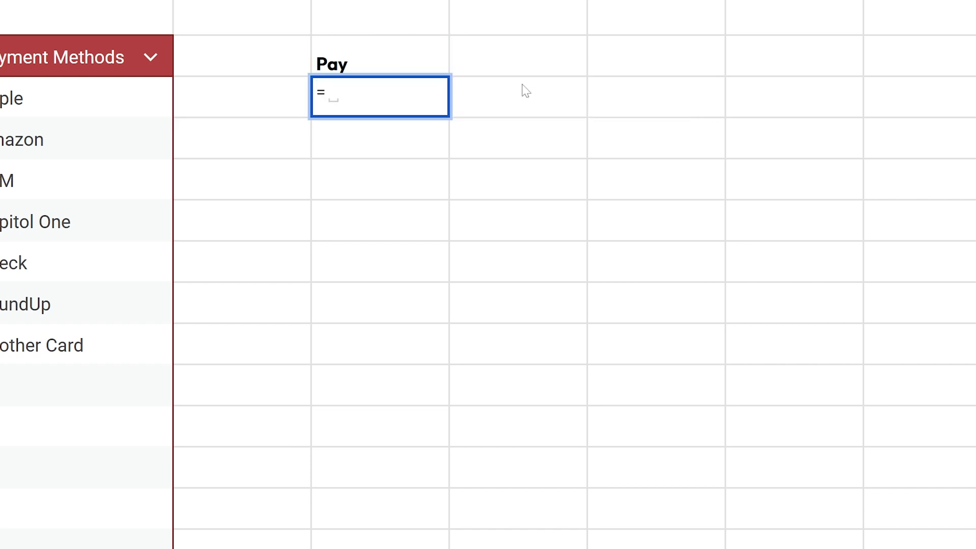
pyautogui.write('iserr')
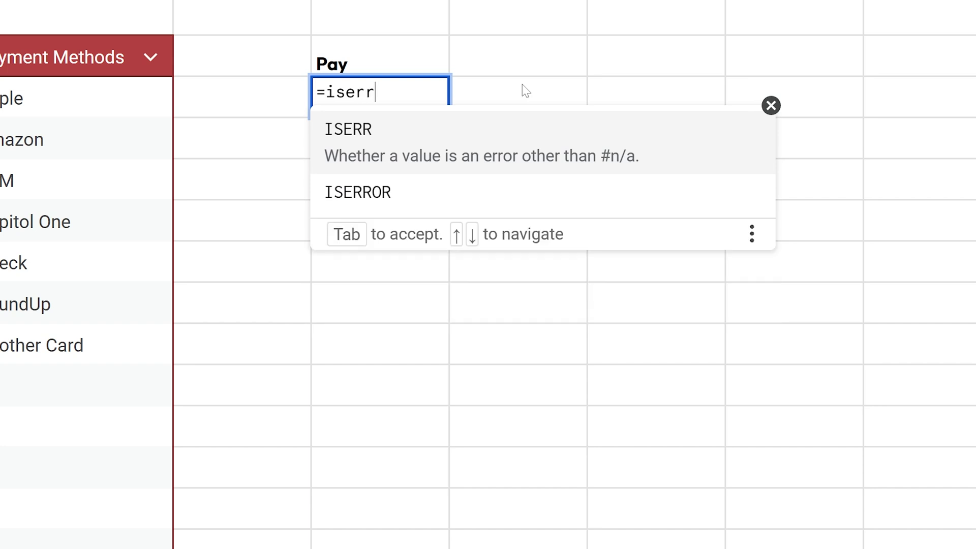
pyautogui.press('Down')
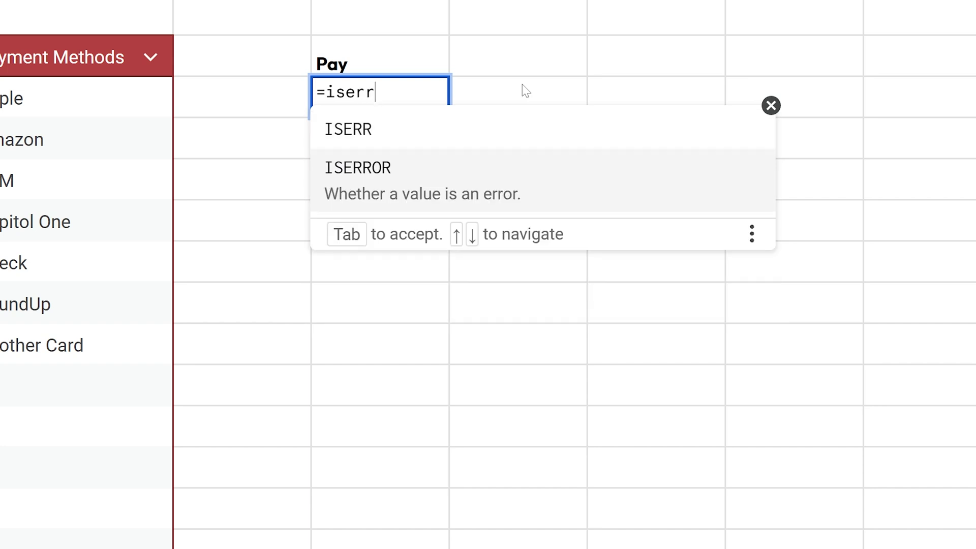
pyautogui.press('Tab')
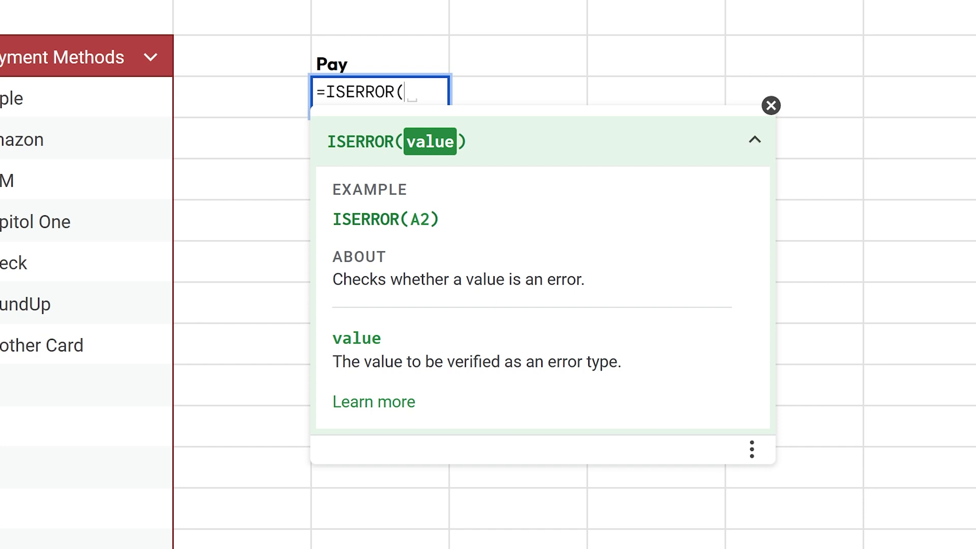
pyautogui.write('MATCH(E2,Categories[Income Accounts],0)')
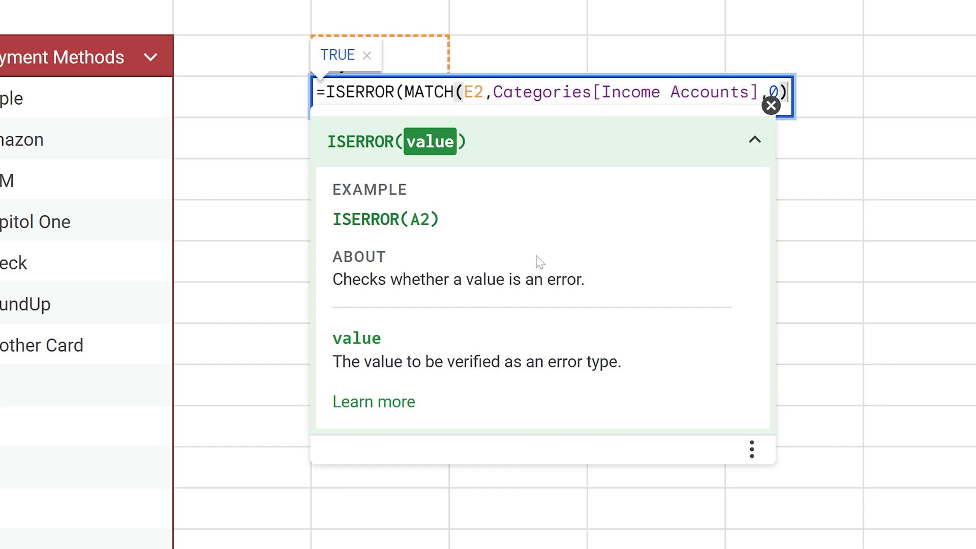
pyautogui.write(')')
pyautogui.press('Return')
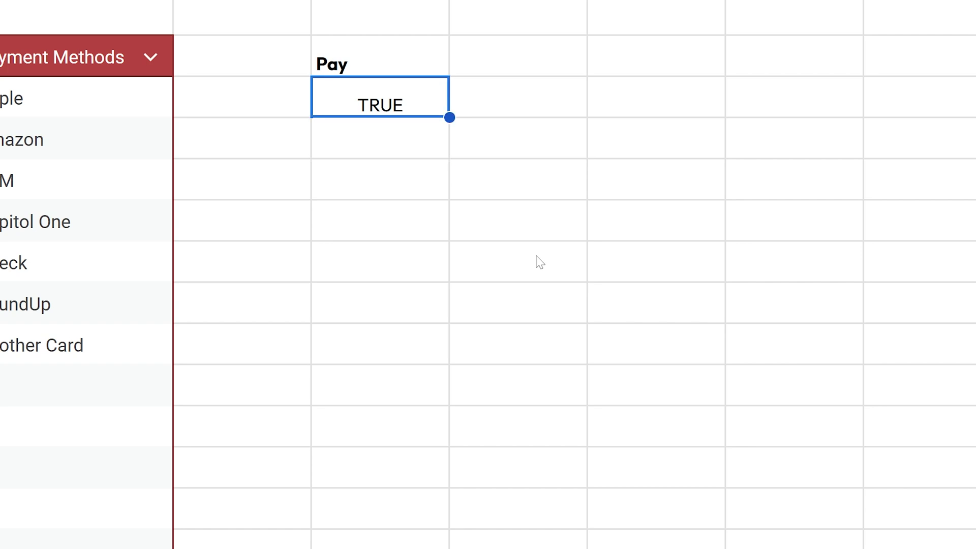
# Test the ISERROR result with Paycheck and Other Income, then undo back to Pay
pyautogui.press('Up')
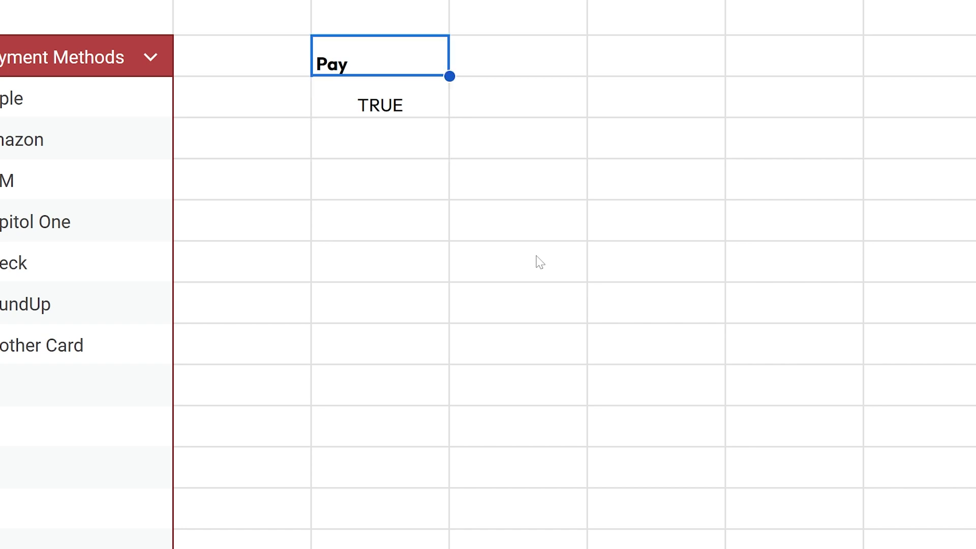
pyautogui.write('check')
pyautogui.press('Return')
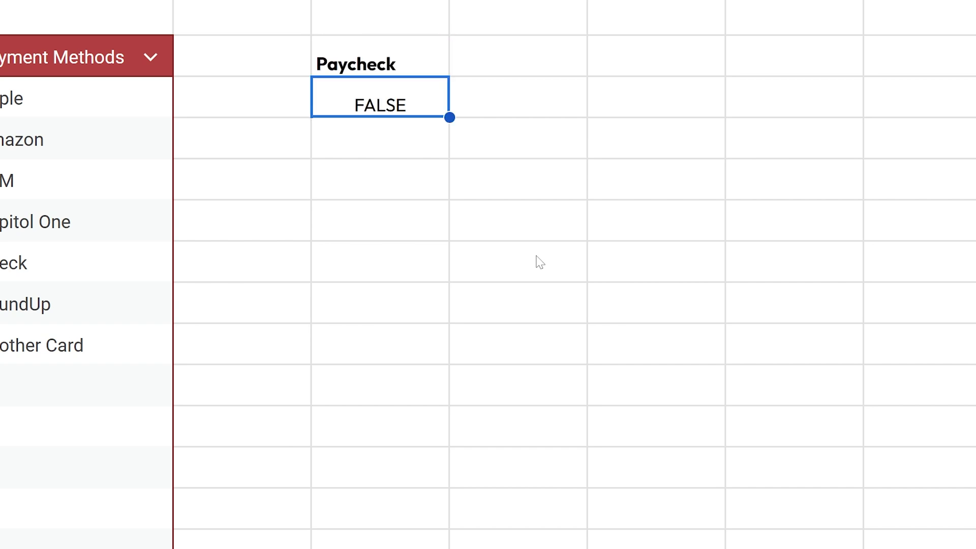
pyautogui.press('Up')
pyautogui.write('Other Income')
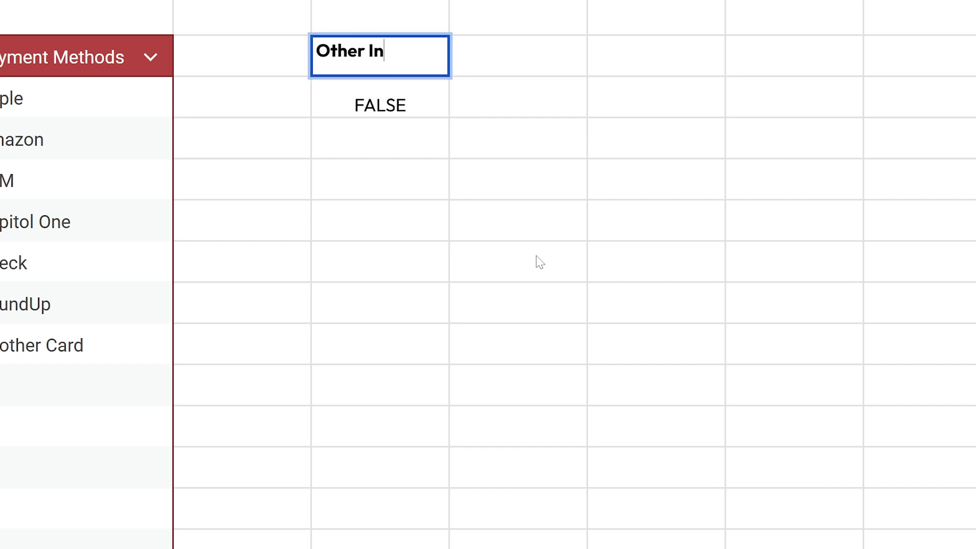
pyautogui.press('Return')
pyautogui.hotkey('ctrl', 'z')
pyautogui.hotkey('ctrl', 'z')
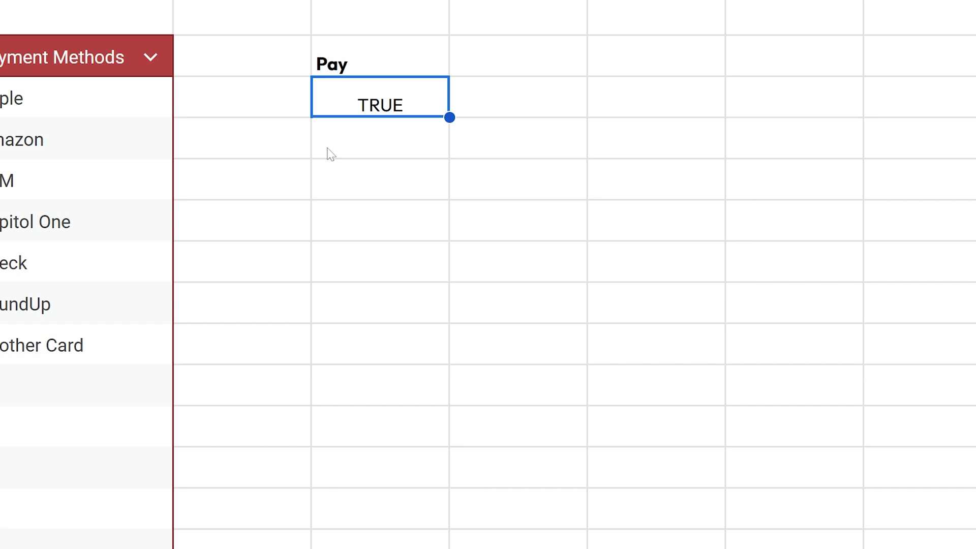
# Wrap the ISERROR test in IF returning "Expense" or "Income"
pyautogui.doubleClick(404, 94)
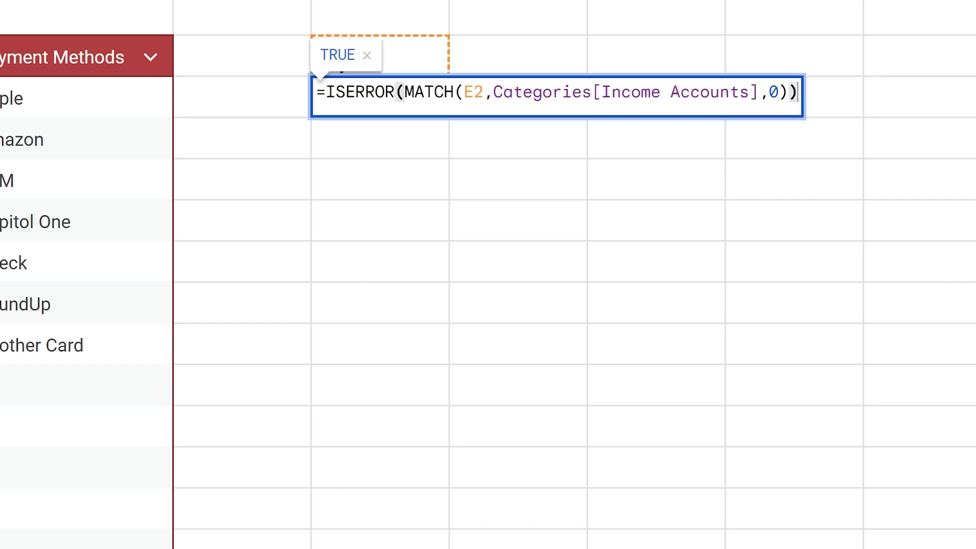
pyautogui.moveTo(326, 92); pyautogui.dragTo(878, 81)
pyautogui.hotkey('ctrl', 'c')
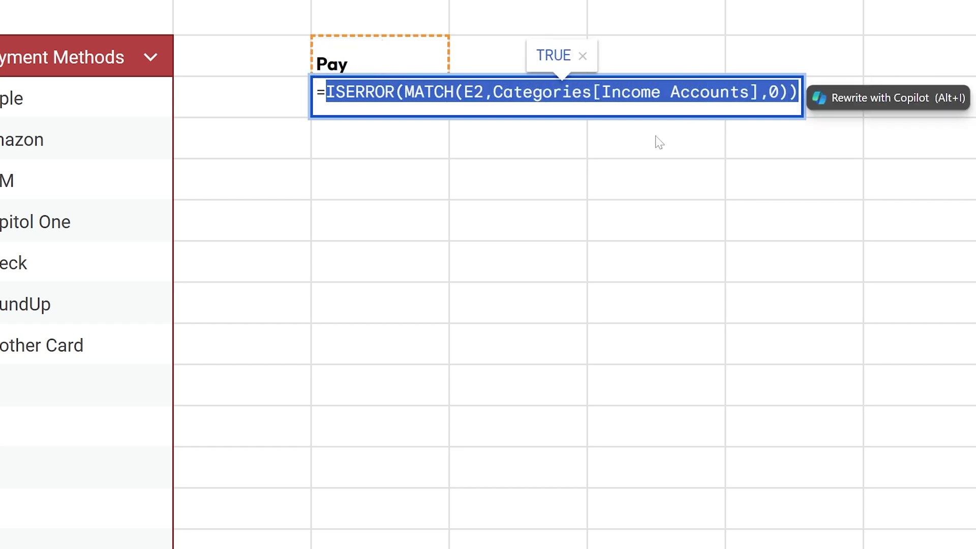
pyautogui.press('BackSpace')
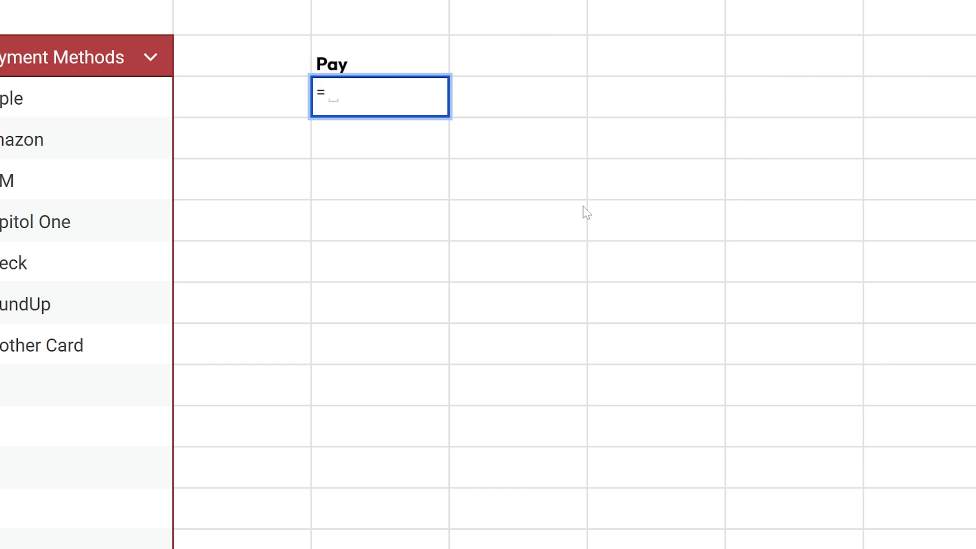
pyautogui.write('FI')
pyautogui.press('BackSpace')
pyautogui.press('BackSpace')
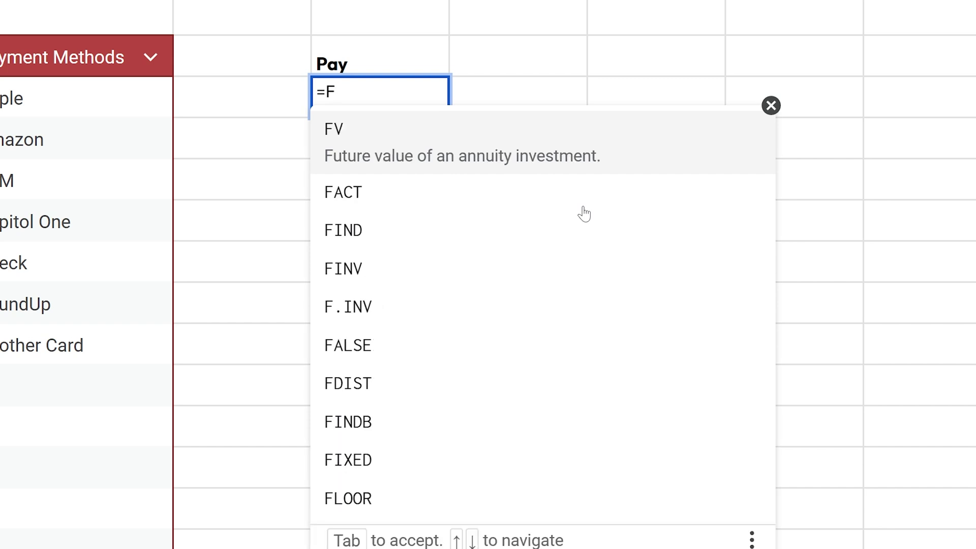
pyautogui.write('IF(')
pyautogui.hotkey('ctrl', 'v')
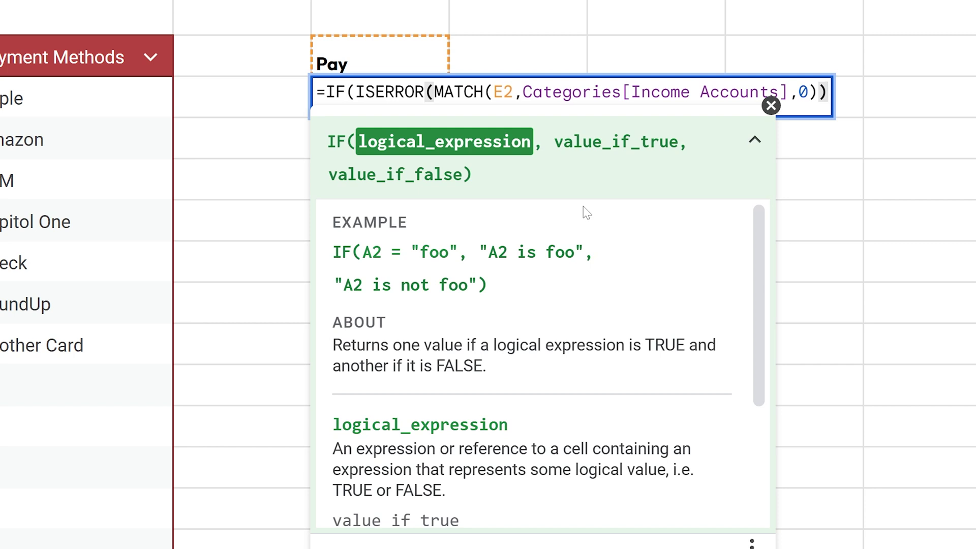
pyautogui.write(',')
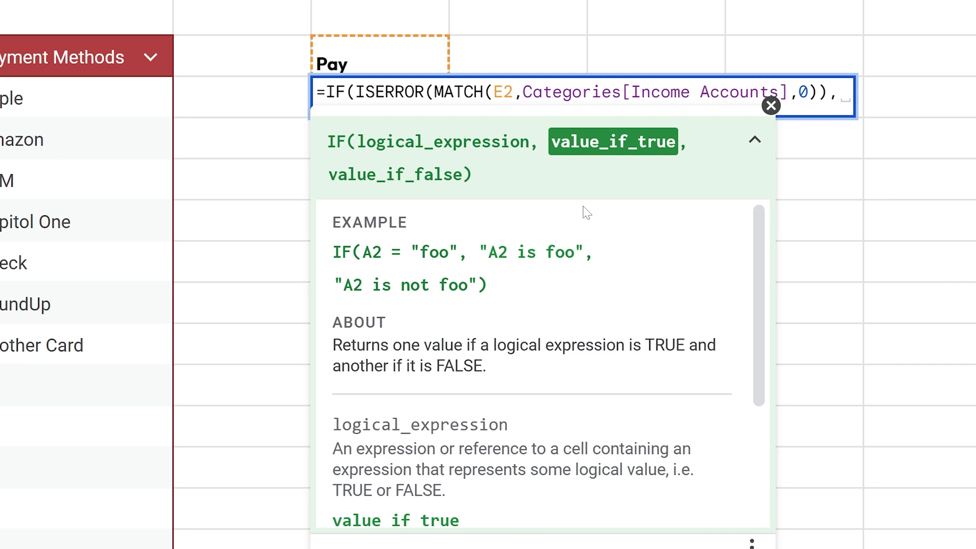
pyautogui.write('"Expen')
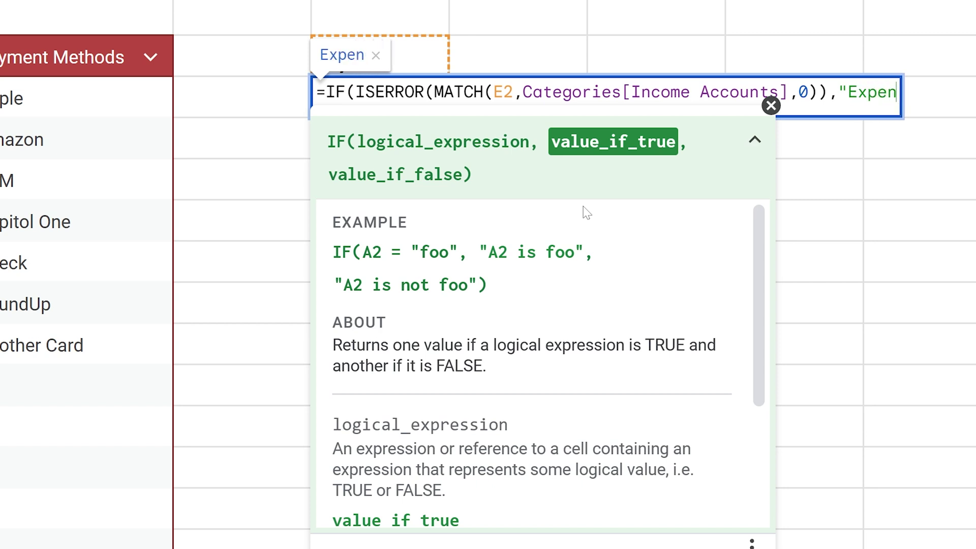
pyautogui.write('se",')
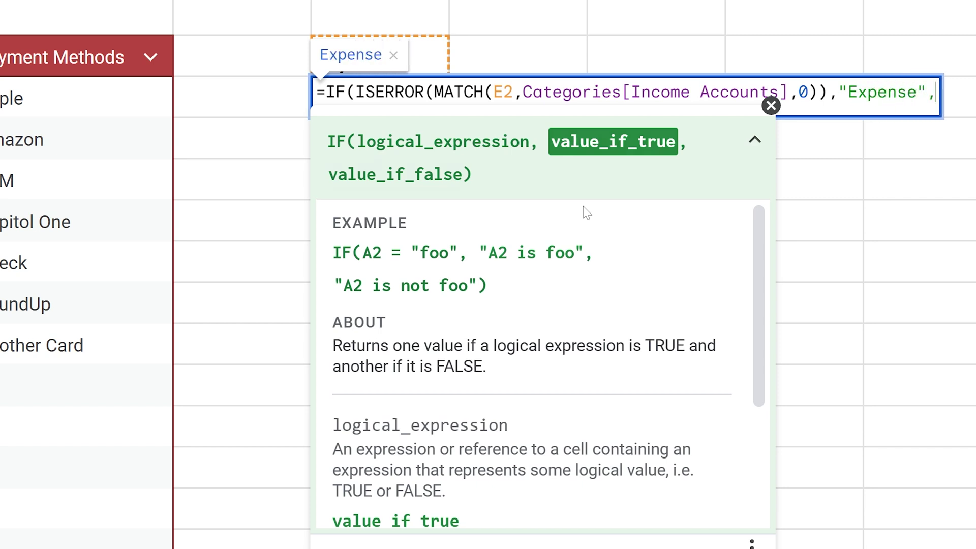
pyautogui.write('"In')
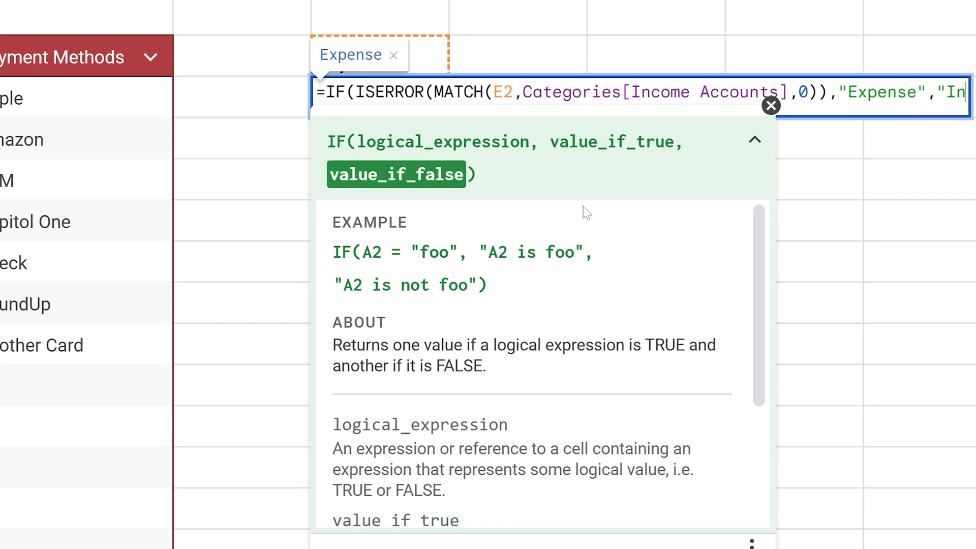
pyautogui.write('c")')
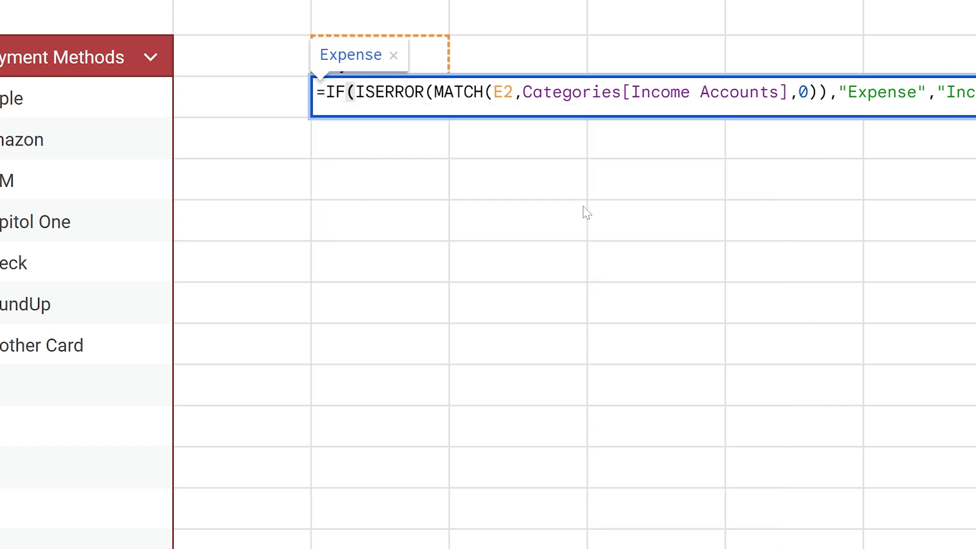
pyautogui.press('Return')
# Test the formula with Paycheck and Auto as the category in E2
pyautogui.press('Up')
pyautogui.press('Up')
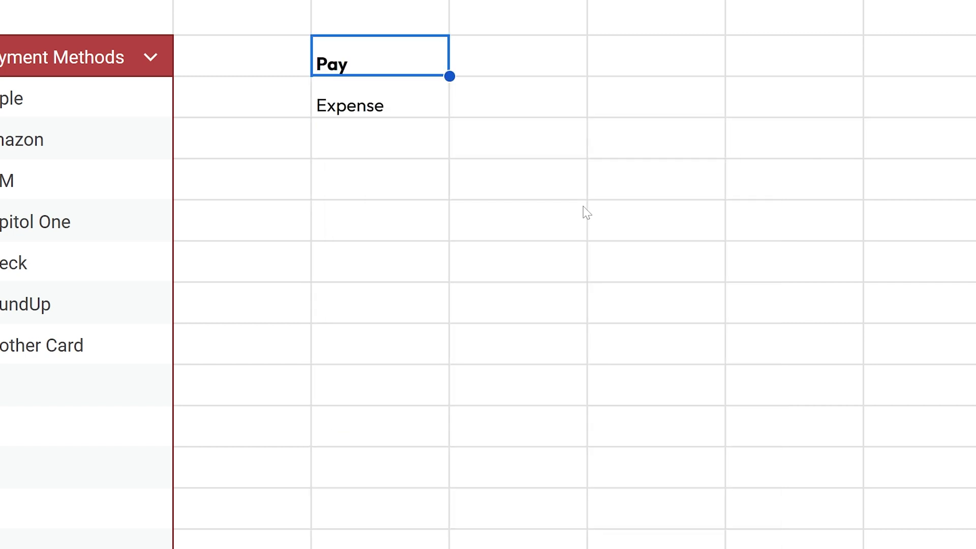
pyautogui.press('Return')
pyautogui.write('check')
pyautogui.press('Return')
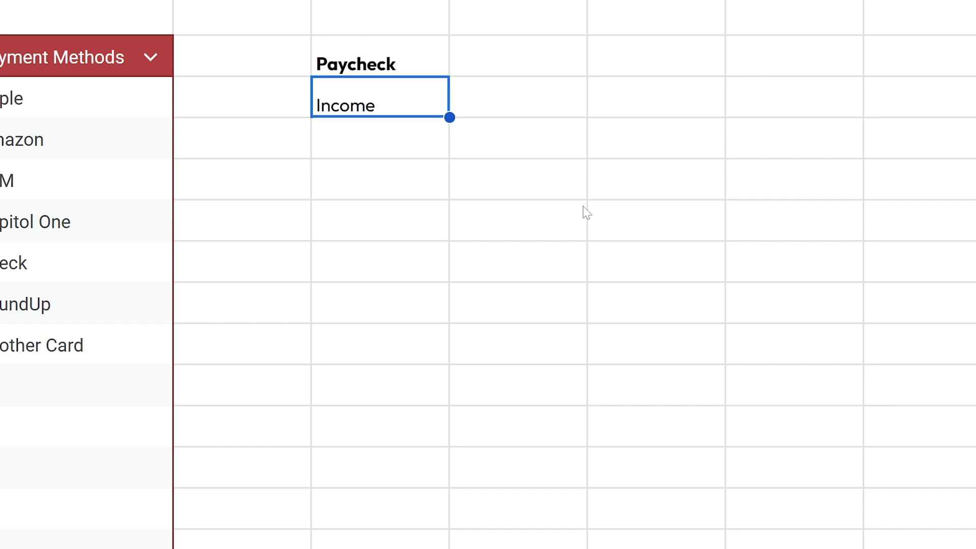
pyautogui.press('Up')
pyautogui.write('Auto')
pyautogui.press('Return')
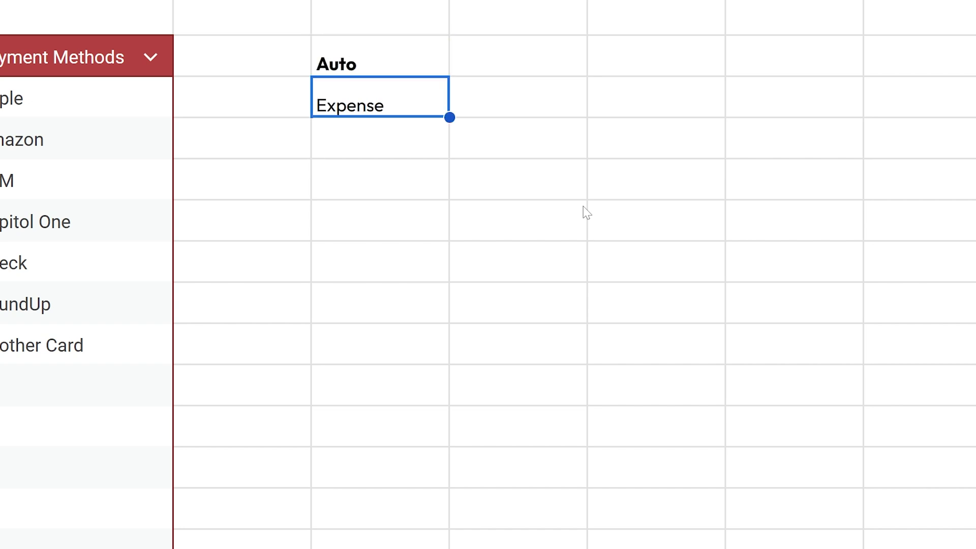
pyautogui.press('Up')
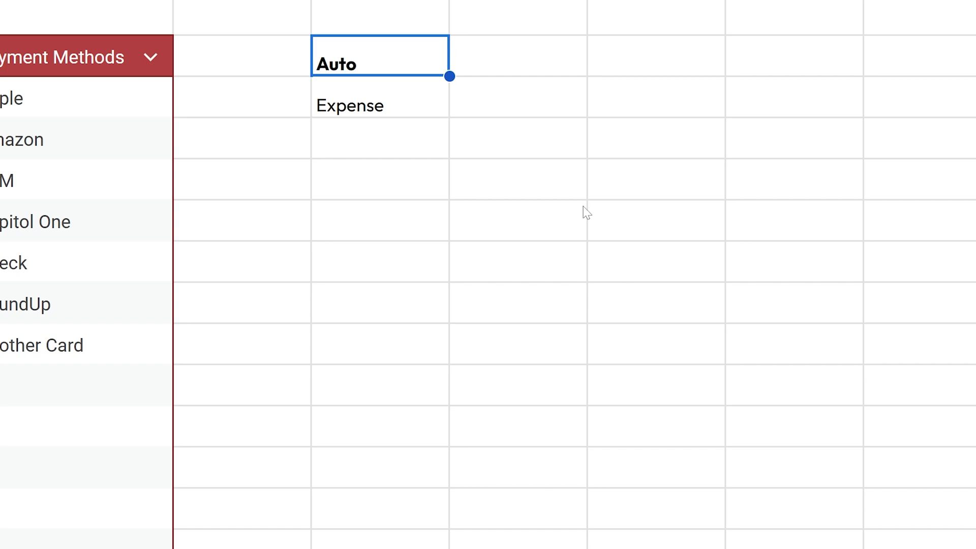
# Replace F2's Type formula with =IF(ISERROR(MATCH(D2,Categories[Income Accounts],0)),"Expense","Income")
pyautogui.doubleClick(355, 113)
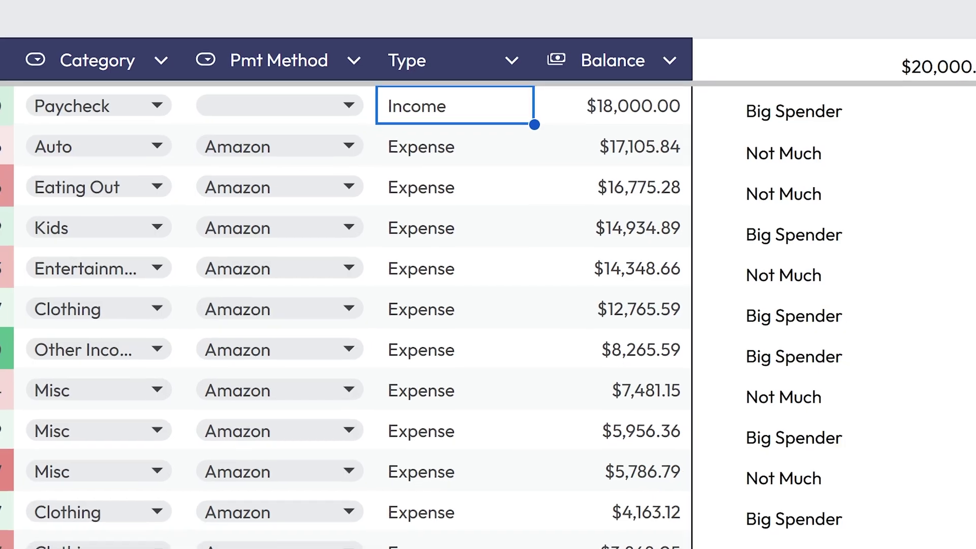
pyautogui.doubleClick(496, 112)
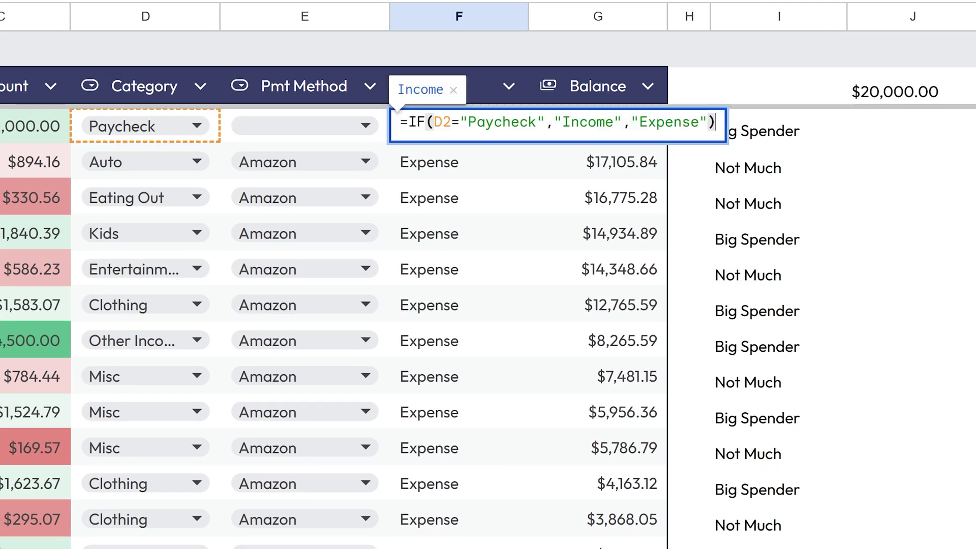
pyautogui.hotkey('ctrl', 'a')
pyautogui.hotkey('ctrl', 'v')
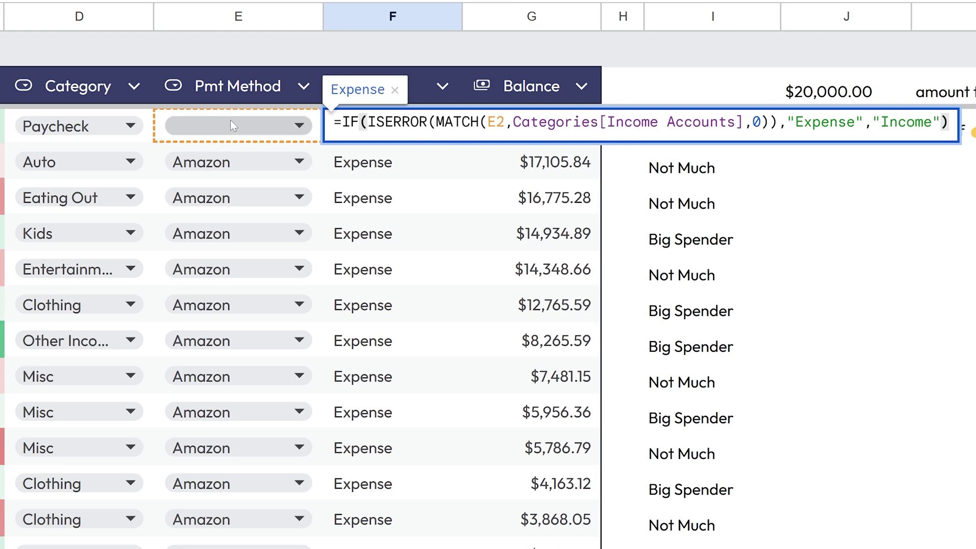
pyautogui.click(504, 122)
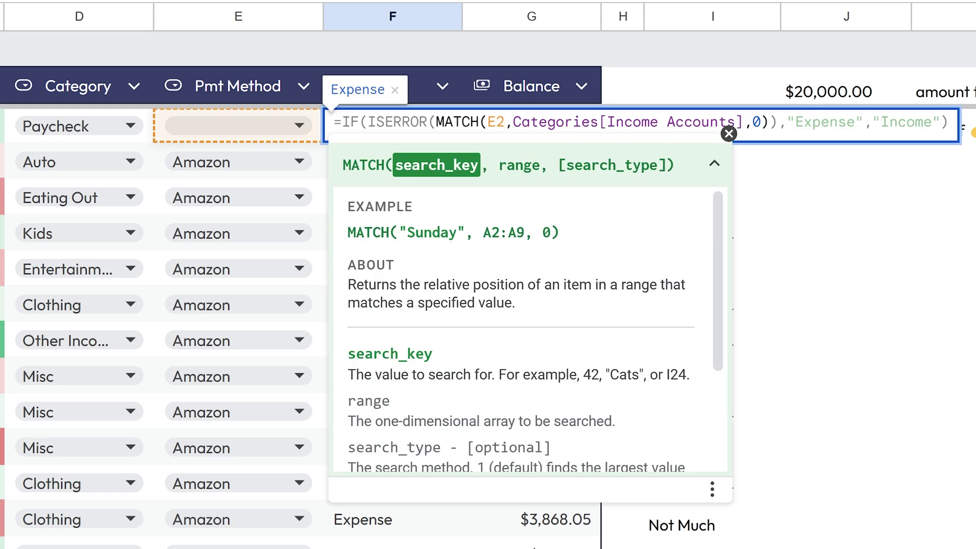
pyautogui.press('BackSpace')
pyautogui.press('BackSpace')
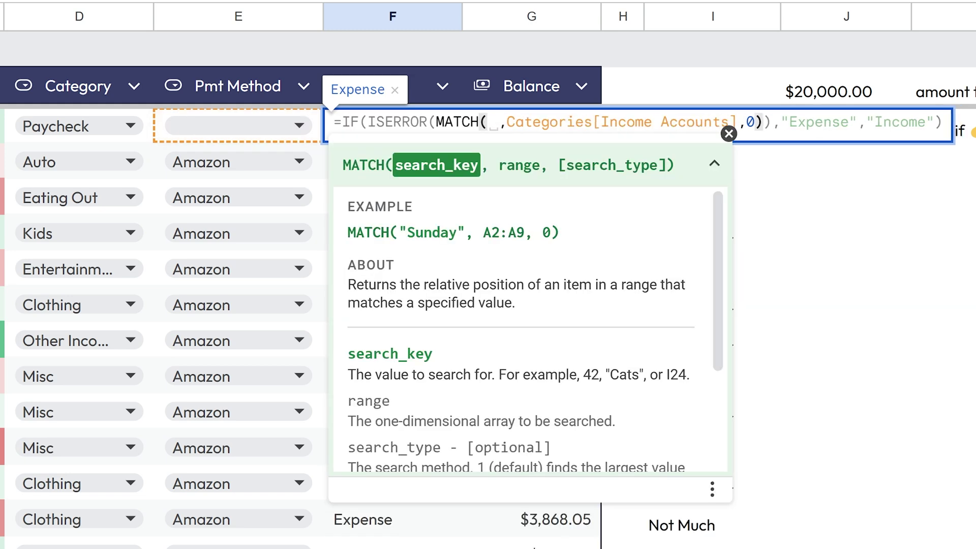
pyautogui.write('D2')
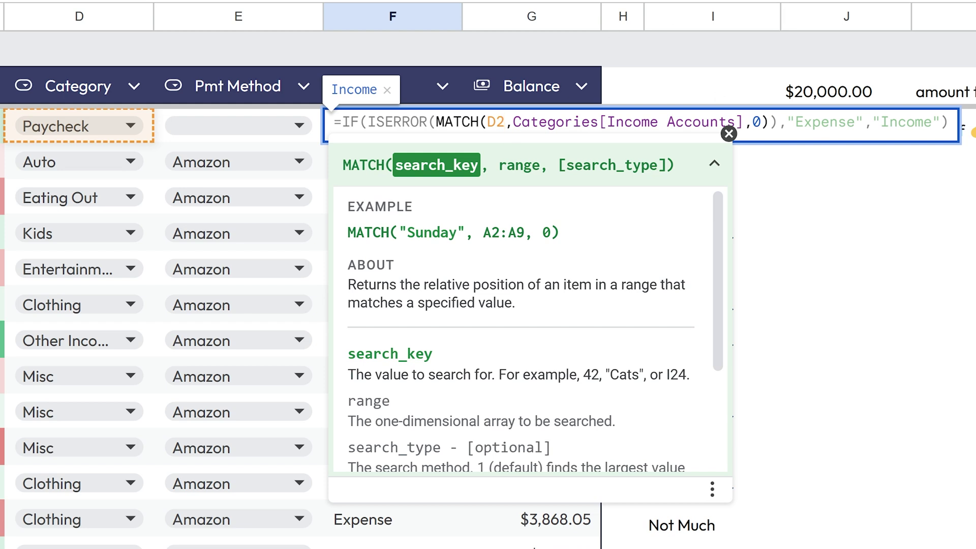
# Check the list and result arguments, commit the formula and autofill it down the Type column
pyautogui.moveTo(513, 122); pyautogui.dragTo(744, 122)
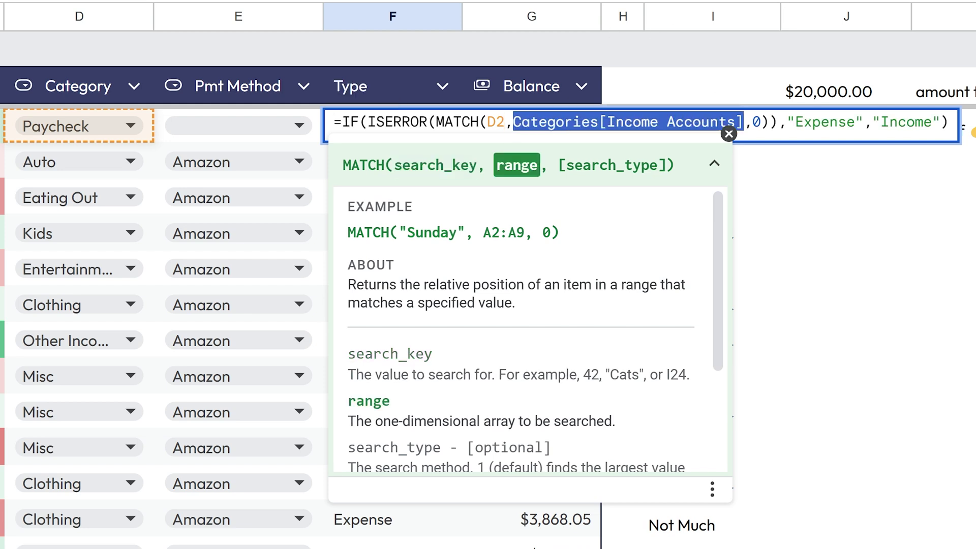
pyautogui.press('Right')
pyautogui.hotkey('shift', 'Right')
pyautogui.hotkey('shift', 'Right')
pyautogui.press('Right')
pyautogui.press('Right')
pyautogui.press('Right')
pyautogui.press('Right')
pyautogui.hotkey('shift', 'Right')
pyautogui.hotkey('shift', 'Right')
pyautogui.hotkey('shift', 'Right')
pyautogui.hotkey('shift', 'Right')
pyautogui.hotkey('shift', 'Right')
pyautogui.hotkey('shift', 'Right')
pyautogui.hotkey('shift', 'Right')
pyautogui.hotkey('shift', 'Right')
pyautogui.hotkey('shift', 'Right')
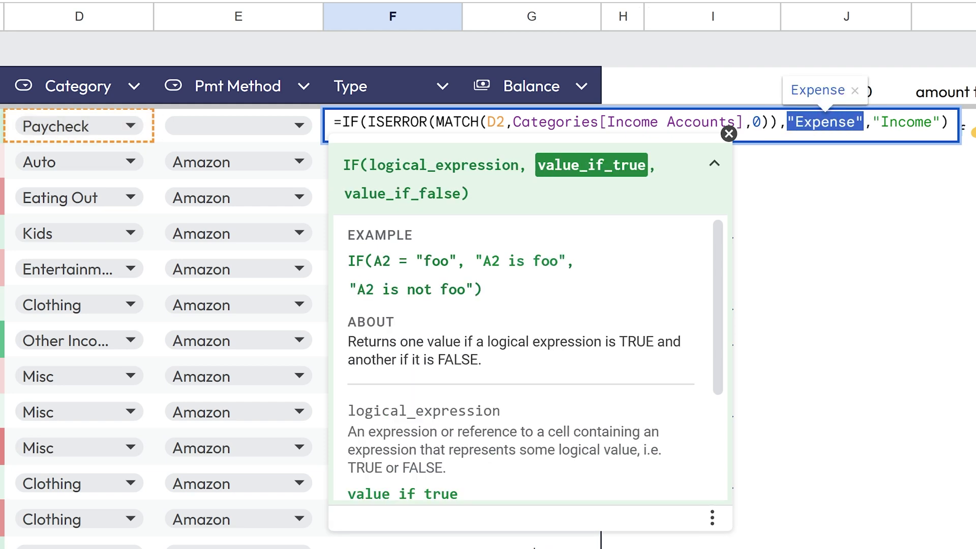
pyautogui.press('Right')
pyautogui.press('Right')
pyautogui.hotkey('shift', 'Right')
pyautogui.hotkey('shift', 'Right')
pyautogui.hotkey('shift', 'Right')
pyautogui.hotkey('shift', 'Right')
pyautogui.hotkey('shift', 'Right')
pyautogui.hotkey('shift', 'Right')
pyautogui.hotkey('shift', 'Right')
pyautogui.hotkey('shift', 'Right')
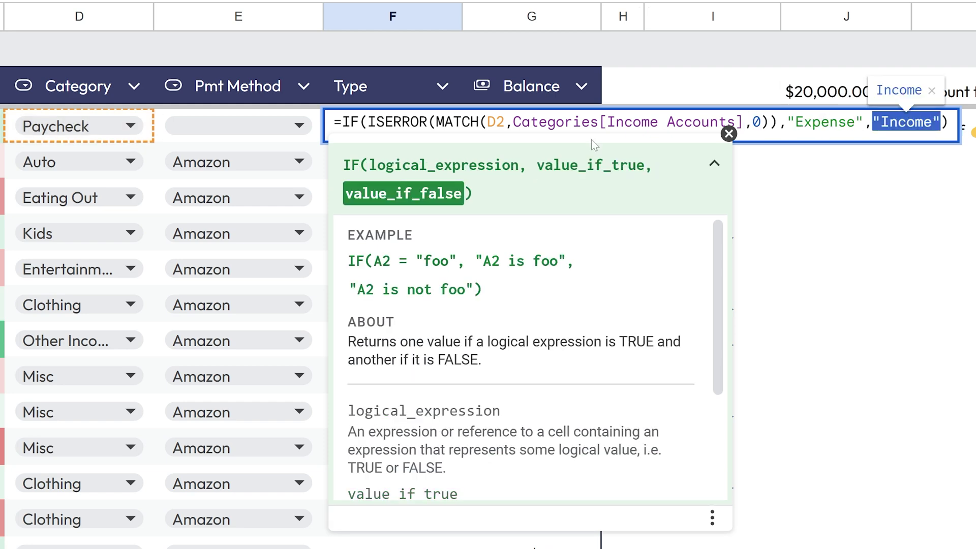
pyautogui.press('Return')
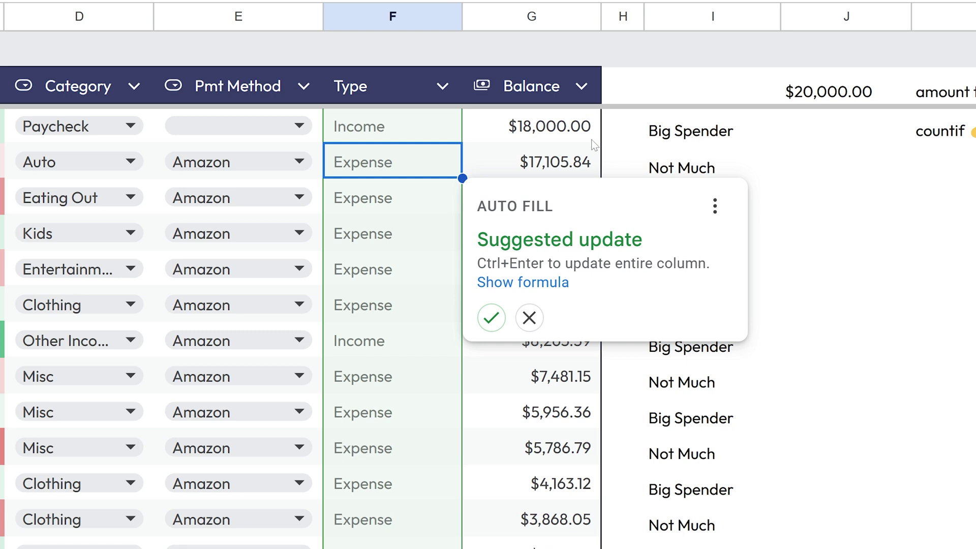
pyautogui.hotkey('ctrl', 'Return')
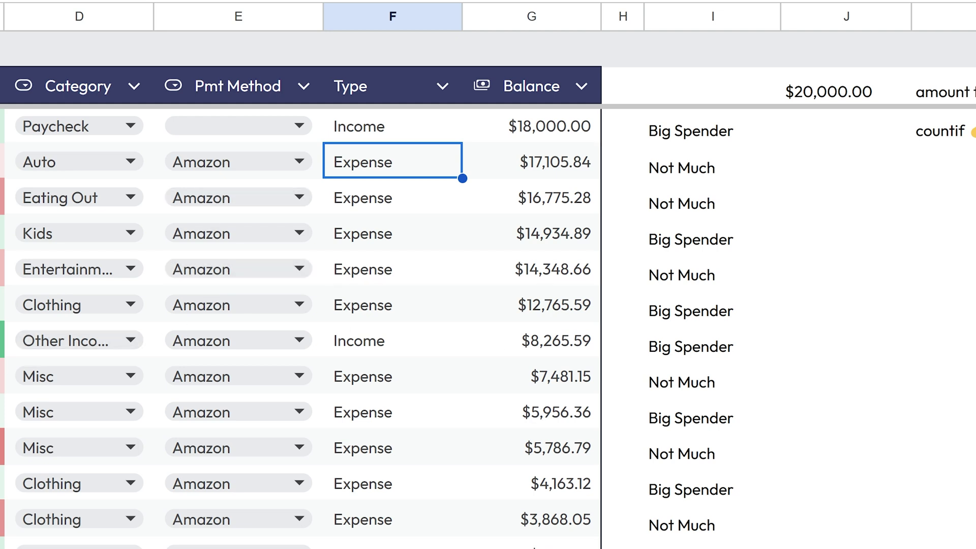
pyautogui.click(8, 340)
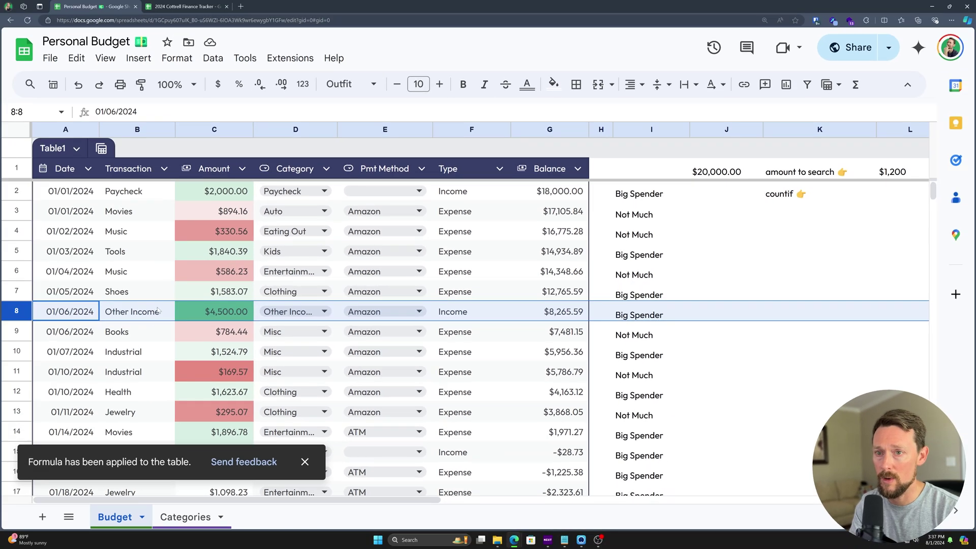
# Inspect the Type formulas in row 8, F2 and paycheck row 46
pyautogui.click(132, 311)
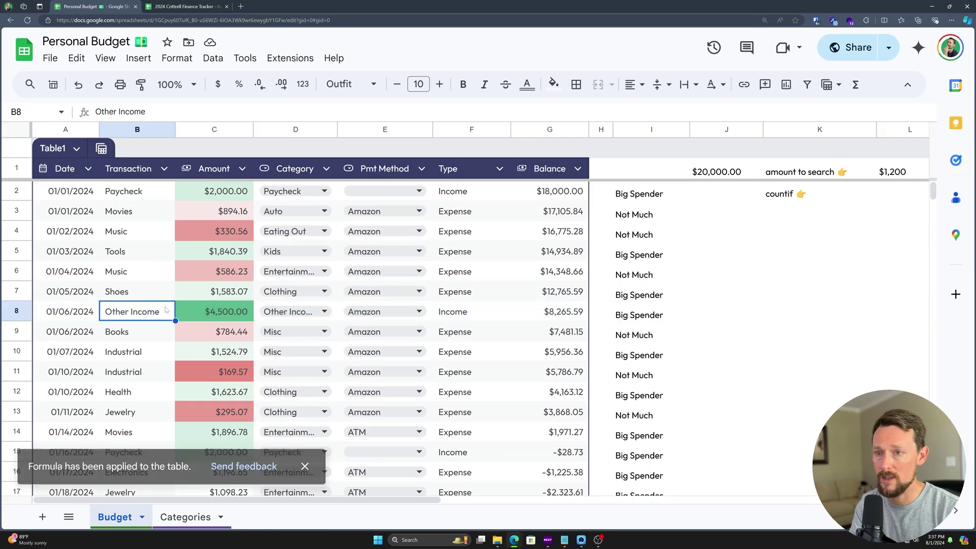
pyautogui.click(460, 311)
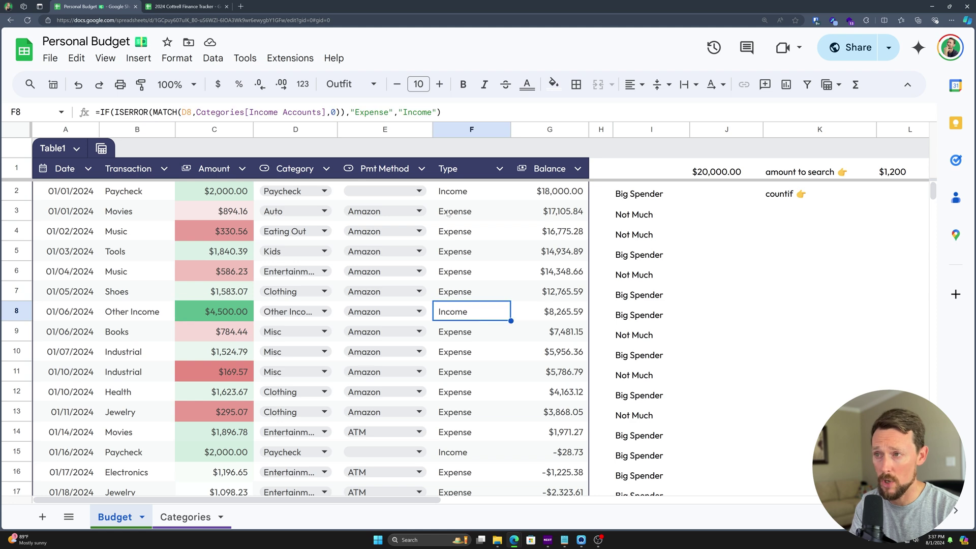
pyautogui.click(457, 190)
pyautogui.scroll(-5, 322, 336)
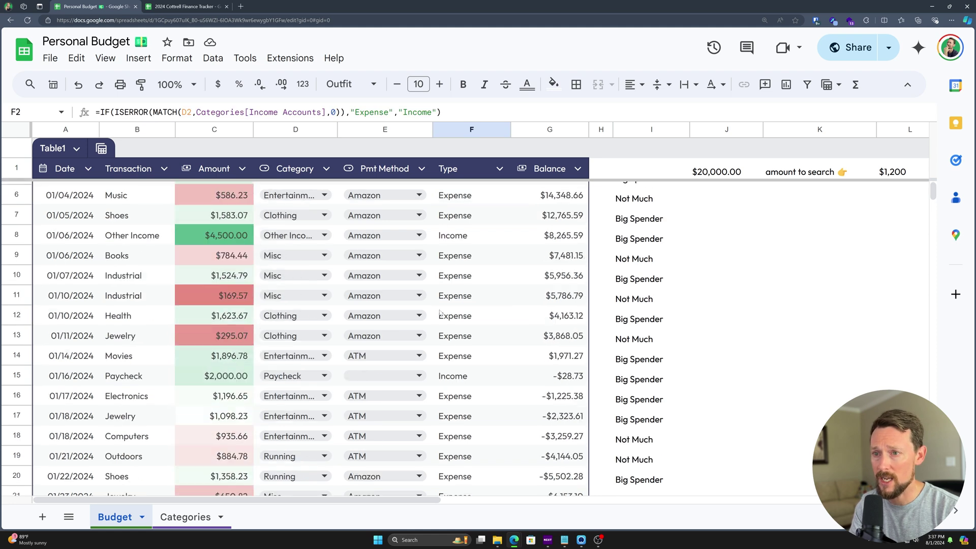
pyautogui.scroll(-12, 322, 336)
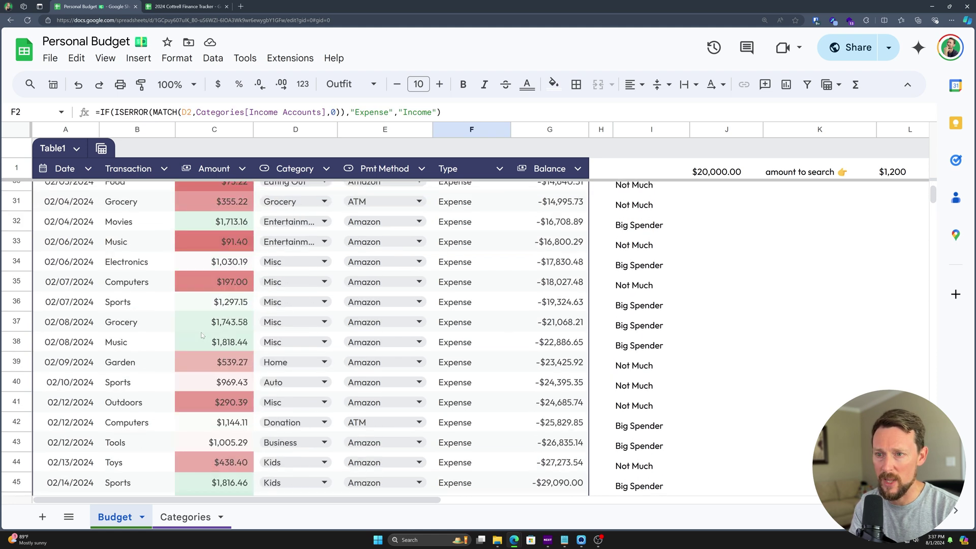
pyautogui.scroll(-1, 213, 325)
pyautogui.click(200, 312)
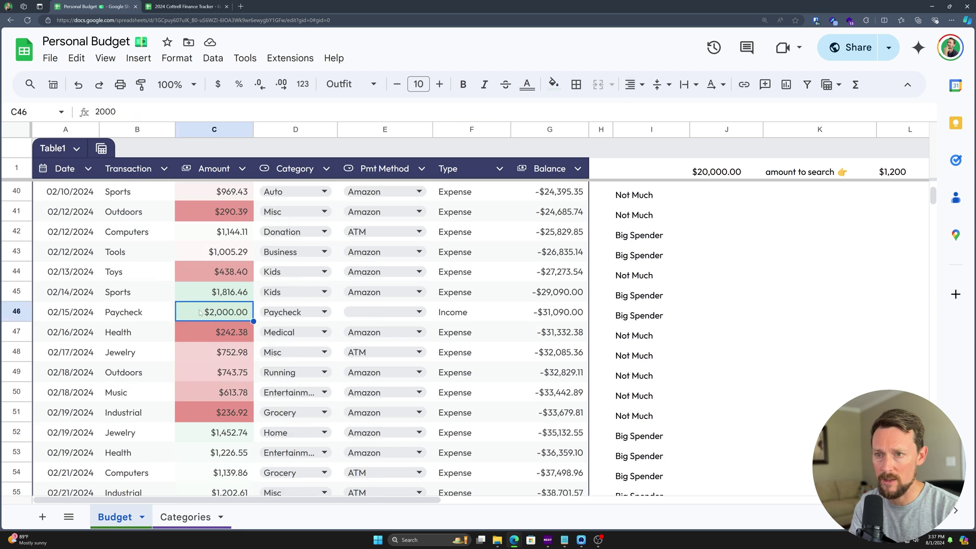
pyautogui.press('Right')
pyautogui.press('Right')
pyautogui.press('Right')
pyautogui.scroll(-4, 415, 338)
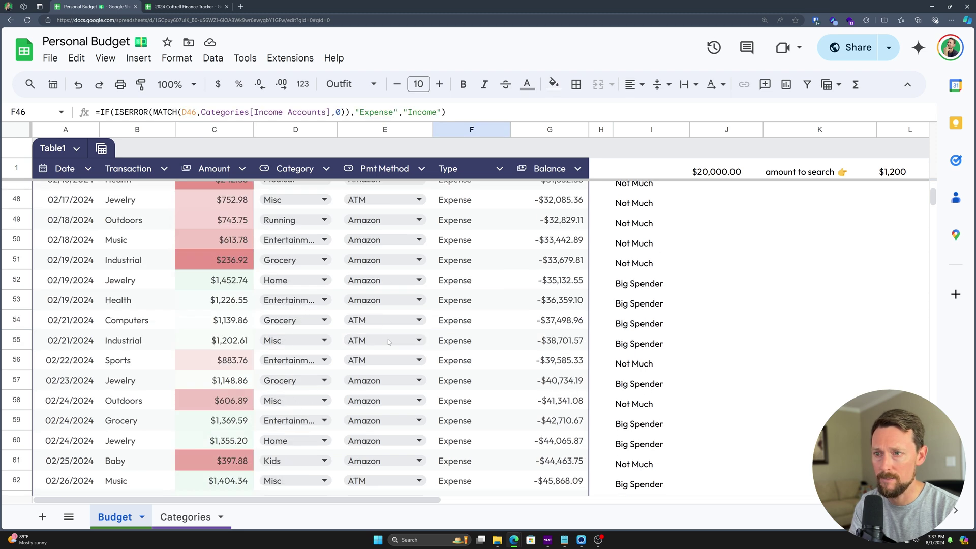
# Find 'paycheck' in the sheet and check the matching rows 67 and 86
pyautogui.hotkey('ctrl', 'f')
pyautogui.write('poay')
pyautogui.hotkey('ctrl', 'a')
pyautogui.write('paycheck')
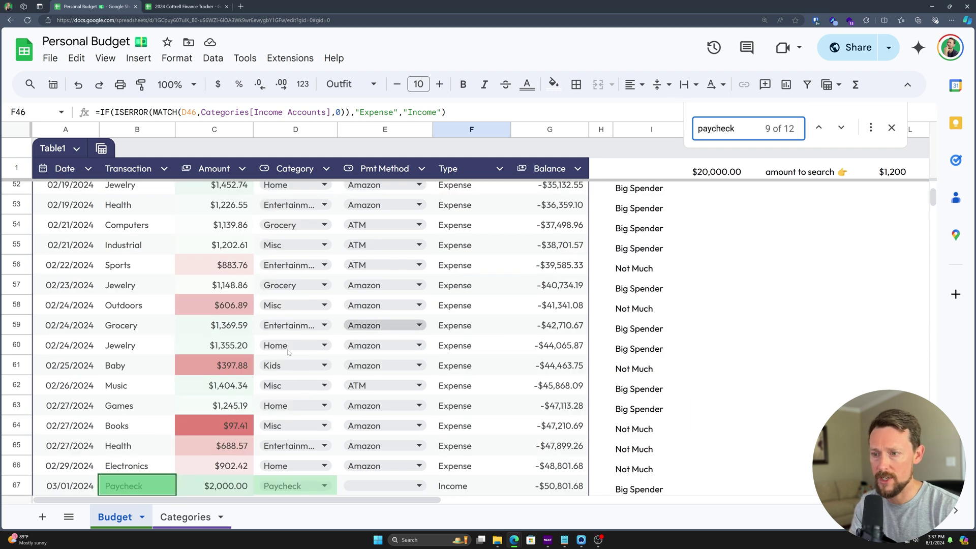
pyautogui.scroll(-5, 288, 352)
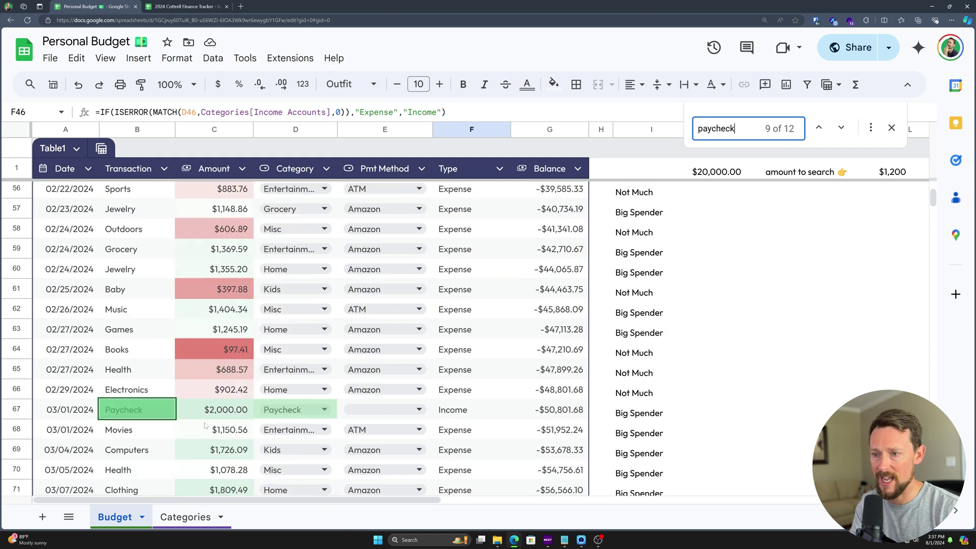
pyautogui.click(17, 295)
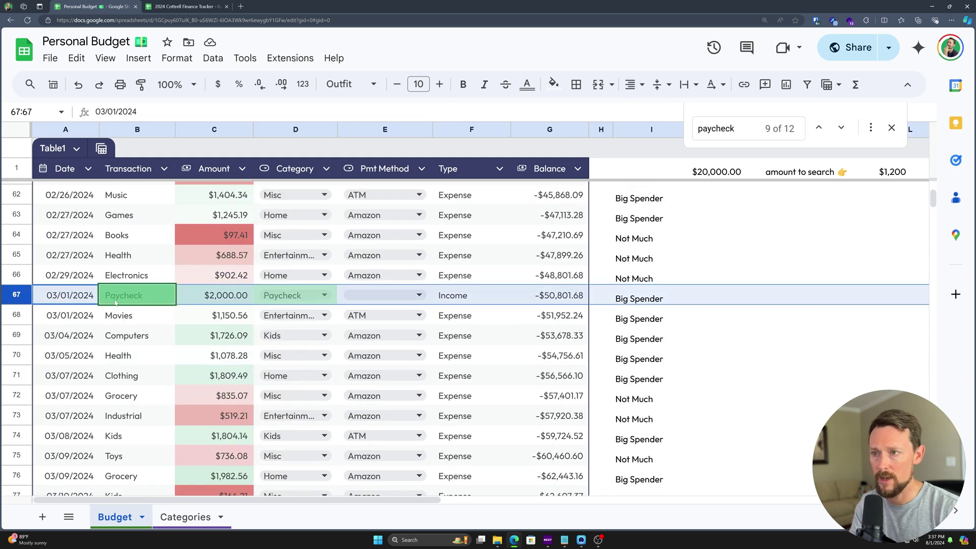
pyautogui.scroll(-7, 19, 330)
pyautogui.click(18, 369)
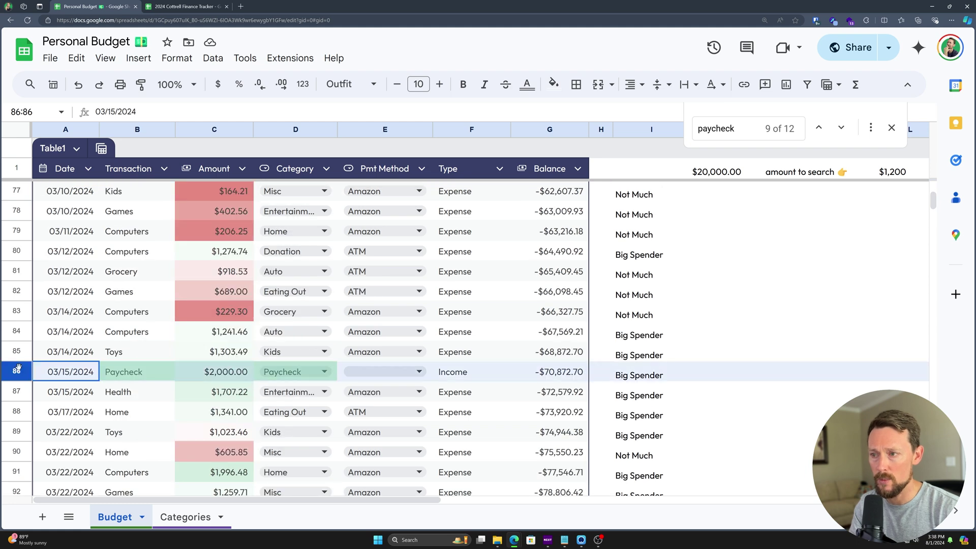
pyautogui.scroll(-4, 127, 386)
pyautogui.click(129, 382)
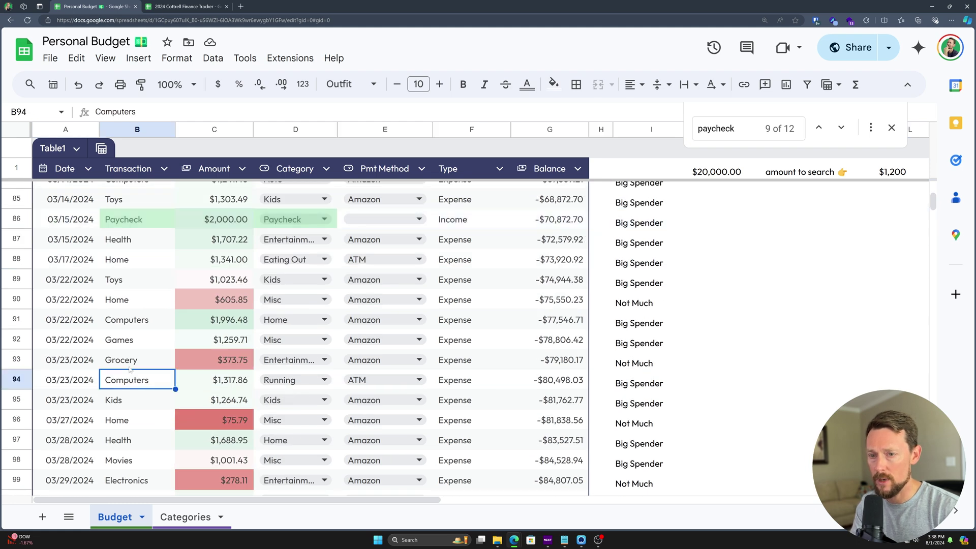
# Rename the B94 transaction to Bonus with an amount of 9800
pyautogui.write('Other ')
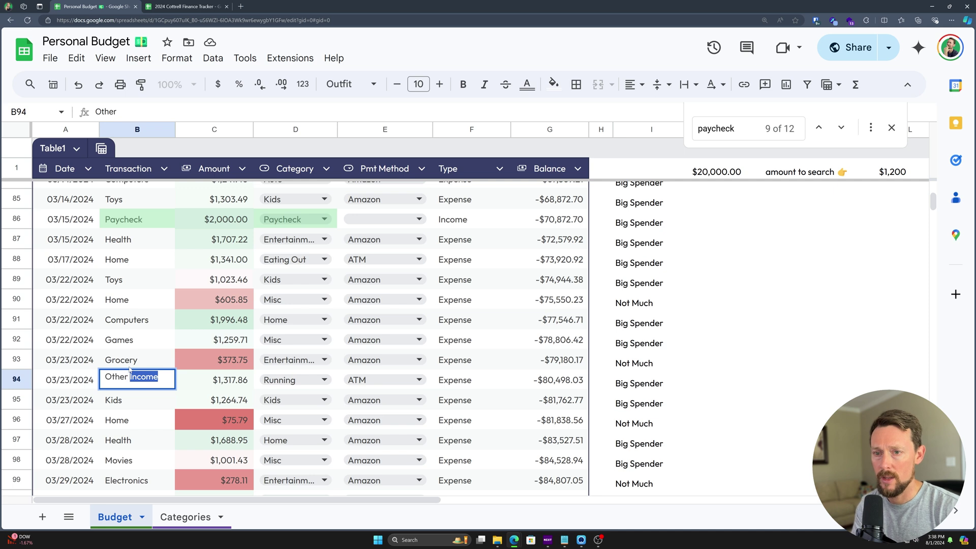
pyautogui.write('Income Again')
pyautogui.hotkey('ctrl', 'a')
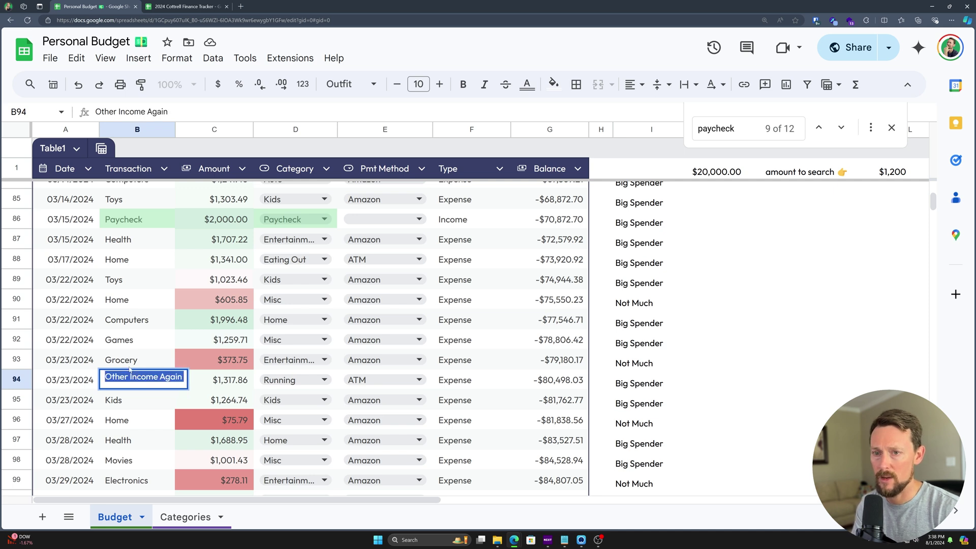
pyautogui.write('Bonus')
pyautogui.press('Tab')
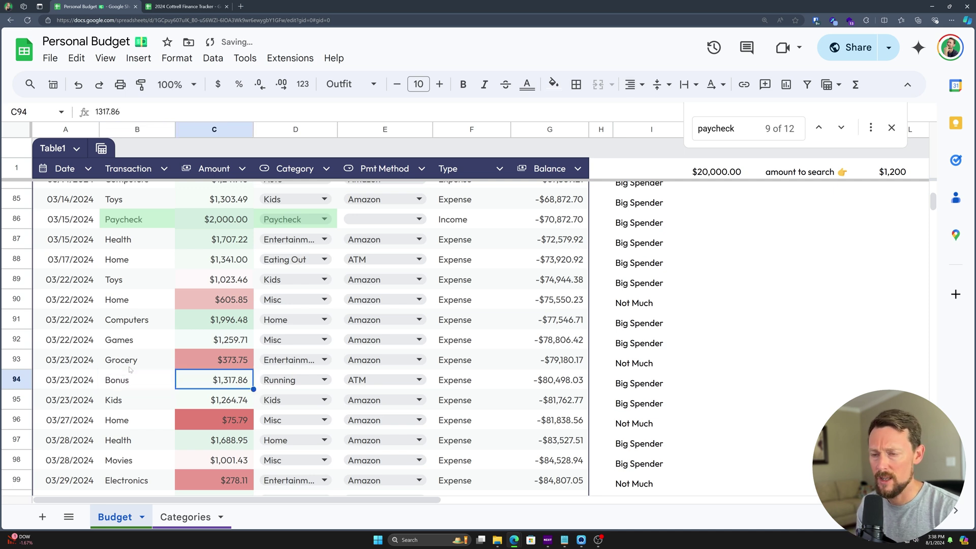
pyautogui.write('10')
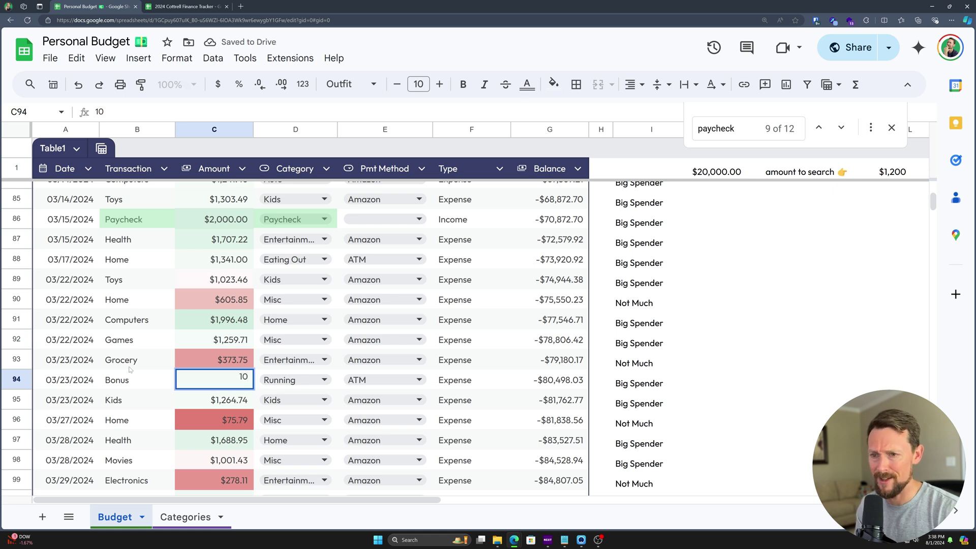
pyautogui.press('BackSpace')
pyautogui.press('BackSpace')
pyautogui.write('9800')
pyautogui.press('Return')
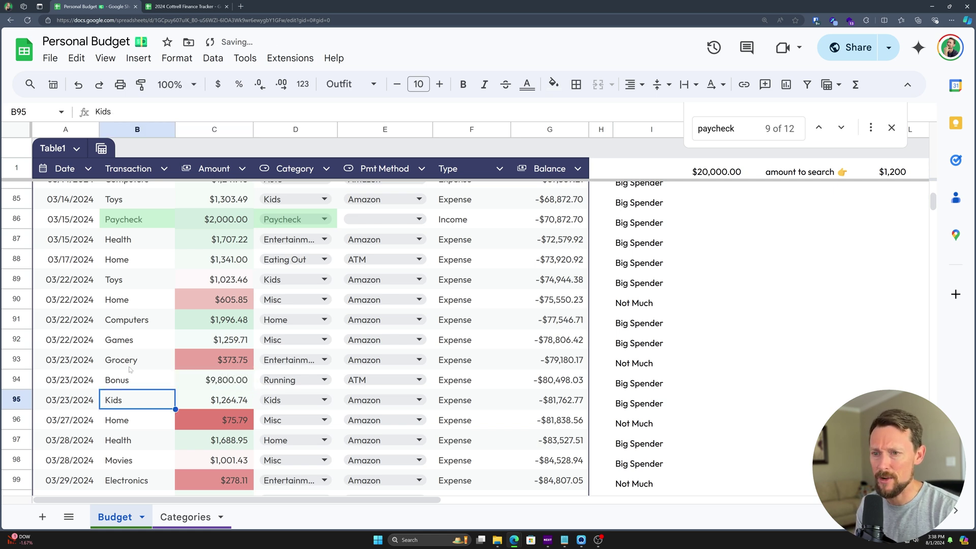
# Set row 94's category to Other Income and confirm its Type reads Income
pyautogui.press('Up')
pyautogui.press('Right')
pyautogui.press('Right')
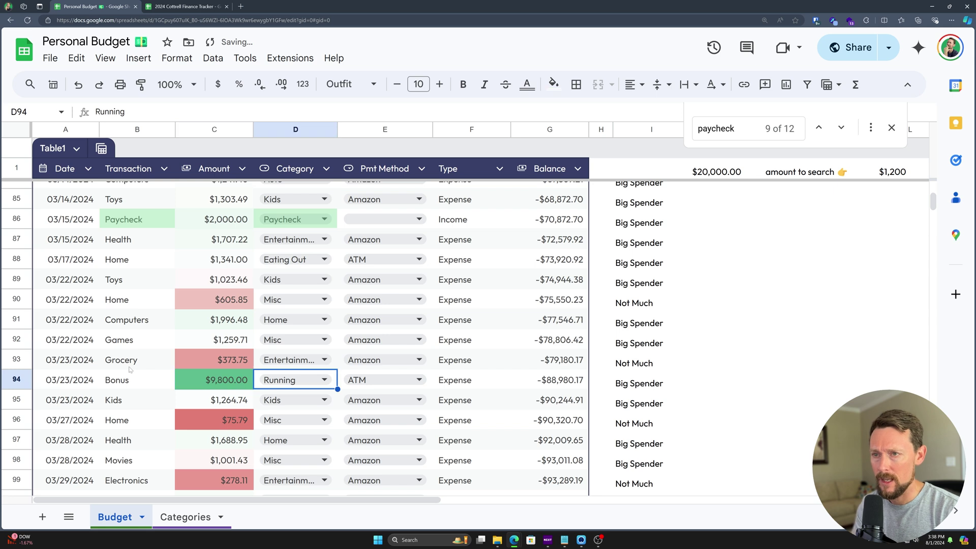
pyautogui.write('oth')
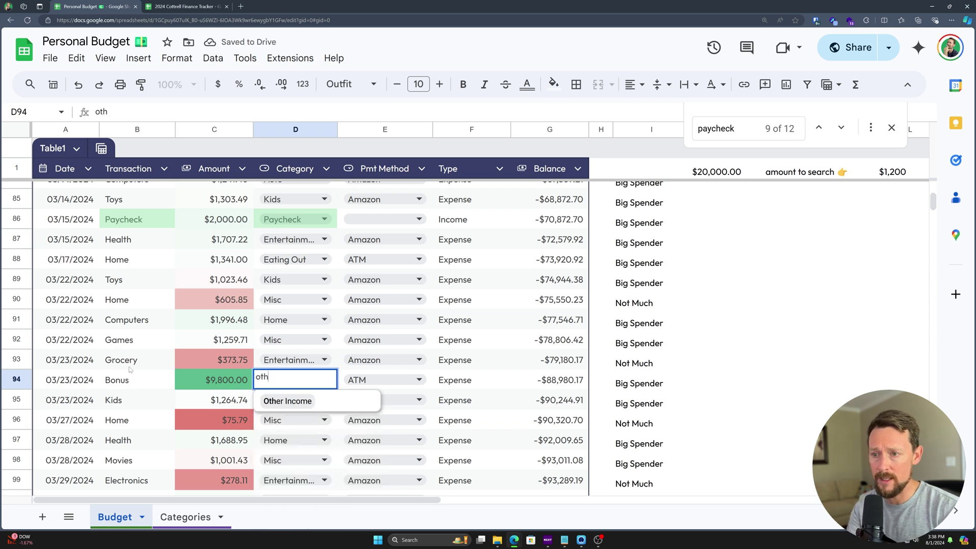
pyautogui.press('Return')
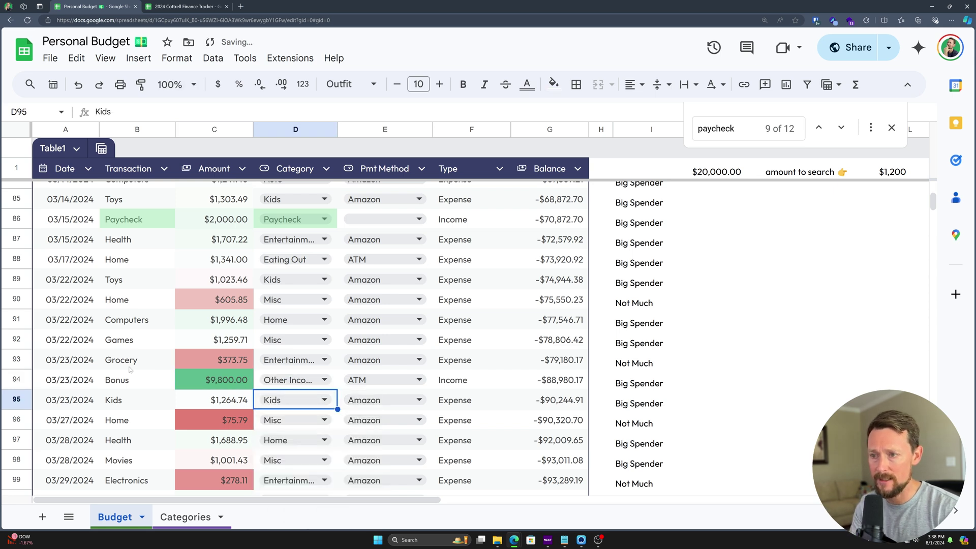
pyautogui.press('Up')
pyautogui.press('Right')
pyautogui.press('Right')
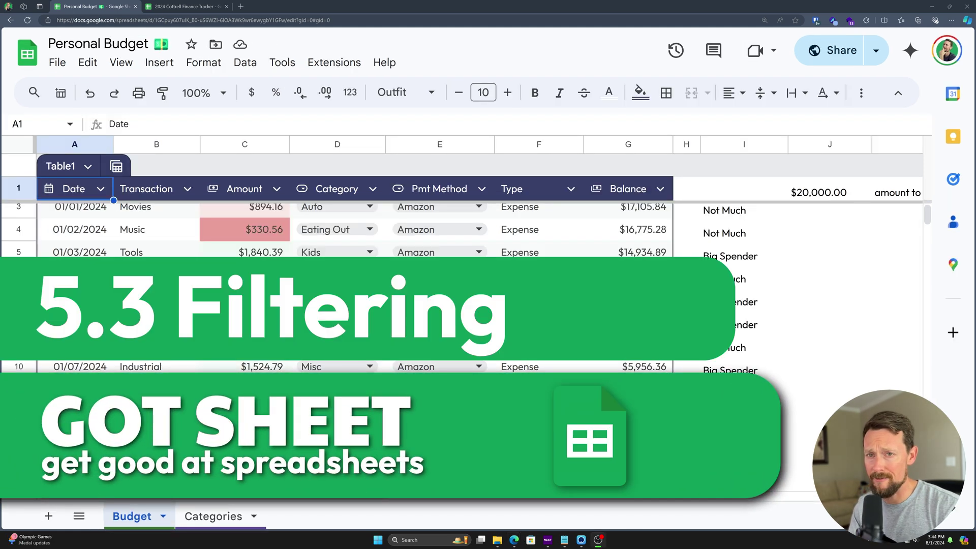
pyautogui.scroll(1, 356, 229)
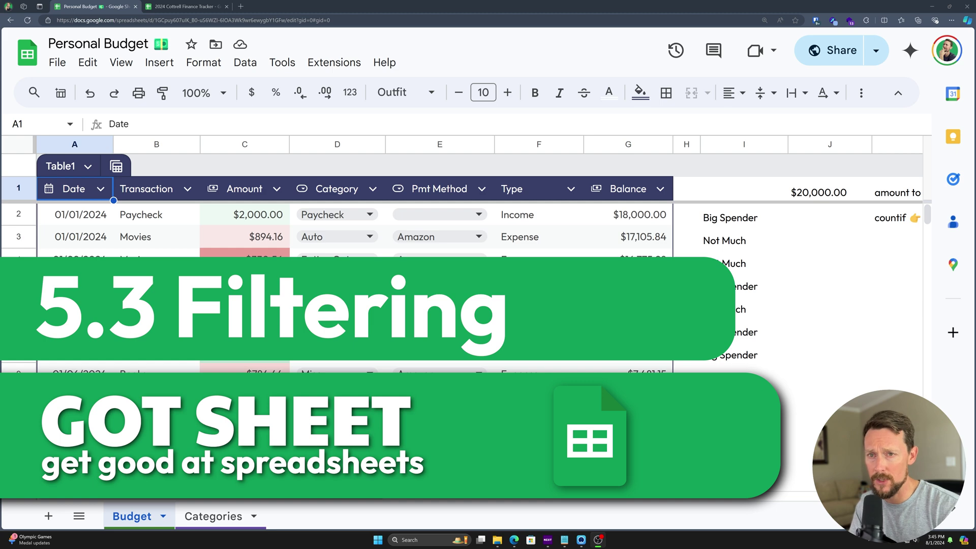
pyautogui.click(101, 190)
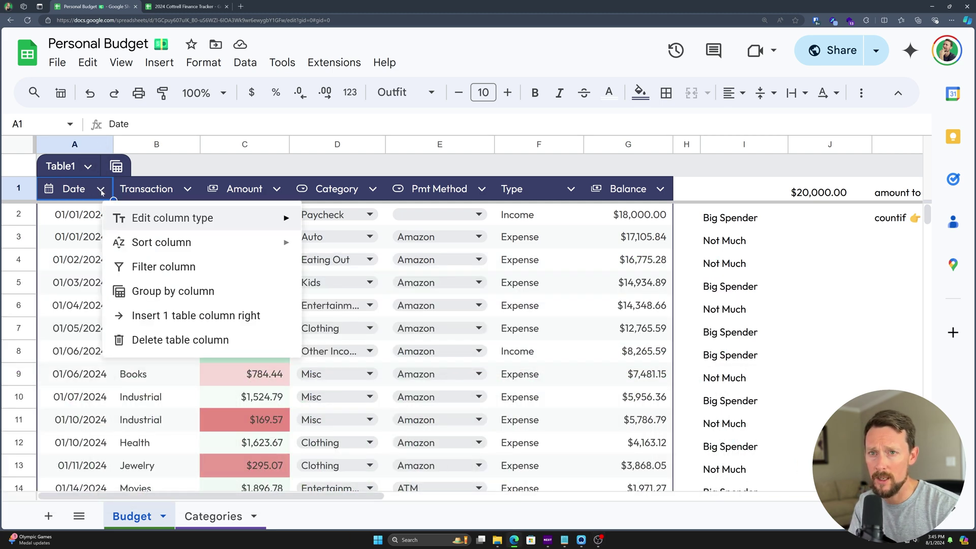
pyautogui.click(175, 265)
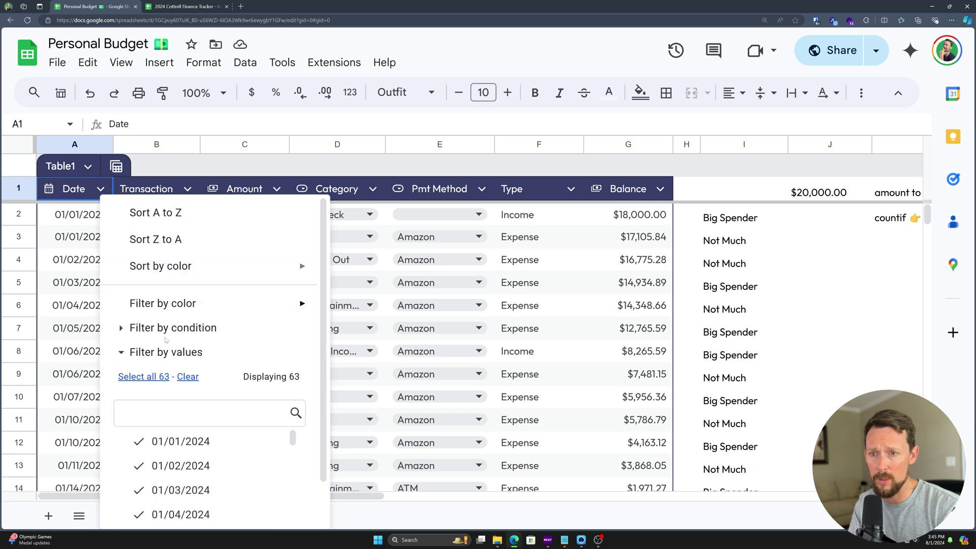
pyautogui.click(127, 291)
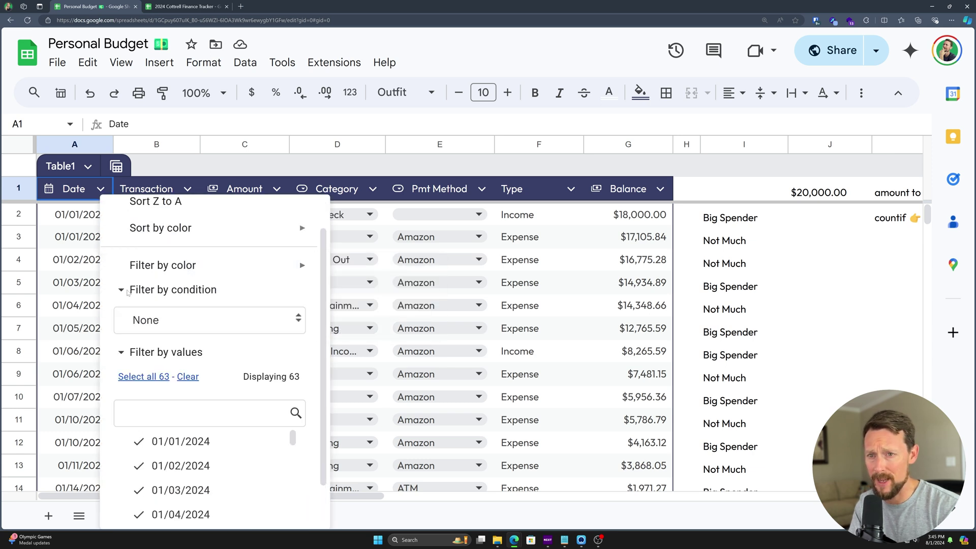
pyautogui.click(123, 291)
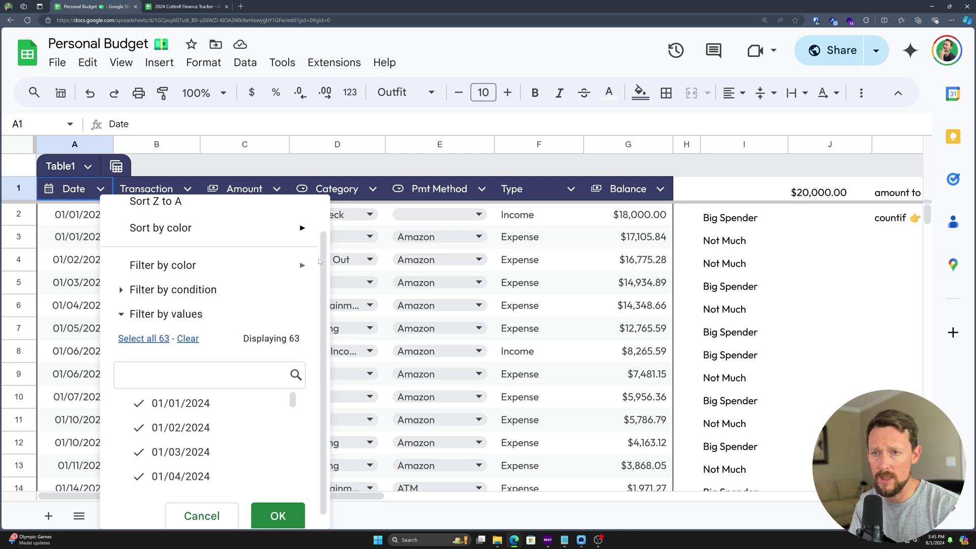
pyautogui.click(390, 377)
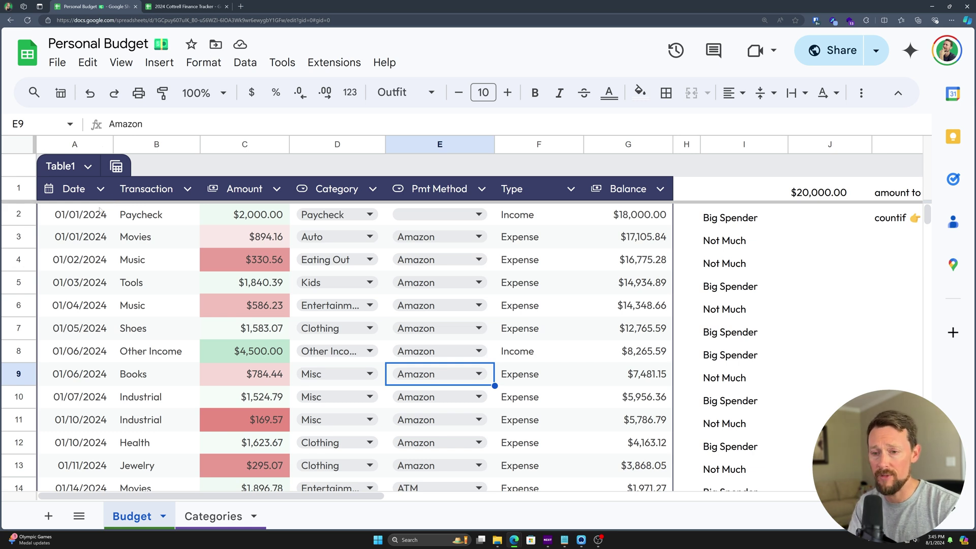
# Add a new sheet set entirely in the Outfit font with gridlines hidden
pyautogui.click(48, 516)
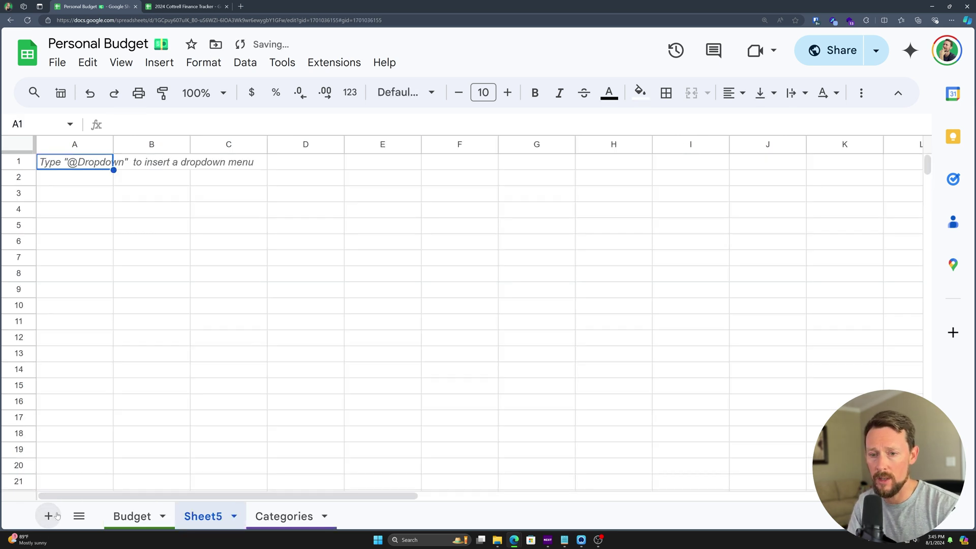
pyautogui.hotkey('ctrl', 'a')
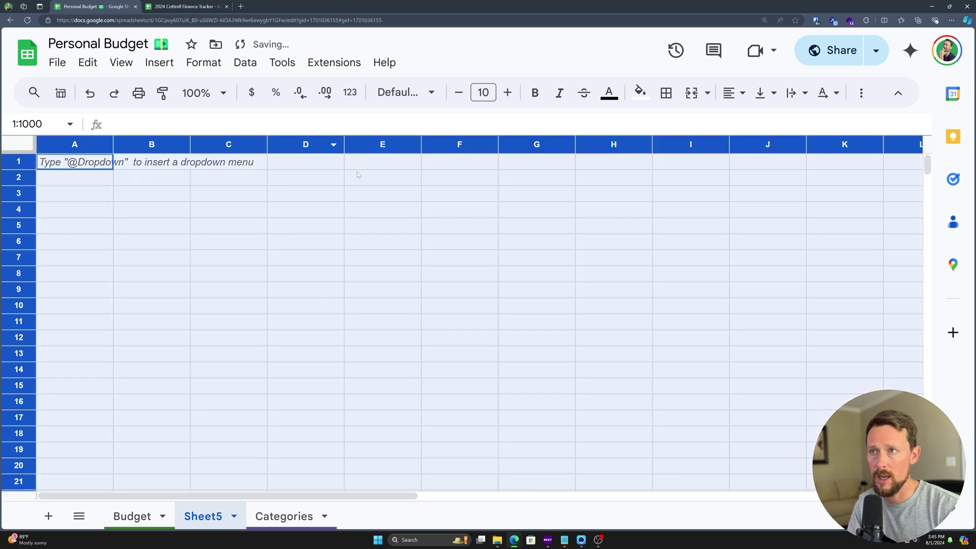
pyautogui.click(401, 92)
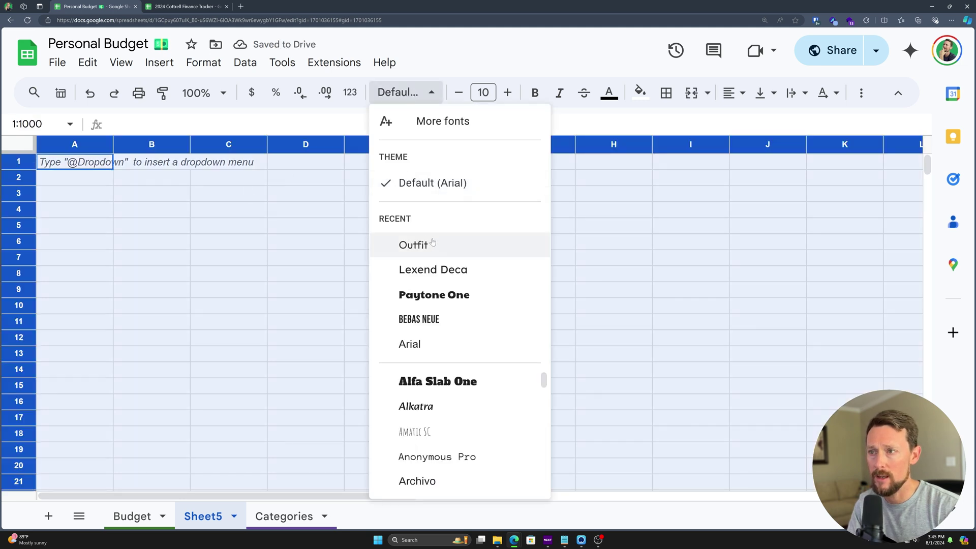
pyautogui.click(414, 248)
pyautogui.click(121, 62)
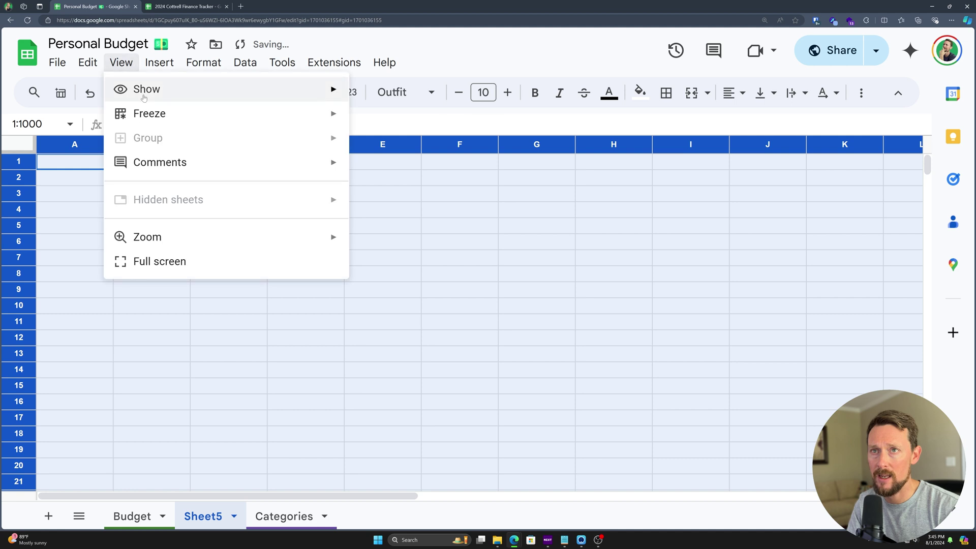
pyautogui.moveTo(144, 89)
pyautogui.click(401, 120)
pyautogui.hotkey('ctrl', '+')
pyautogui.hotkey('ctrl', '+')
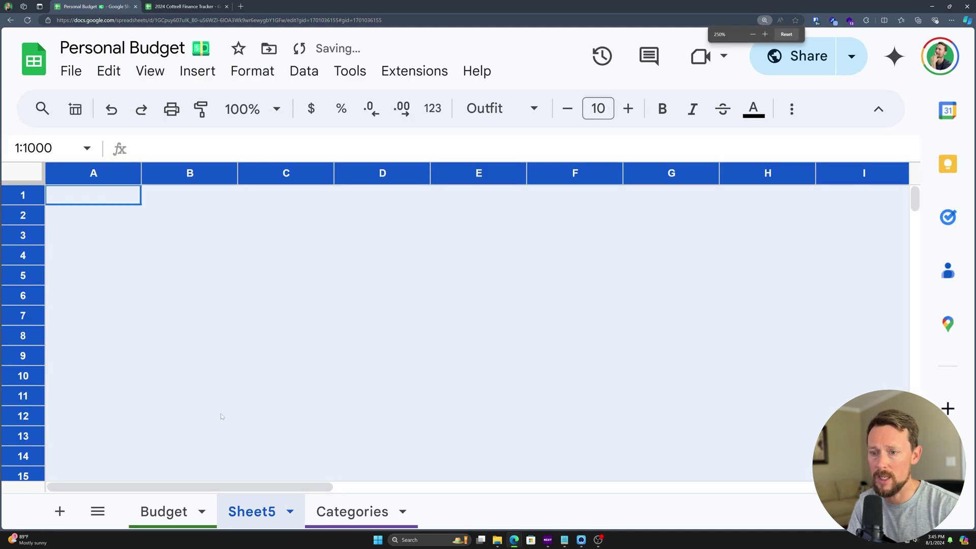
# Name the sheet Filter, move it after Categories and colour its tab orange
pyautogui.doubleClick(264, 514)
pyautogui.write('Filter')
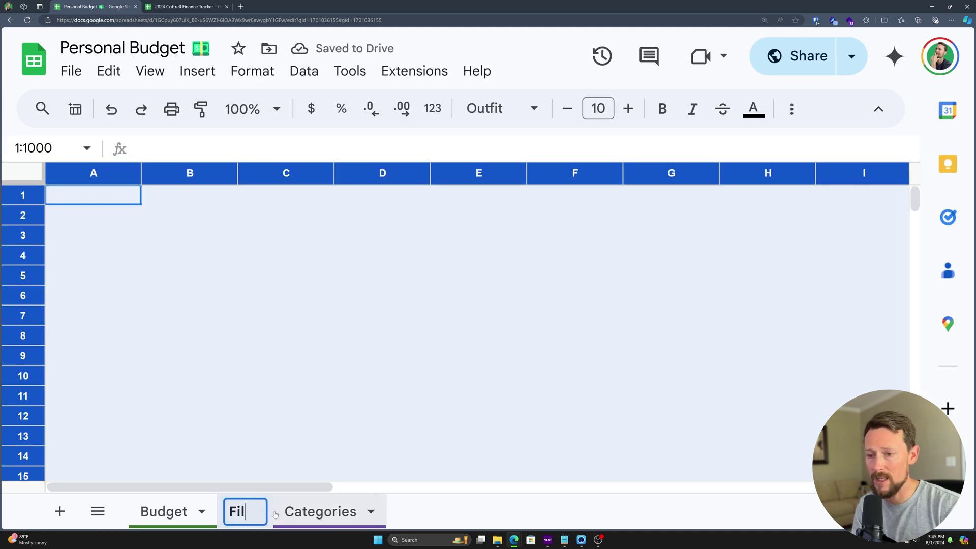
pyautogui.press('Return')
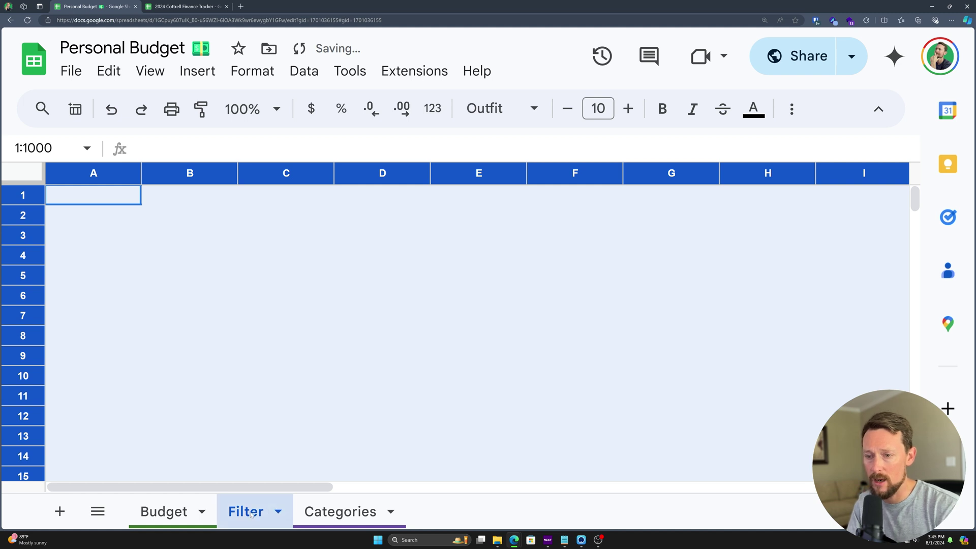
pyautogui.moveTo(251, 515); pyautogui.dragTo(397, 510)
pyautogui.rightClick(359, 512)
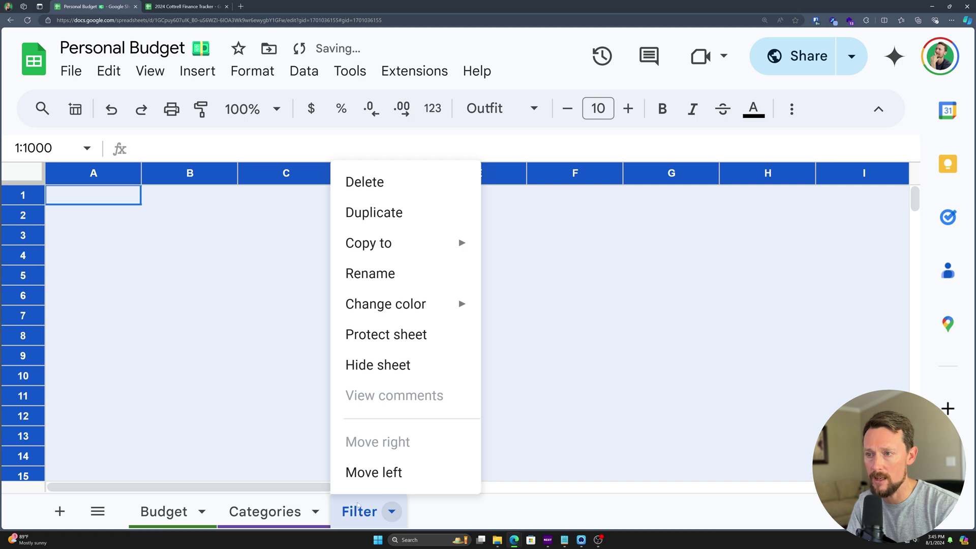
pyautogui.moveTo(386, 305)
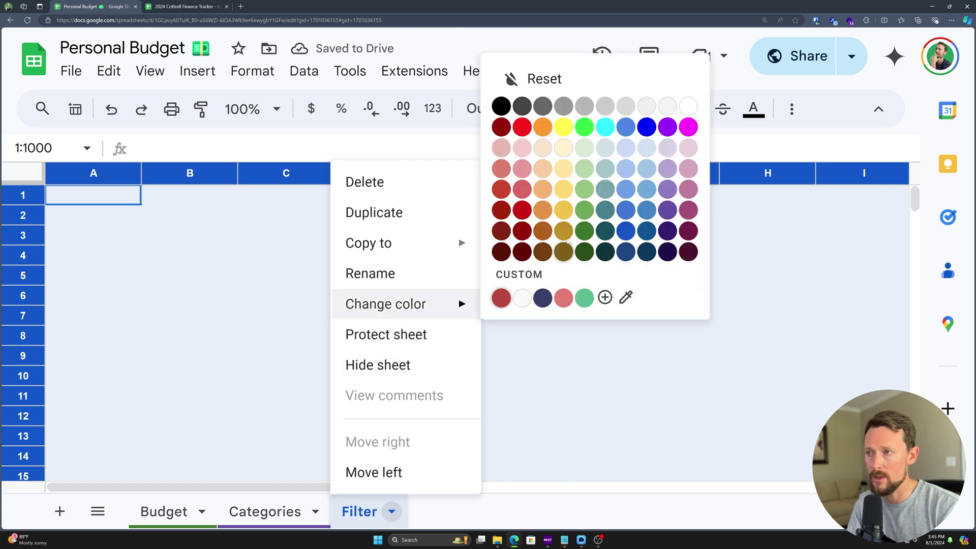
pyautogui.click(543, 210)
pyautogui.click(399, 414)
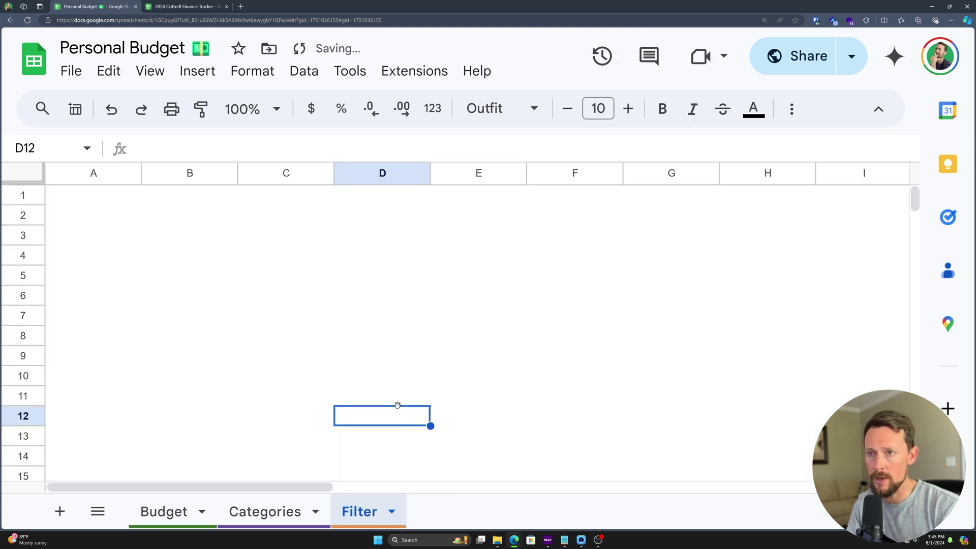
# Start a =FILTER formula in A2 of the Filter sheet, then abandon it
pyautogui.click(109, 220)
pyautogui.write('=filter')
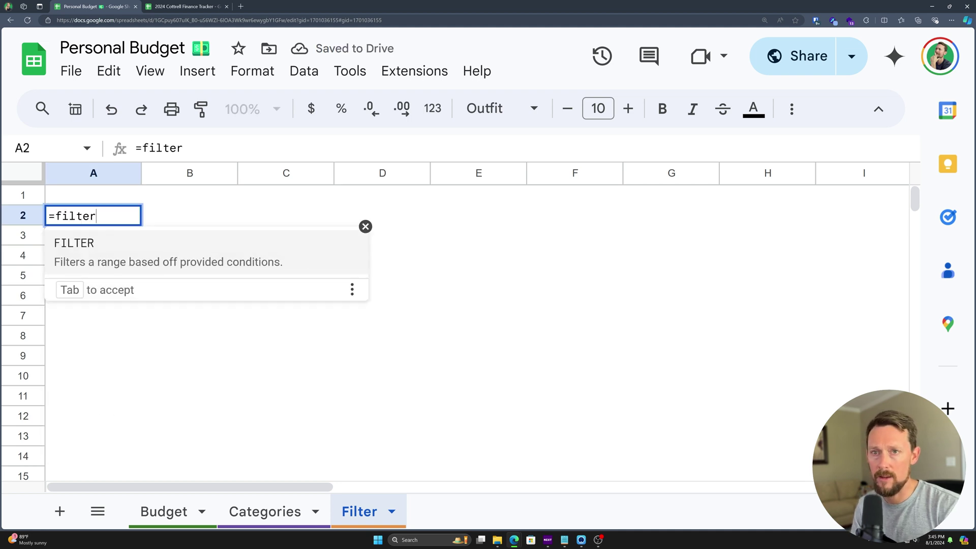
pyautogui.press('Tab')
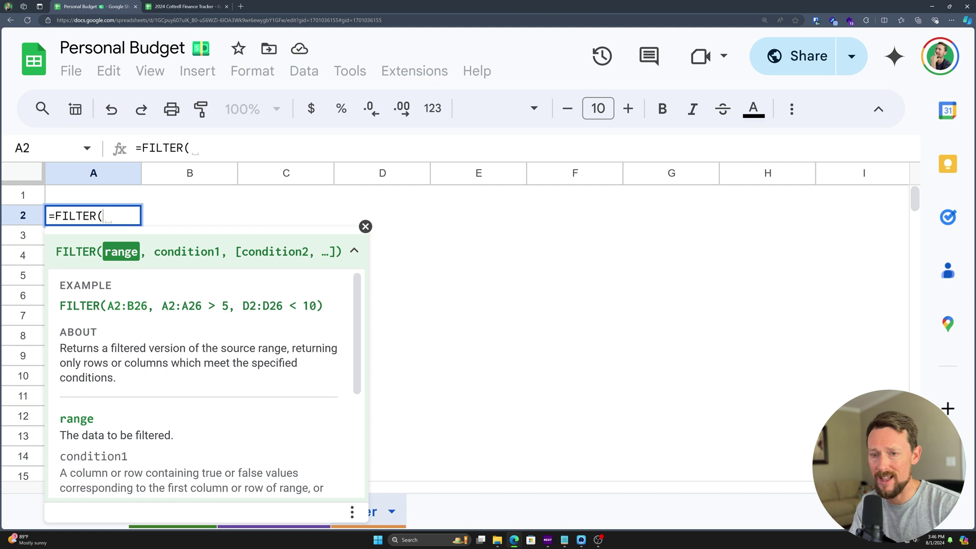
pyautogui.press('Escape')
# On the Budget sheet, change the table name Table1 to Budget
pyautogui.click(158, 508)
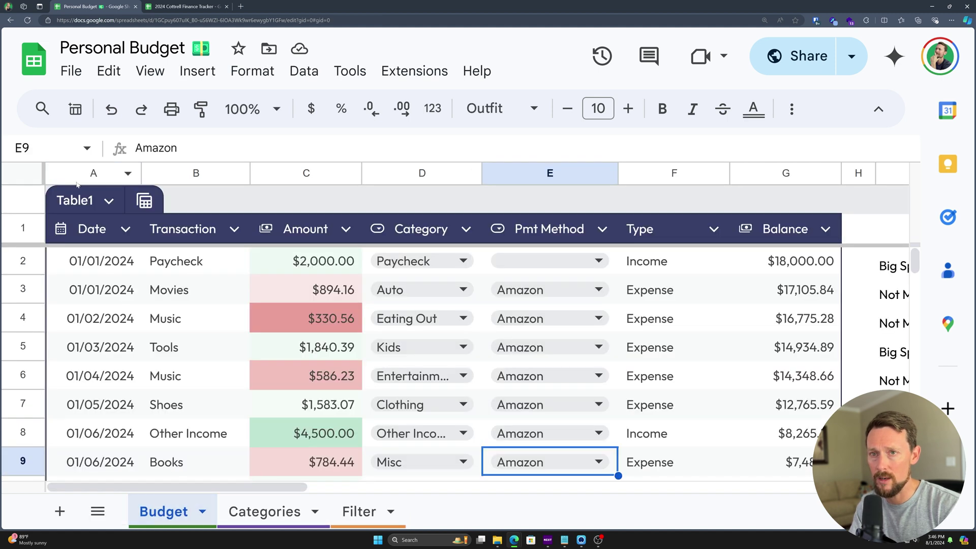
pyautogui.click(75, 200)
pyautogui.write('Budget')
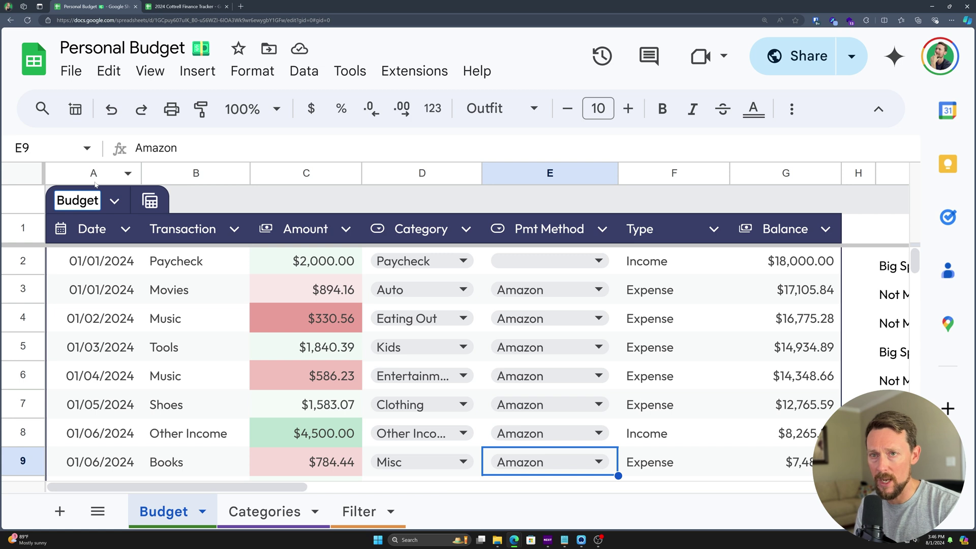
pyautogui.press('Return')
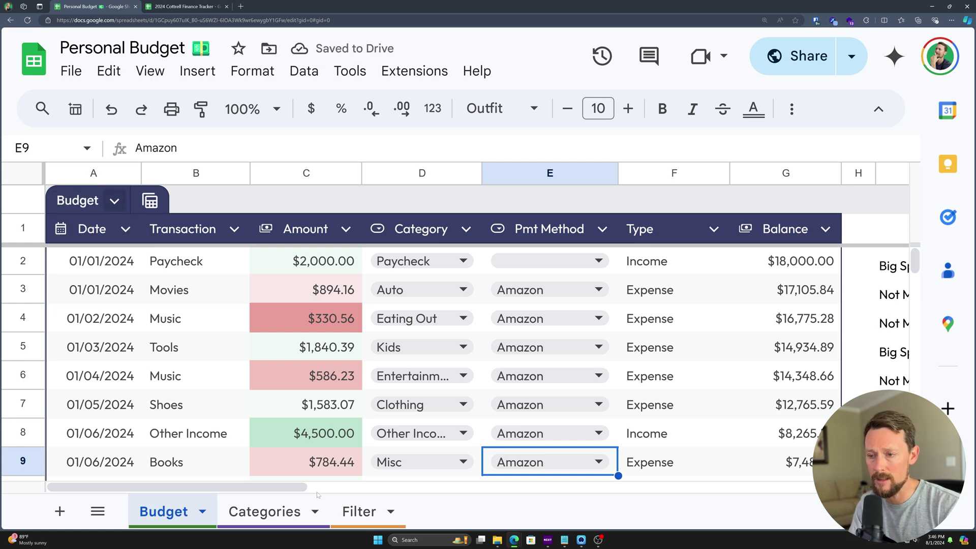
pyautogui.click(362, 499)
# Enter =FILTER(Budget,Budget[Category]=A1) in cell A2
pyautogui.write('=fitler')
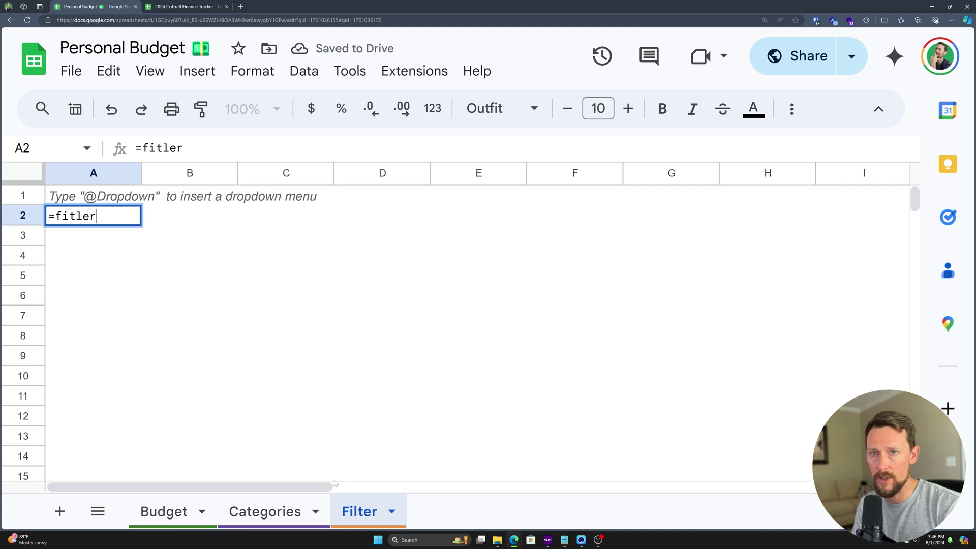
pyautogui.press('BackSpace')
pyautogui.press('BackSpace')
pyautogui.press('BackSpace')
pyautogui.press('BackSpace')
pyautogui.write('l')
pyautogui.press('Tab')
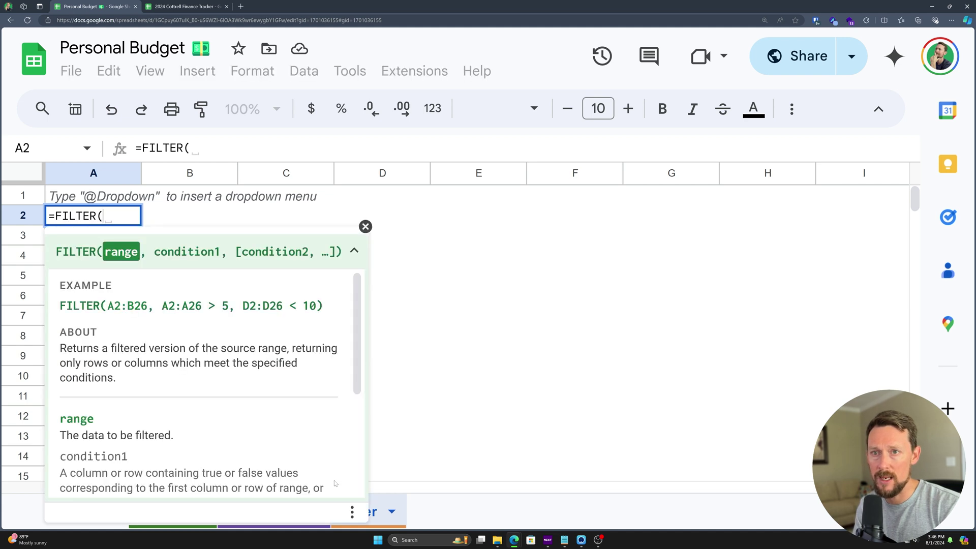
pyautogui.write('bud')
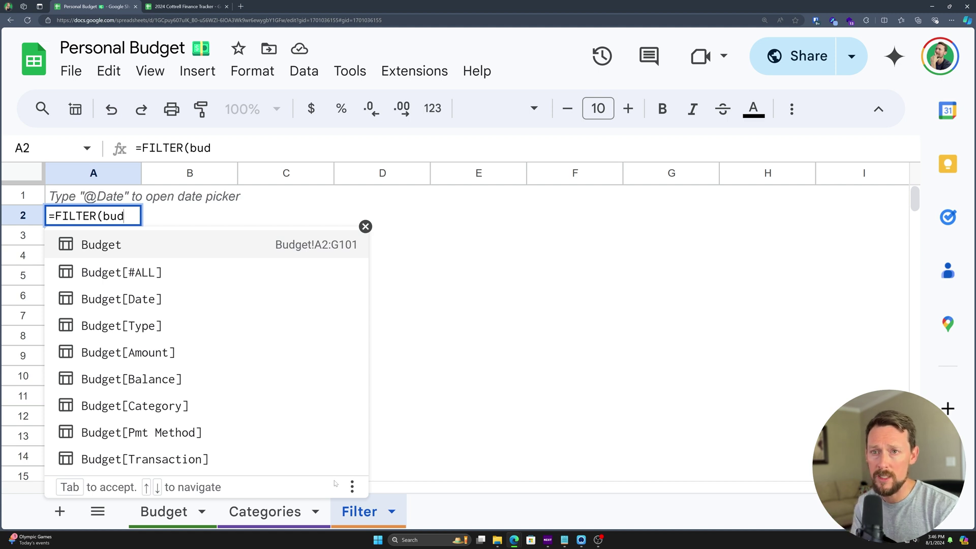
pyautogui.press('Tab')
pyautogui.write(', ')
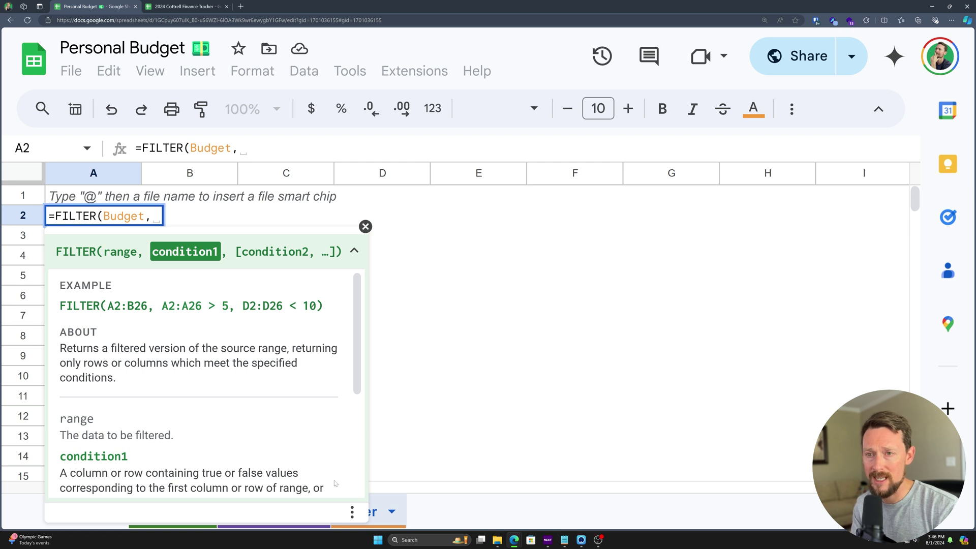
pyautogui.write('budg')
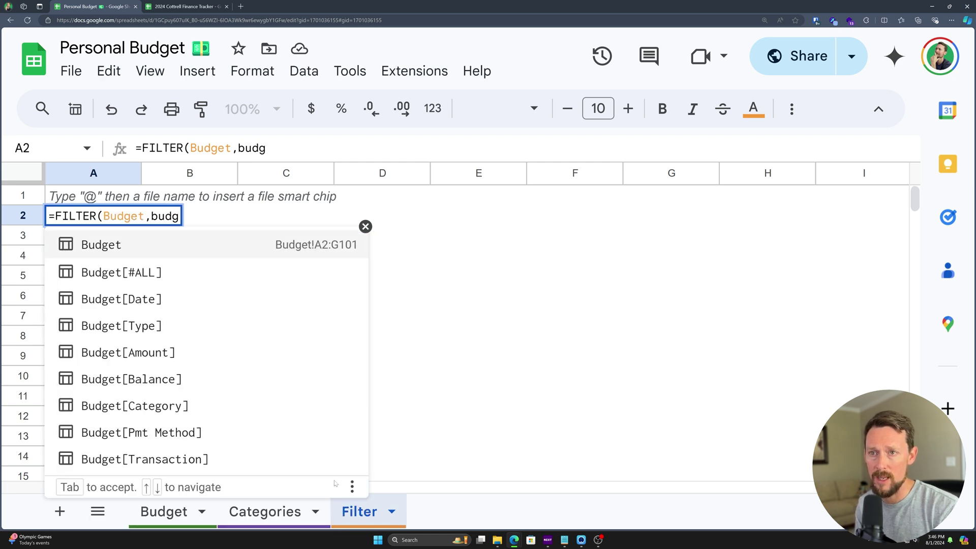
pyautogui.press('Down')
pyautogui.press('Down')
pyautogui.press('Down')
pyautogui.press('Down')
pyautogui.press('Down')
pyautogui.press('Down')
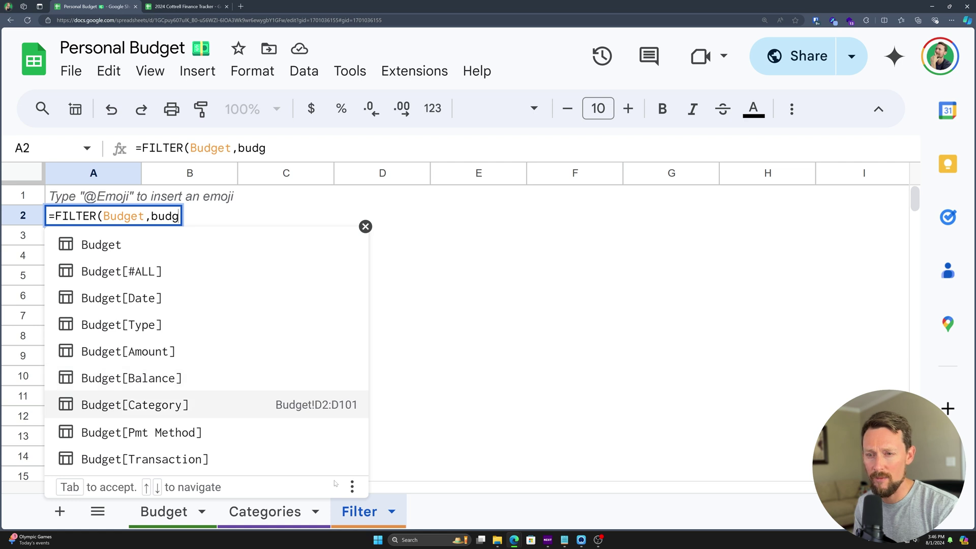
pyautogui.press('Tab')
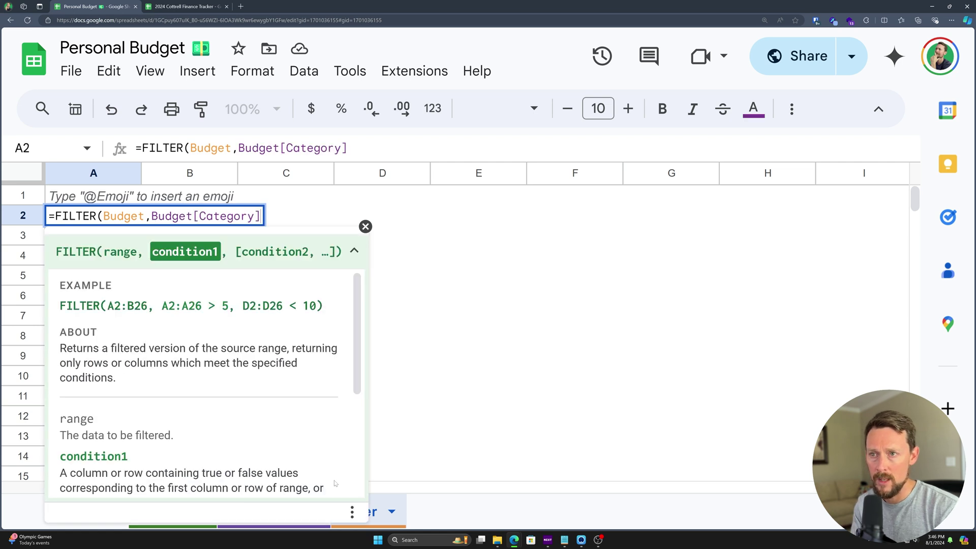
pyautogui.write('=A')
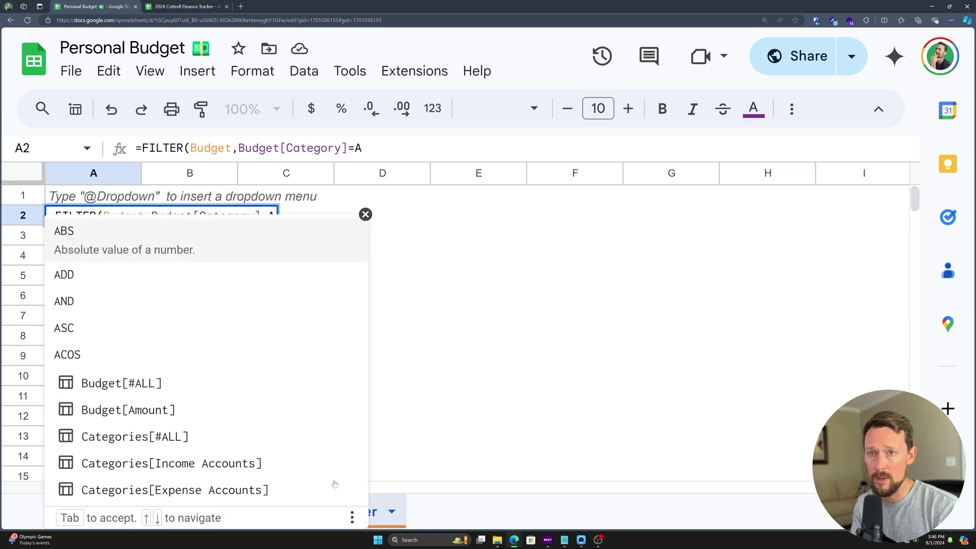
pyautogui.write('1)')
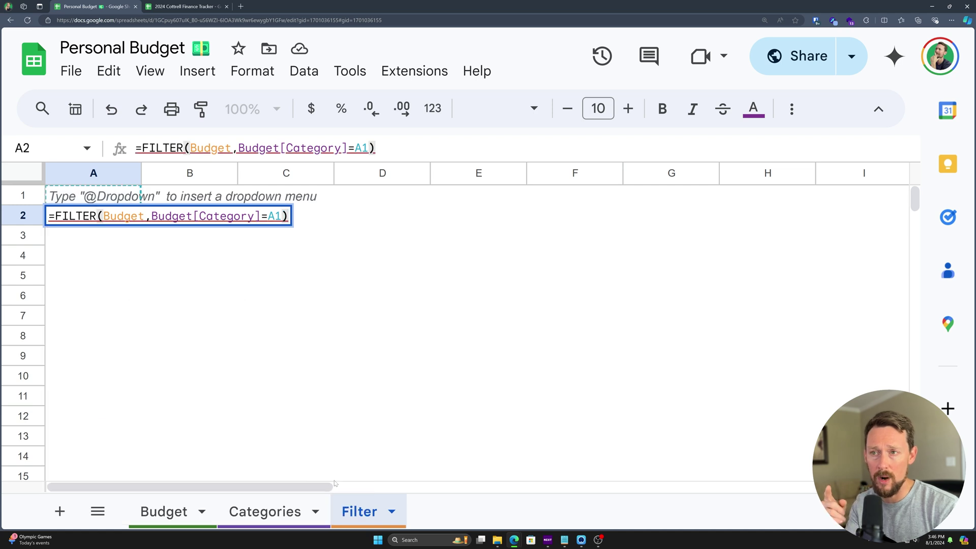
pyautogui.press('Return')
# Type Auto into A1 as the category to filter by
pyautogui.press('Up')
pyautogui.press('Up')
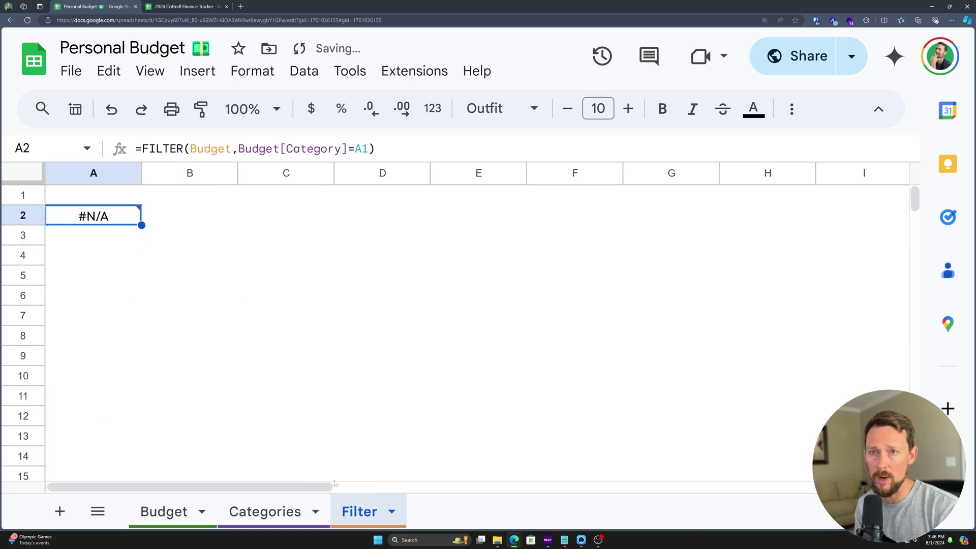
pyautogui.write('Auto')
pyautogui.press('Return')
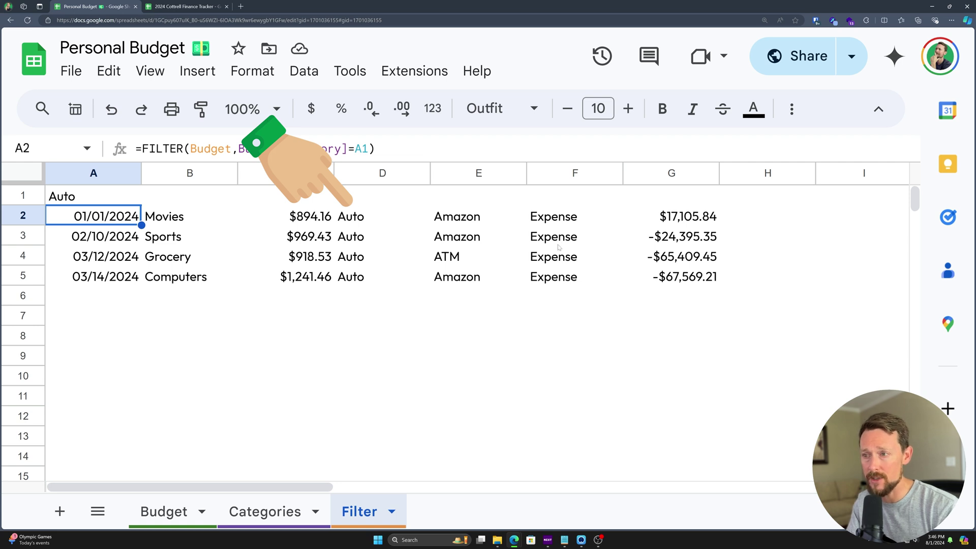
pyautogui.click(165, 511)
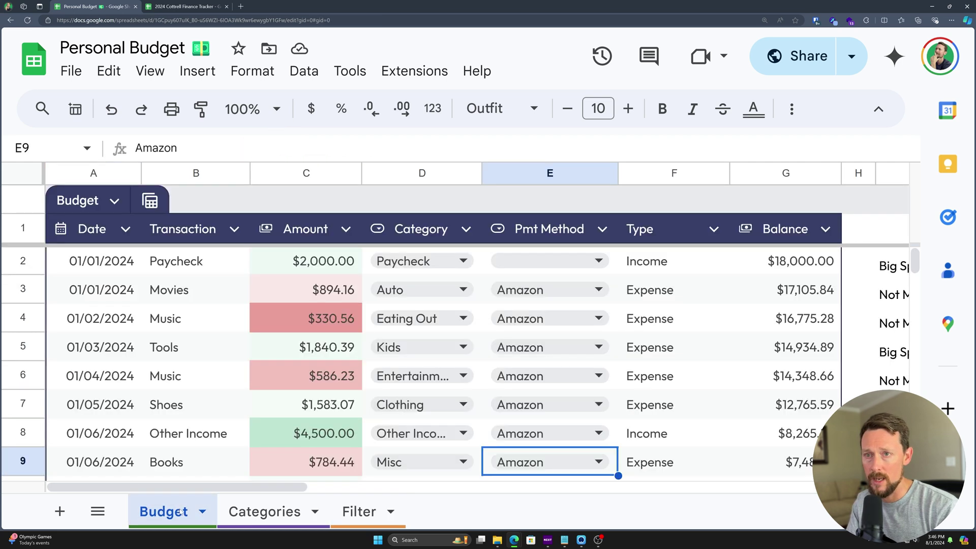
pyautogui.moveTo(92, 229); pyautogui.dragTo(764, 235)
pyautogui.hotkey('ctrl', 'c')
pyautogui.click(359, 511)
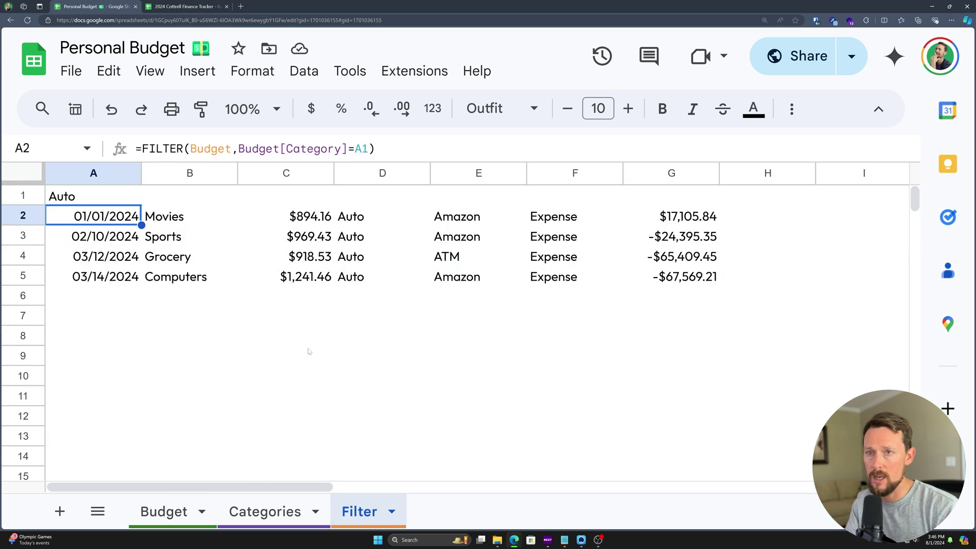
# Insert a row above the results and paste the Date-to-Balance headers in bold
pyautogui.rightClick(23, 215)
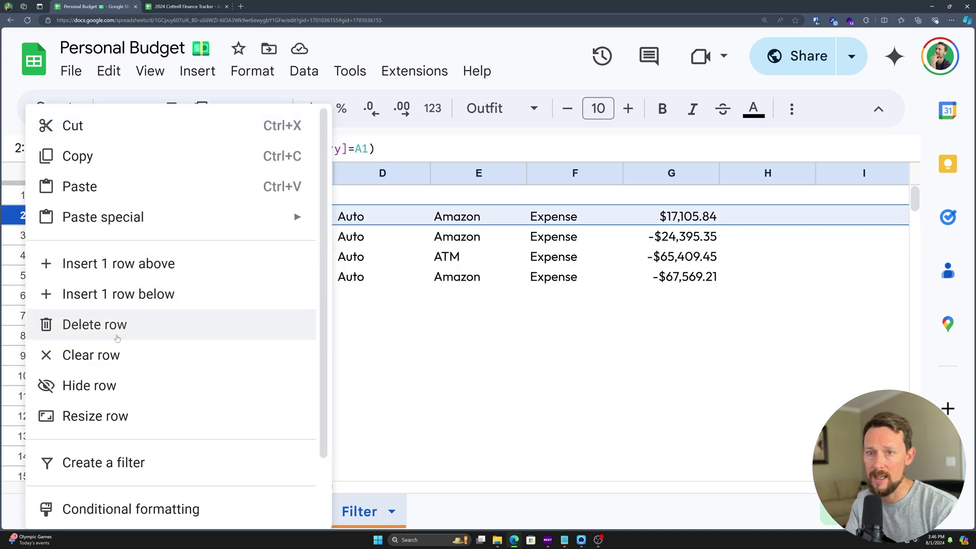
pyautogui.click(138, 277)
pyautogui.click(97, 221)
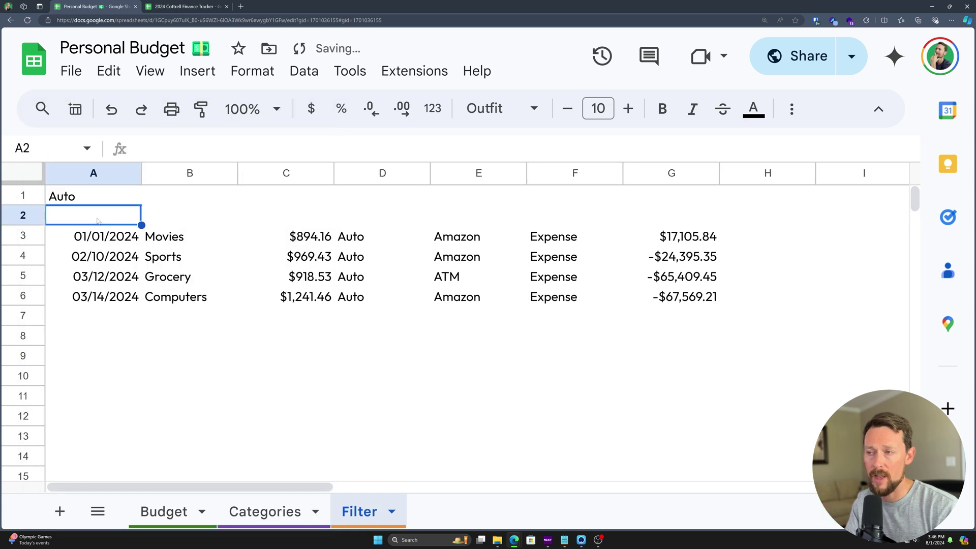
pyautogui.hotkey('ctrl', 'v')
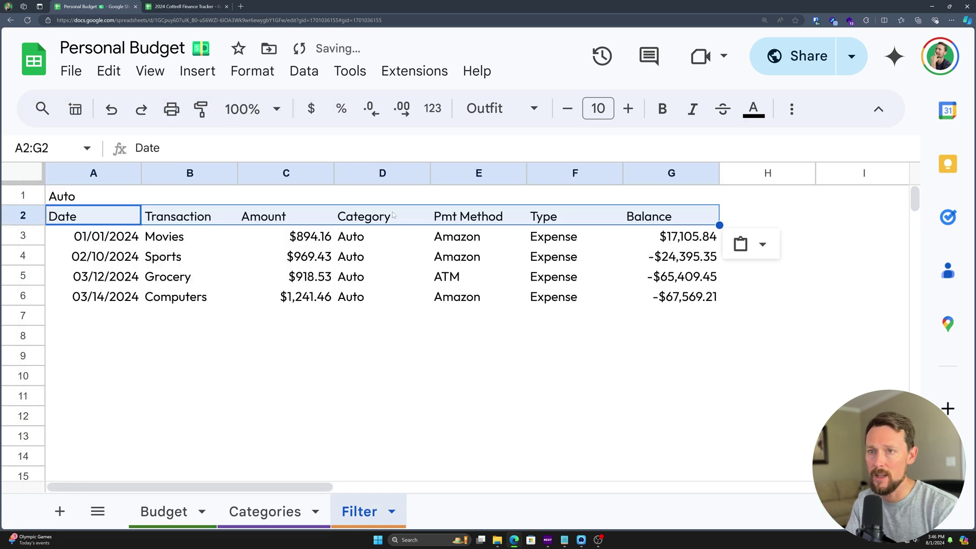
pyautogui.hotkey('ctrl', 'b')
pyautogui.click(332, 284)
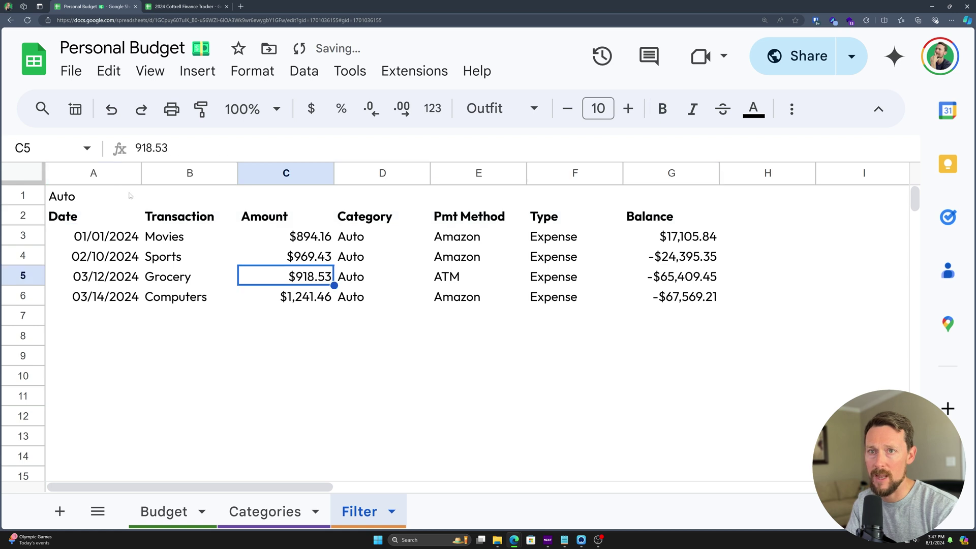
# Move Auto into B1 and label A1 'Filter by:' in the Outfit font
pyautogui.click(105, 197)
pyautogui.hotkey('ctrl', 'c')
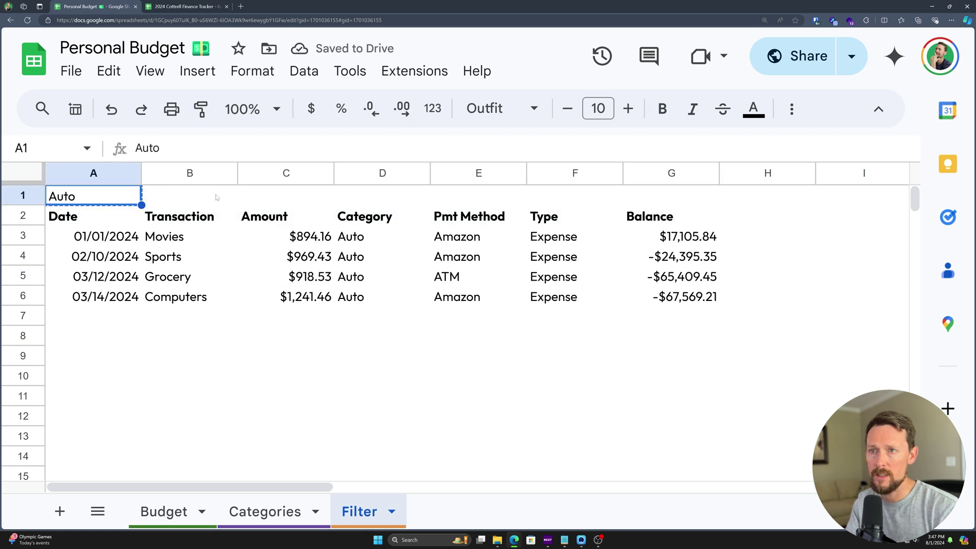
pyautogui.click(218, 196)
pyautogui.hotkey('ctrl', 'v')
pyautogui.click(109, 197)
pyautogui.write('Filter by:')
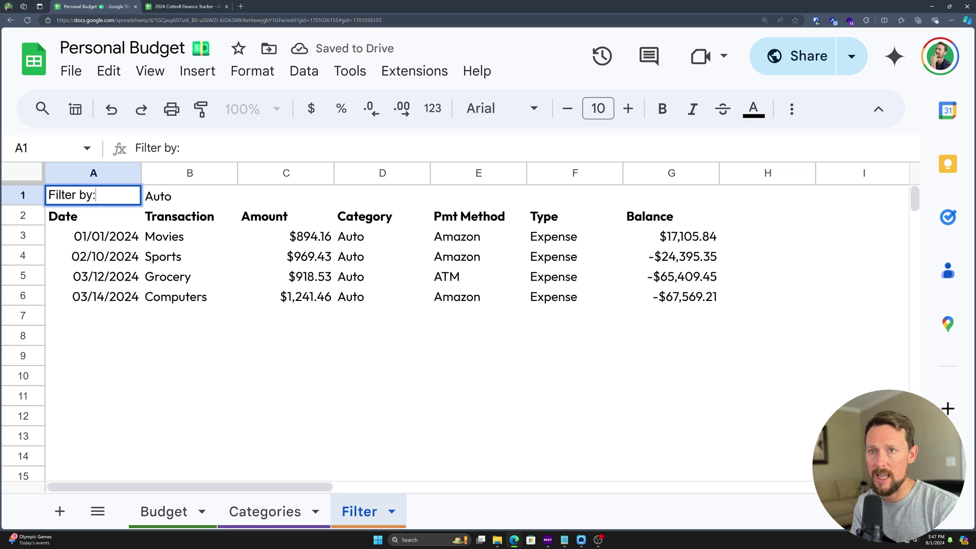
pyautogui.press('Return')
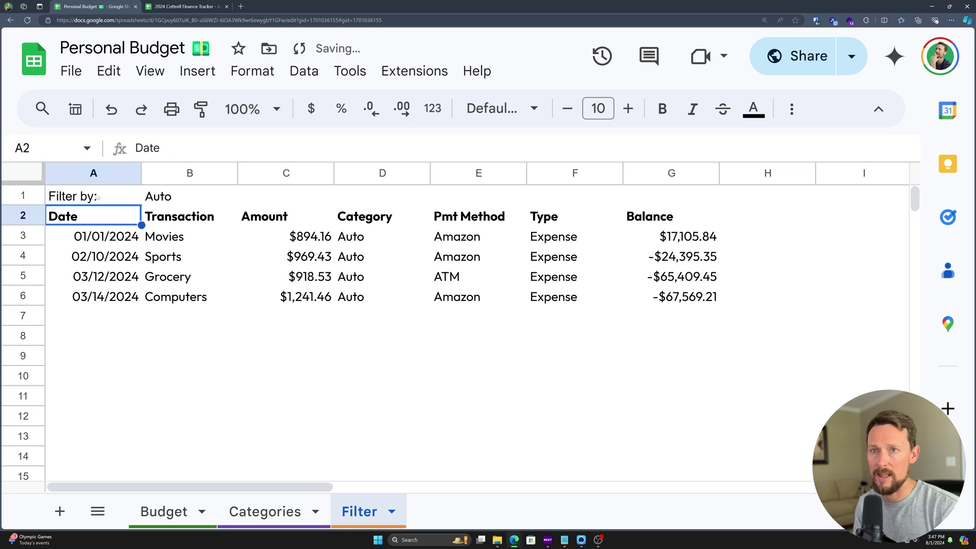
pyautogui.click(97, 198)
pyautogui.click(500, 109)
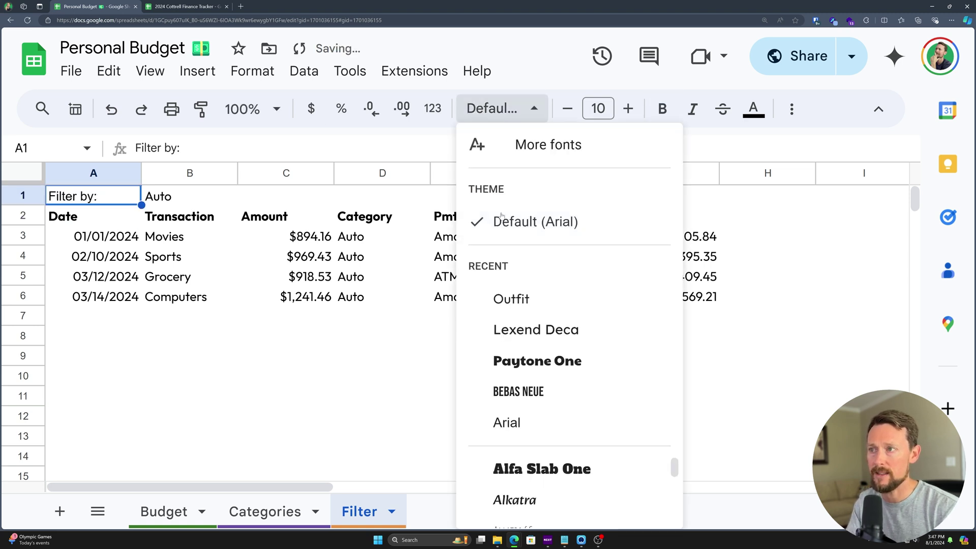
pyautogui.click(497, 299)
pyautogui.click(295, 296)
# Change the B1 criterion to Misc
pyautogui.click(180, 201)
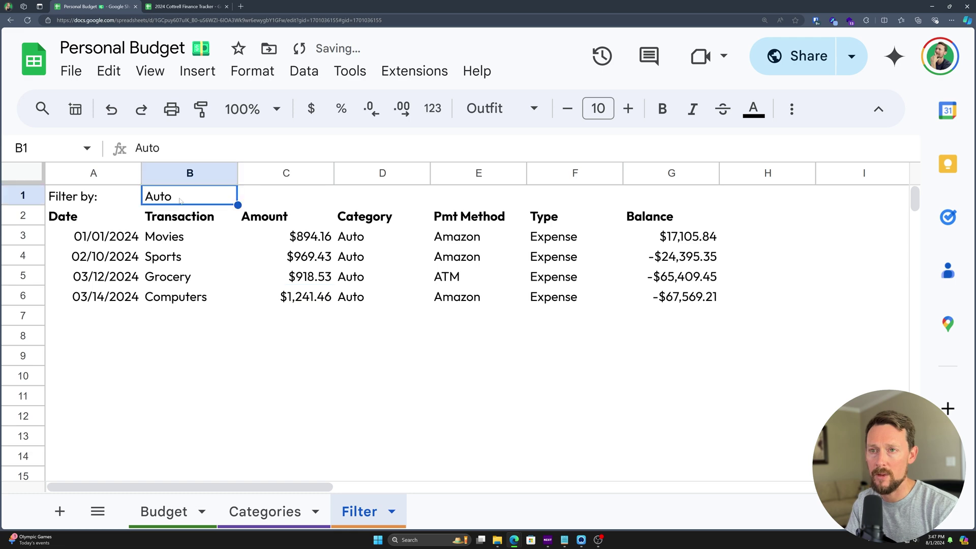
pyautogui.write('Misc')
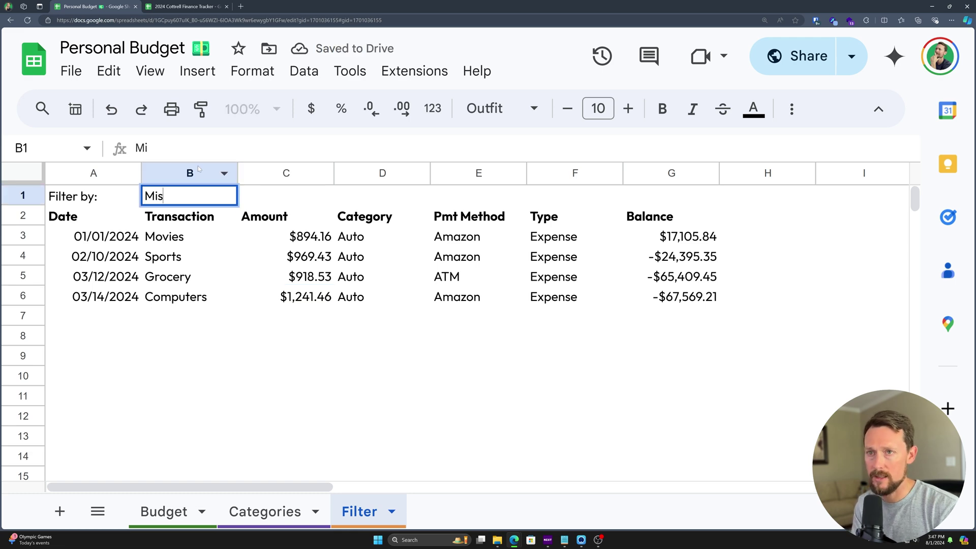
pyautogui.press('Return')
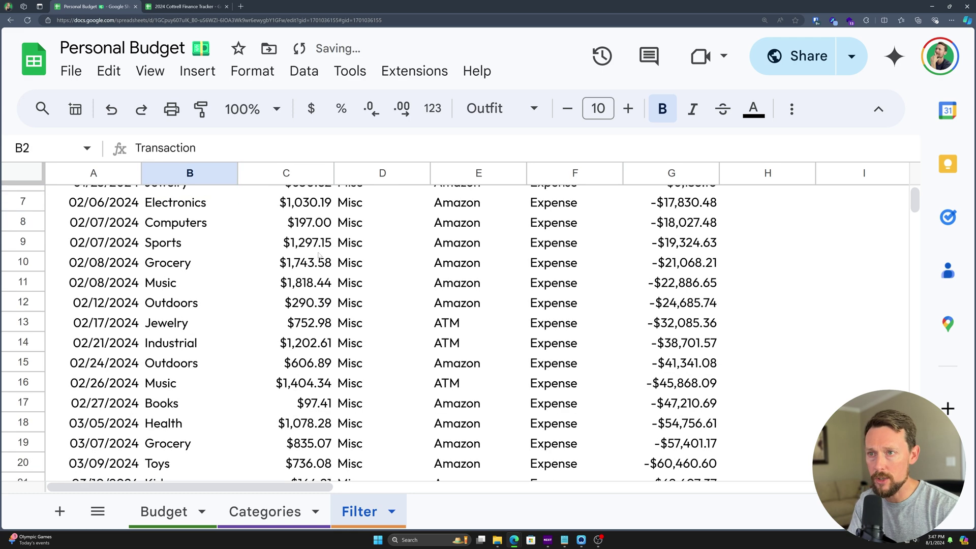
# Freeze the label and header rows above the filter results
pyautogui.scroll(-3, 318, 255)
pyautogui.scroll(5, 305, 254)
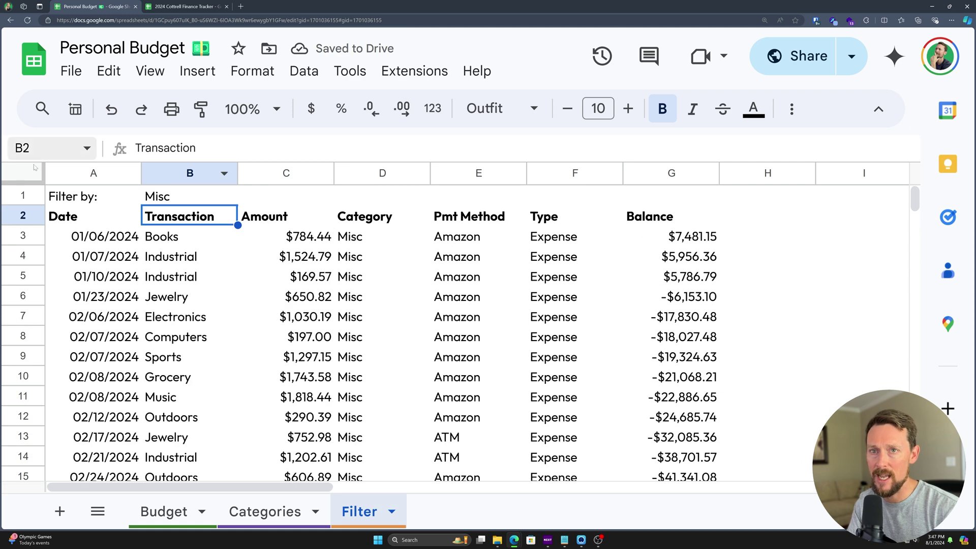
pyautogui.moveTo(35, 183); pyautogui.dragTo(31, 224)
pyautogui.scroll(-3, 236, 277)
pyautogui.scroll(1, 236, 277)
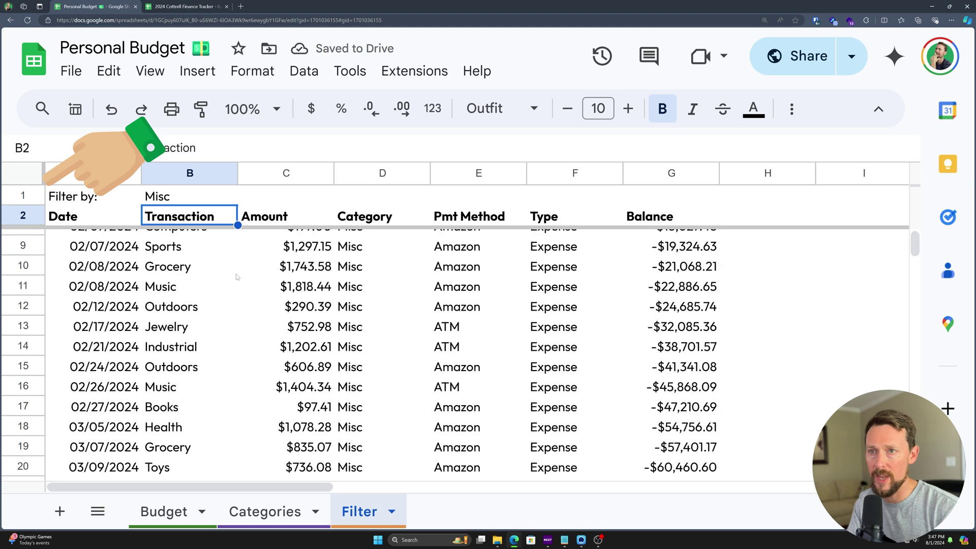
pyautogui.scroll(2, 237, 277)
pyautogui.click(157, 202)
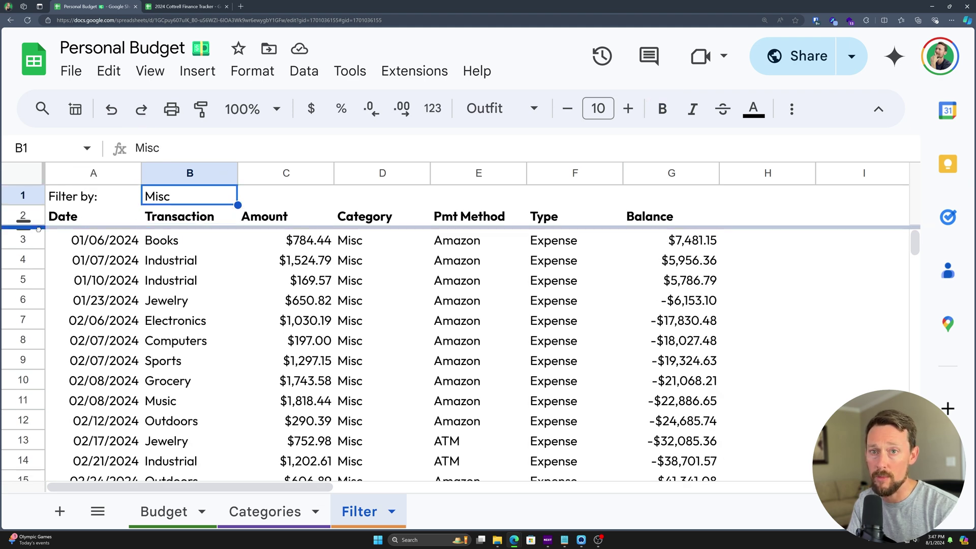
pyautogui.moveTo(23, 227); pyautogui.dragTo(115, 225)
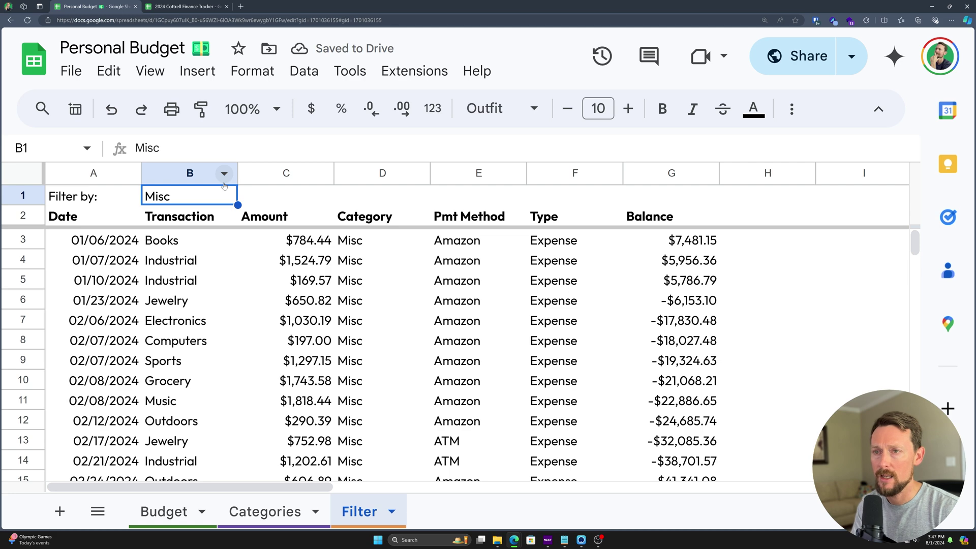
# Switch the B1 filter term to Paycheck, then to Other Income
pyautogui.write('Paycheck')
pyautogui.press('Return')
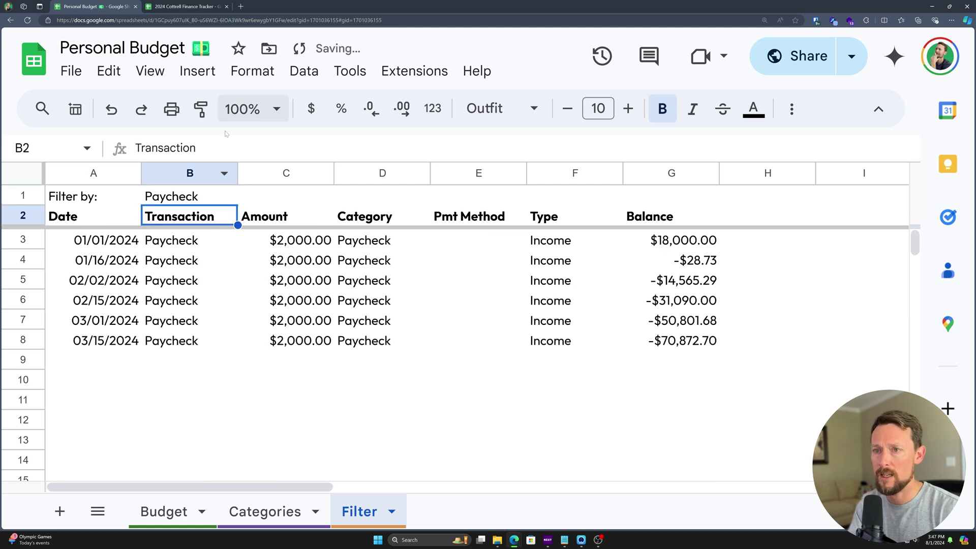
pyautogui.click(228, 200)
pyautogui.write('Other')
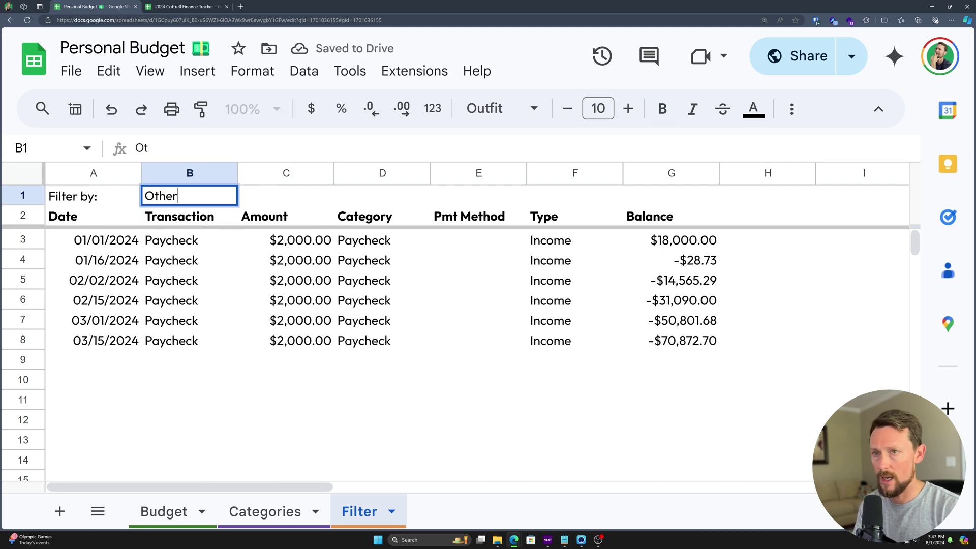
pyautogui.write(' Income')
pyautogui.press('Return')
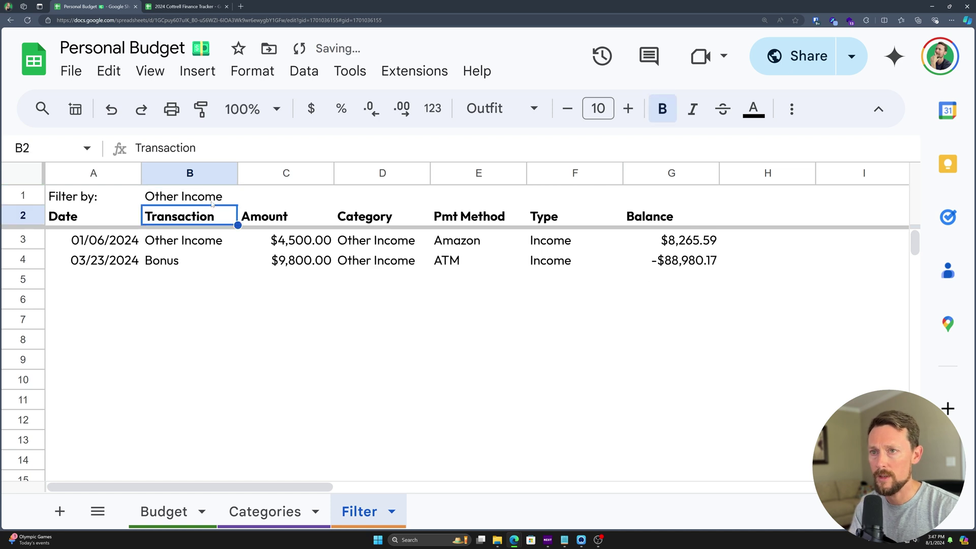
pyautogui.click(211, 203)
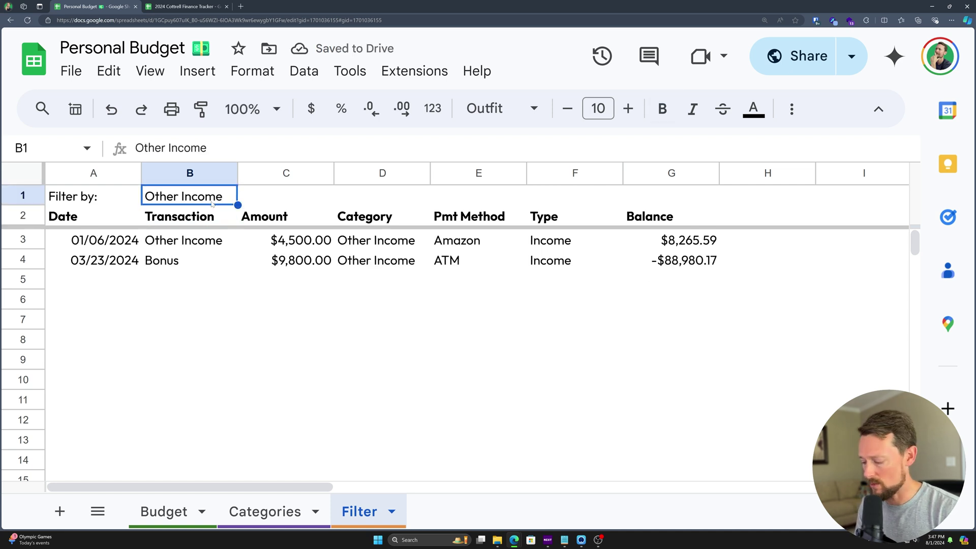
pyautogui.write('@drop')
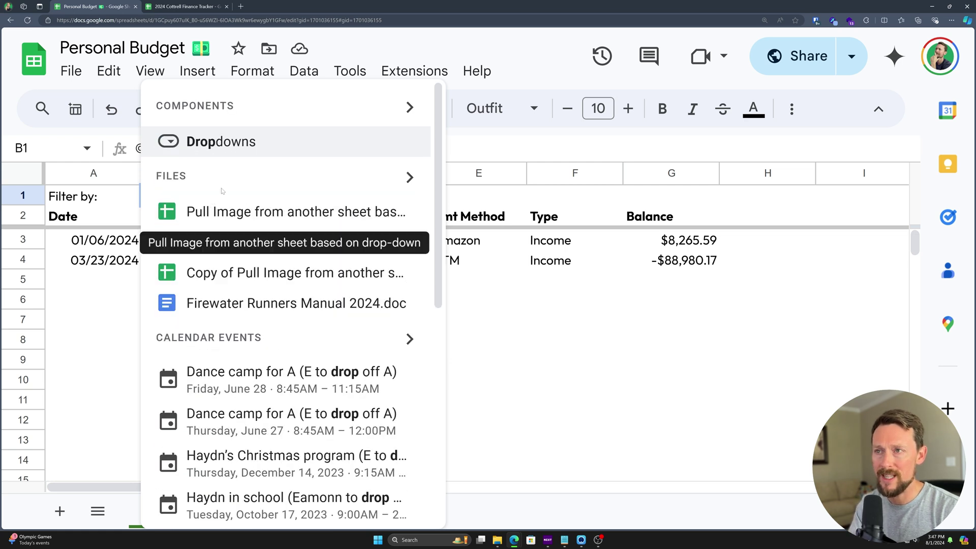
pyautogui.press('Escape')
pyautogui.press('BackSpace')
pyautogui.press('BackSpace')
pyautogui.press('BackSpace')
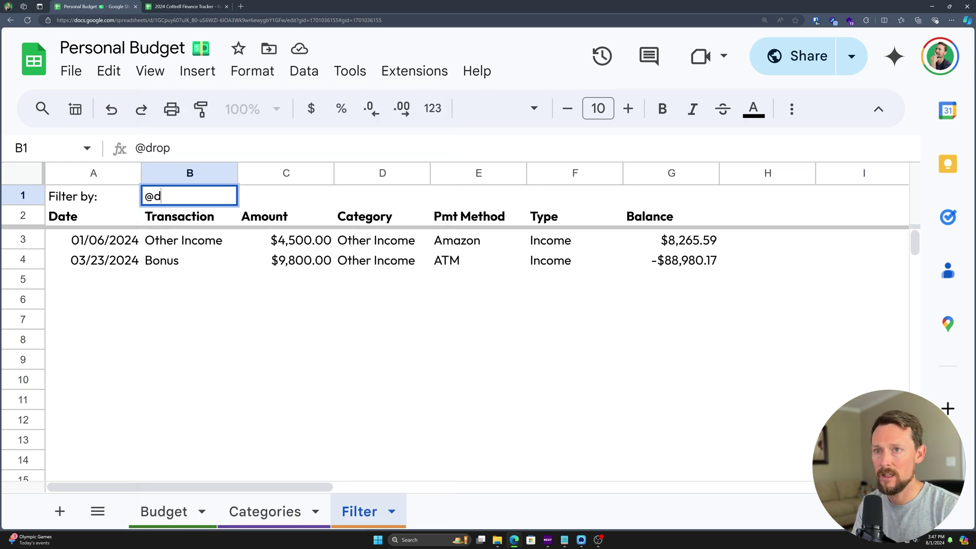
pyautogui.write('r')
pyautogui.press('Escape')
pyautogui.write('@dr')
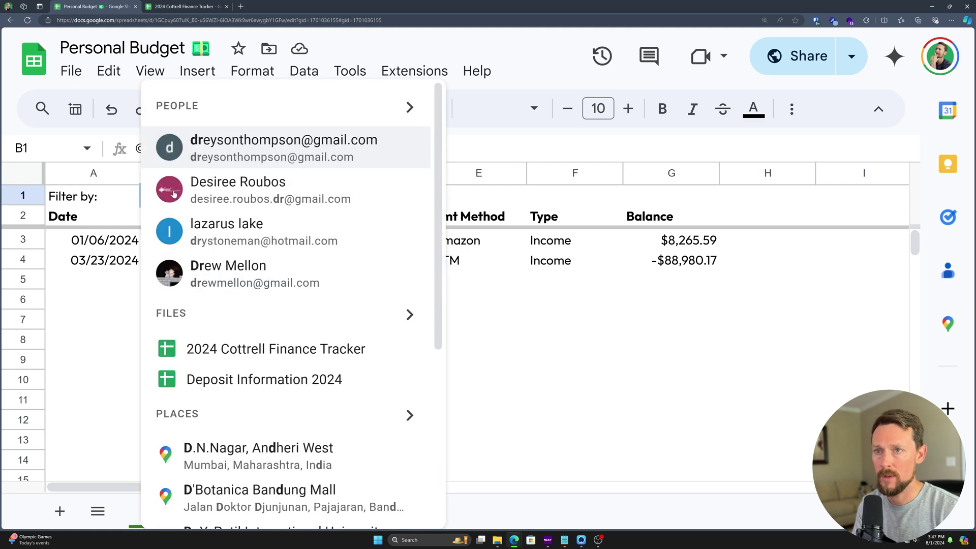
pyautogui.write('opd')
pyautogui.press('Return')
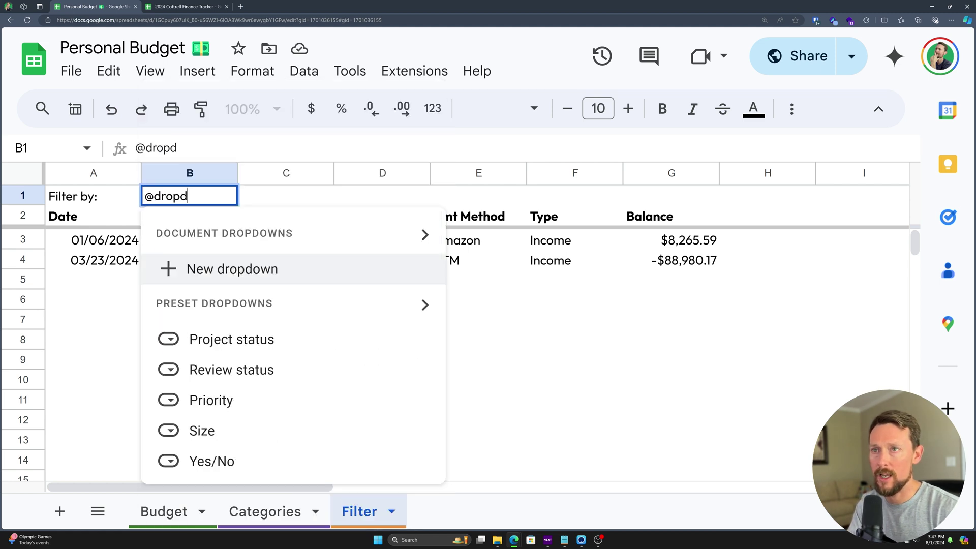
pyautogui.click(183, 269)
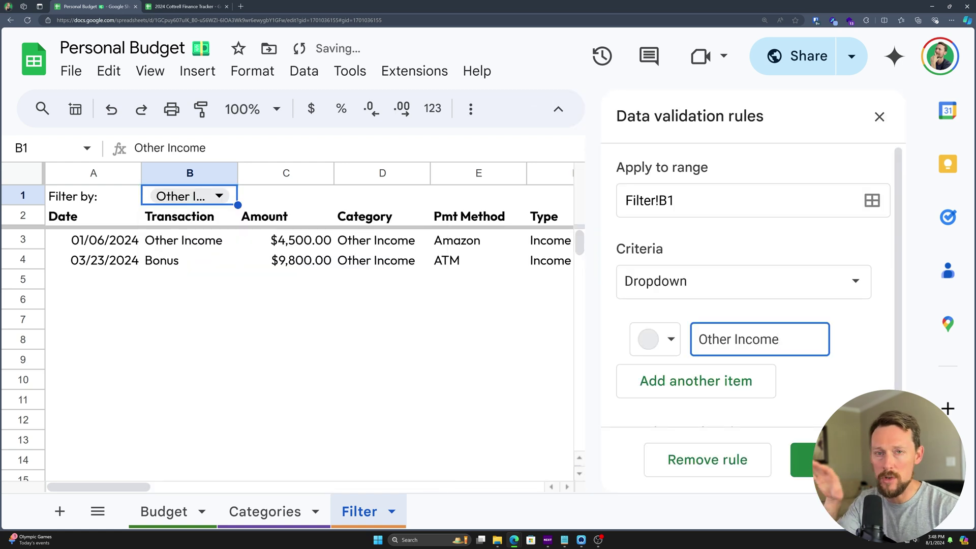
# Set B1's rule to Dropdown (from a range) with source Categories!A3:B16
pyautogui.hotkey('ctrl', '-')
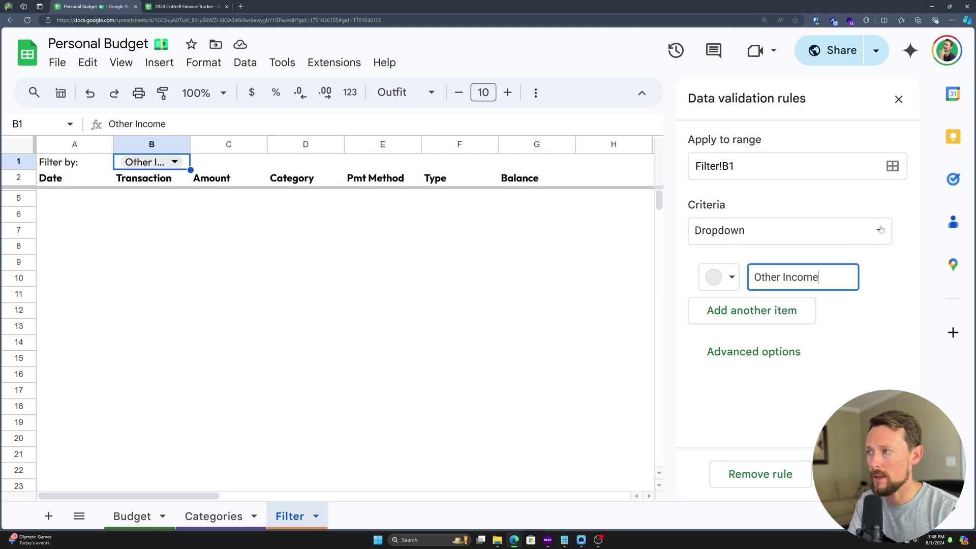
pyautogui.click(864, 232)
pyautogui.click(760, 254)
pyautogui.click(760, 275)
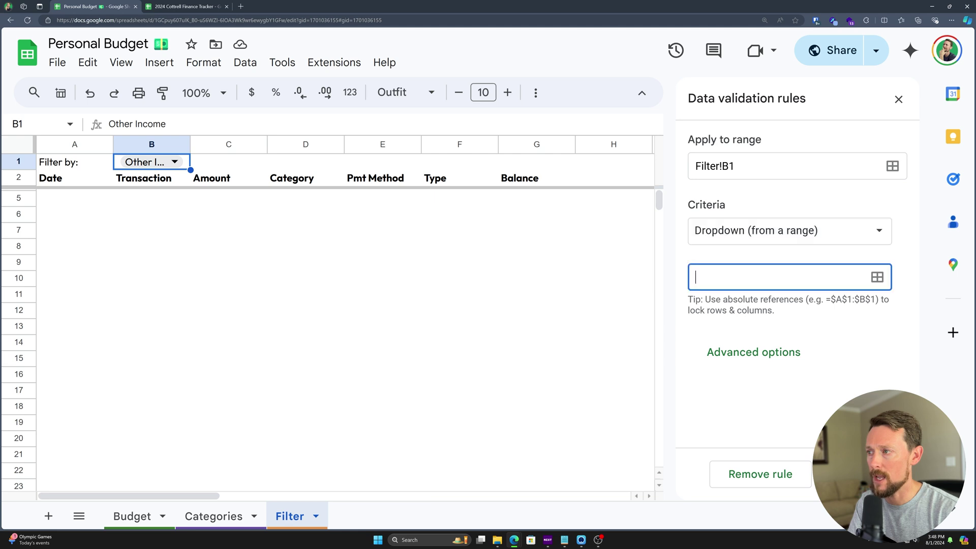
pyautogui.write('=Categories[I')
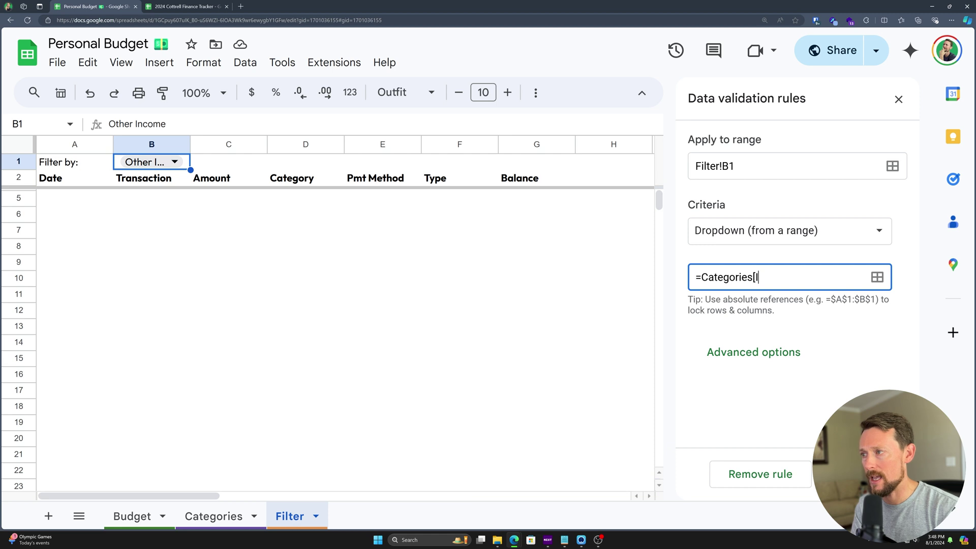
pyautogui.click(214, 516)
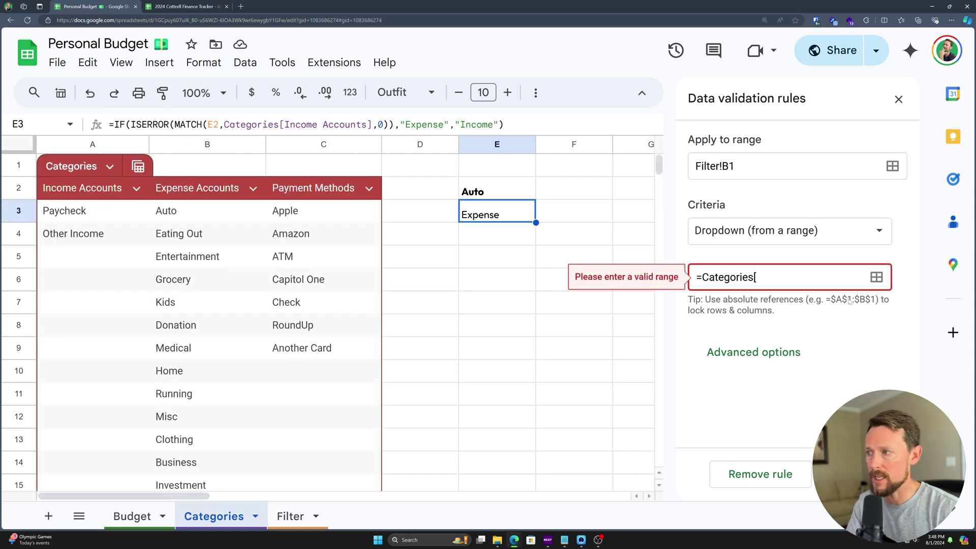
pyautogui.hotkey('ctrl', 'shift', 'Left')
pyautogui.hotkey('ctrl', 'shift', 'Left')
pyautogui.press('BackSpace')
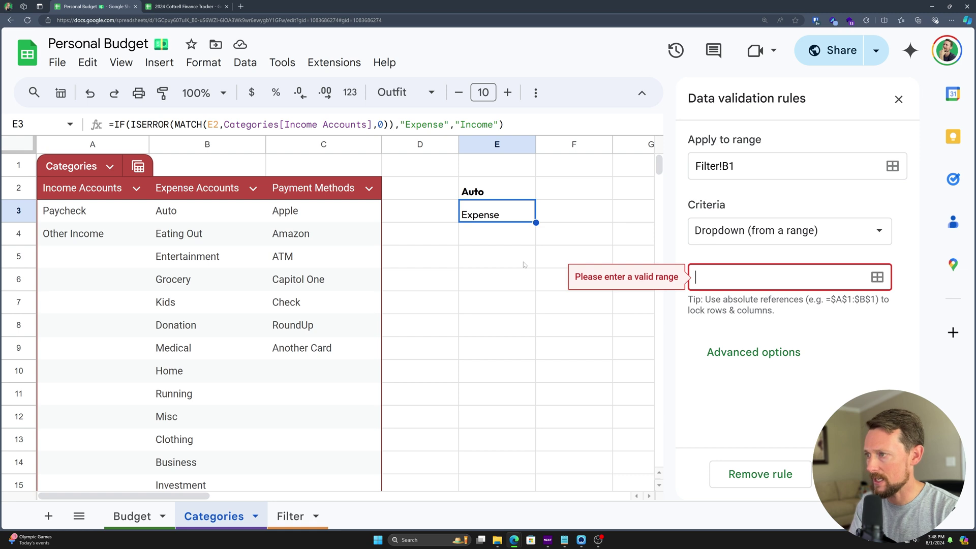
pyautogui.click(877, 277)
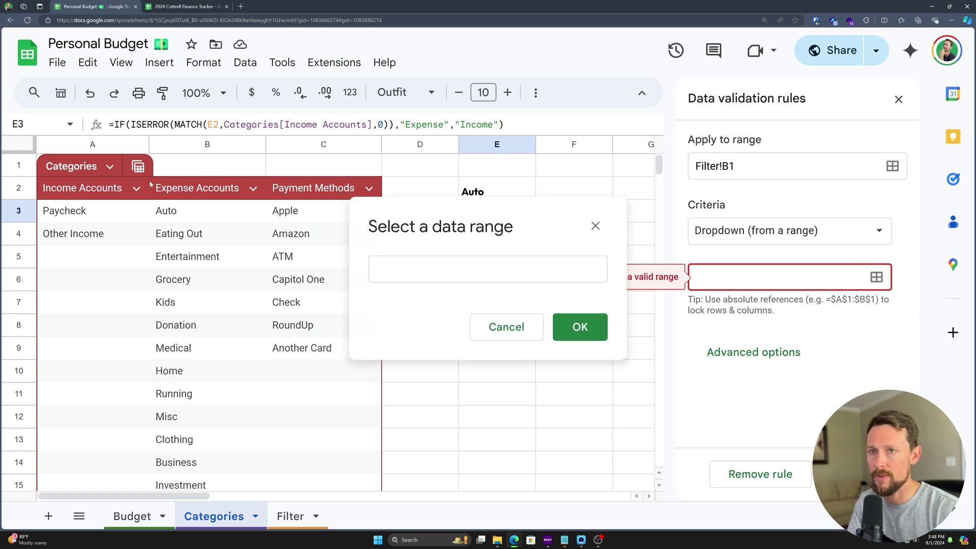
pyautogui.moveTo(91, 211); pyautogui.dragTo(204, 481)
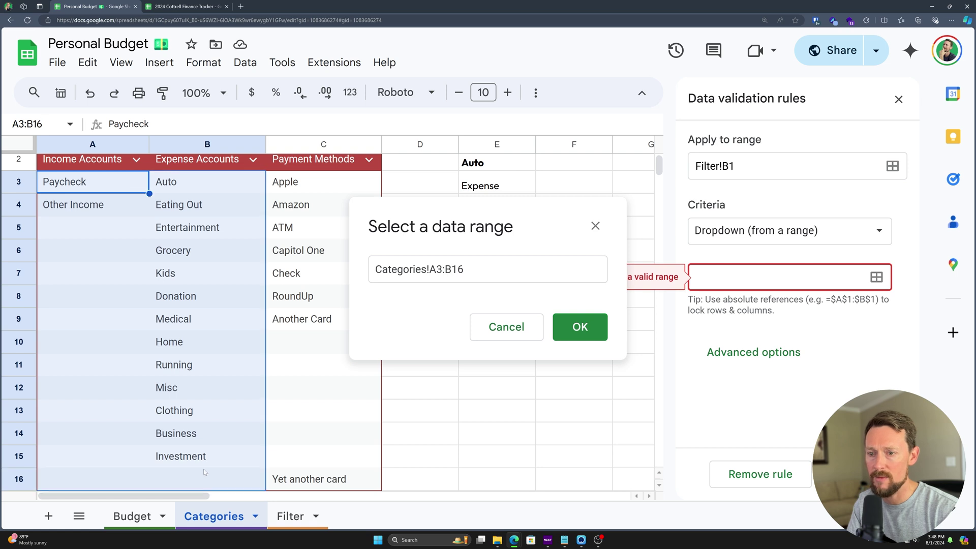
pyautogui.click(565, 326)
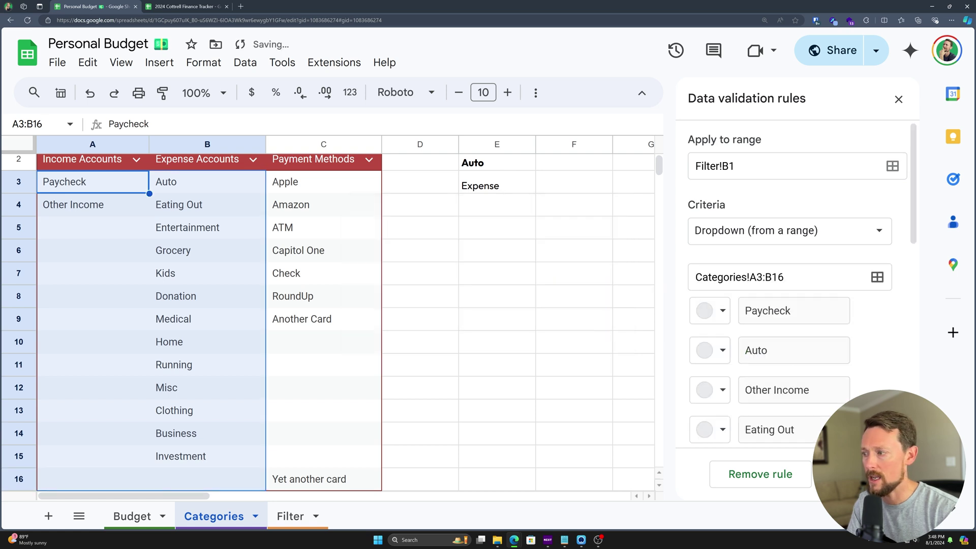
pyautogui.scroll(1, 366, 332)
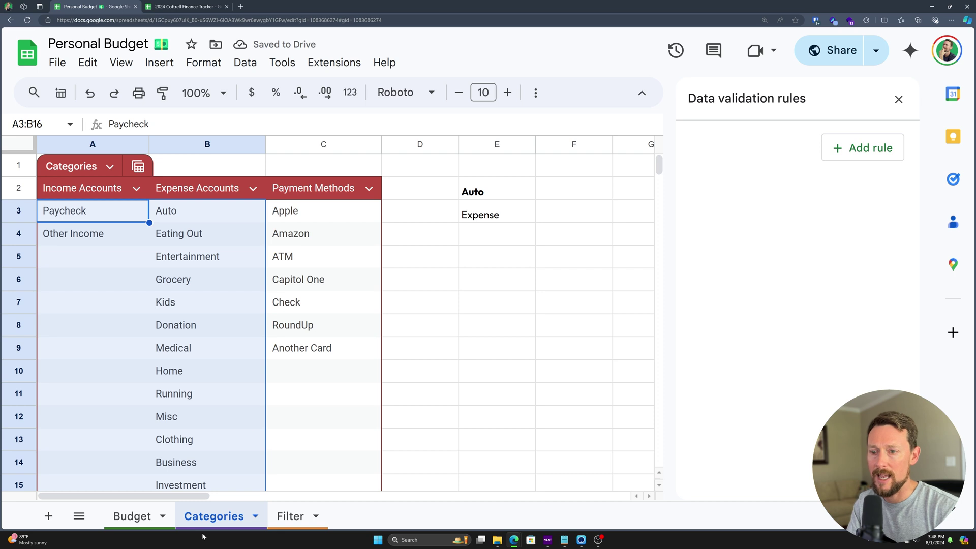
# On the Filter sheet, merge B1 and C1 into one cell
pyautogui.click(299, 524)
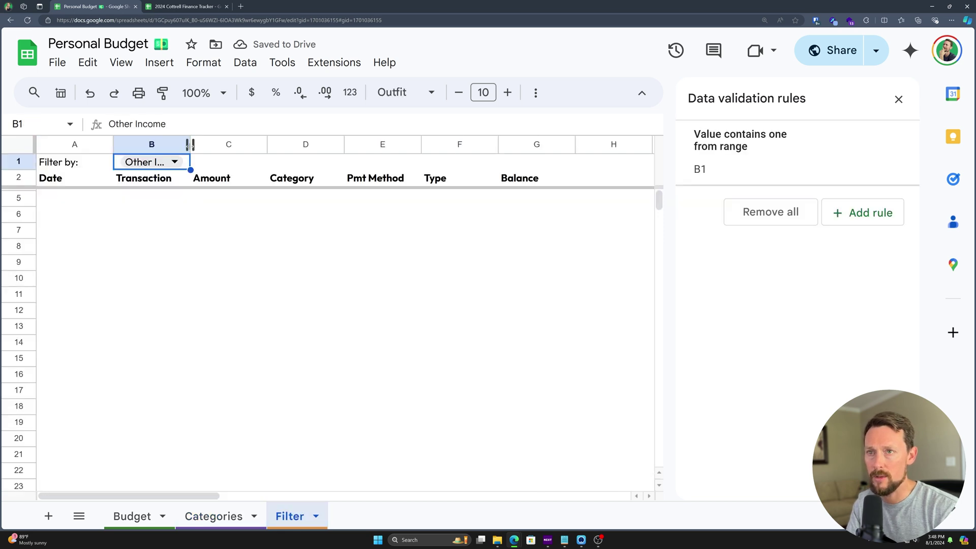
pyautogui.press('Return')
pyautogui.press('Escape')
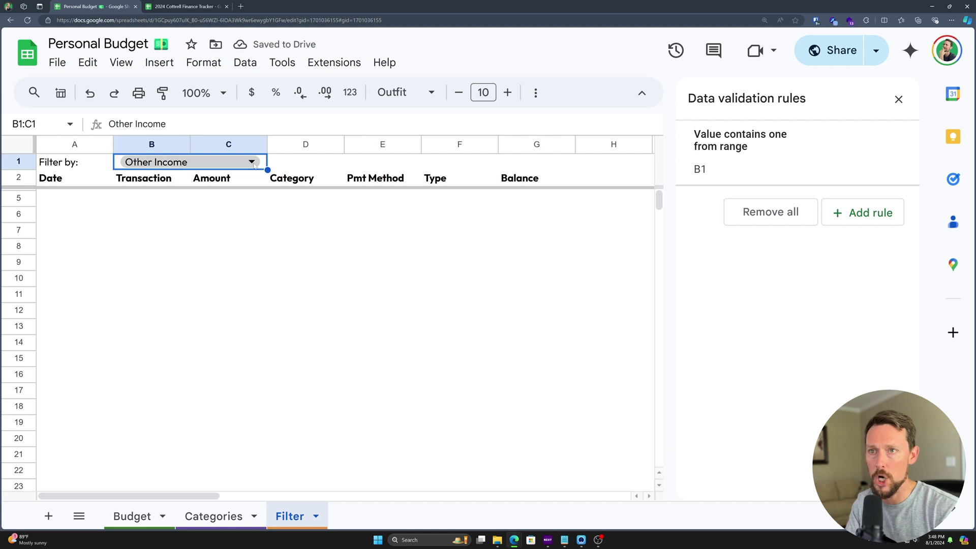
# Try Paycheck and Donation in the B1 dropdown, finally leaving Running selected
pyautogui.press('Return')
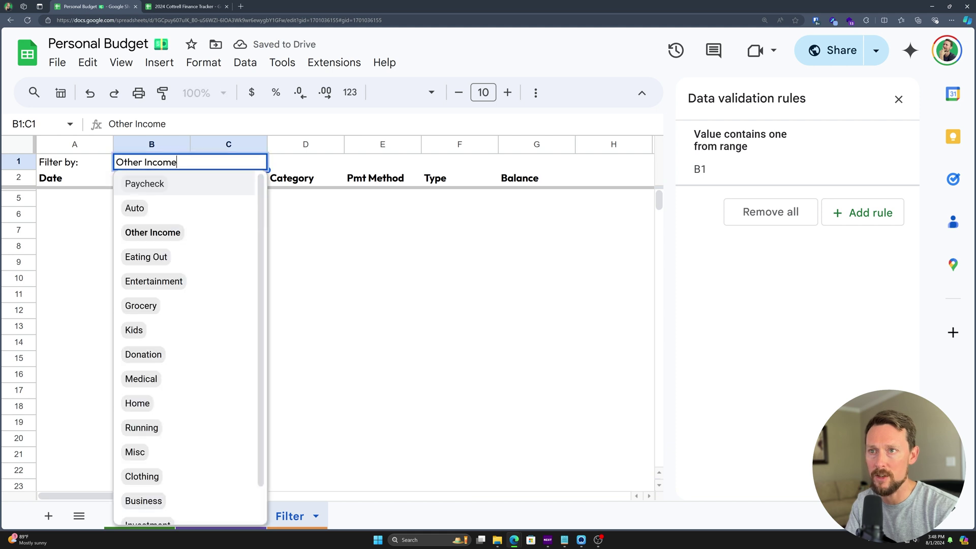
pyautogui.click(175, 187)
pyautogui.press('Return')
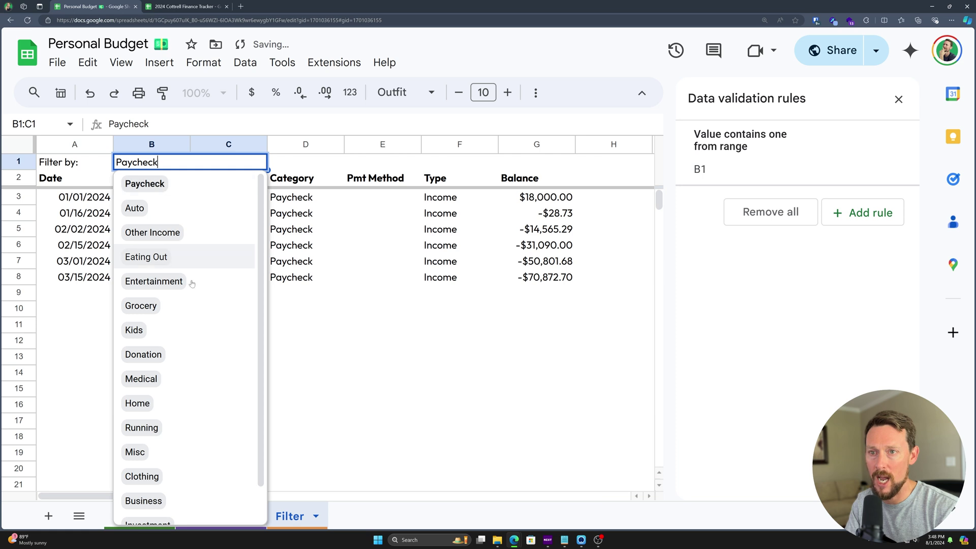
pyautogui.click(180, 351)
pyautogui.press('Return')
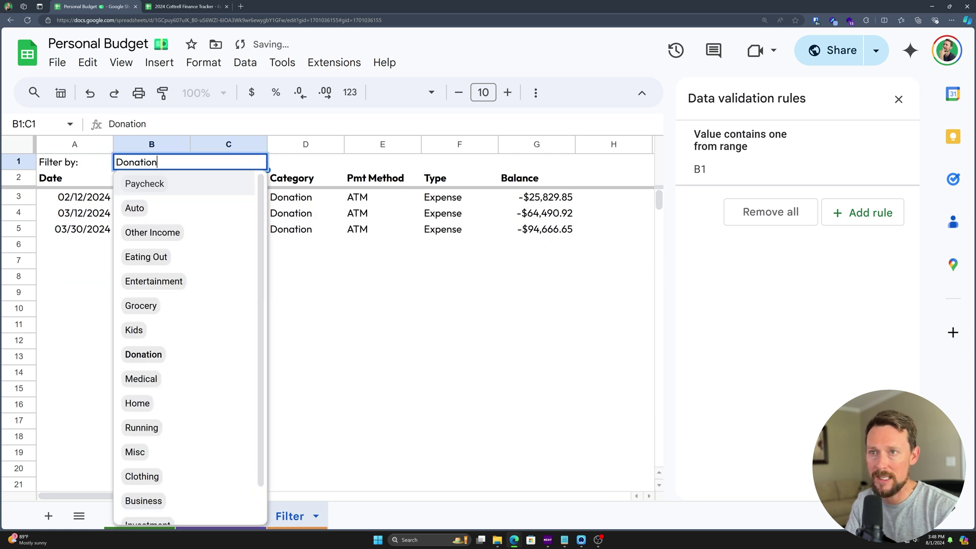
pyautogui.click(178, 423)
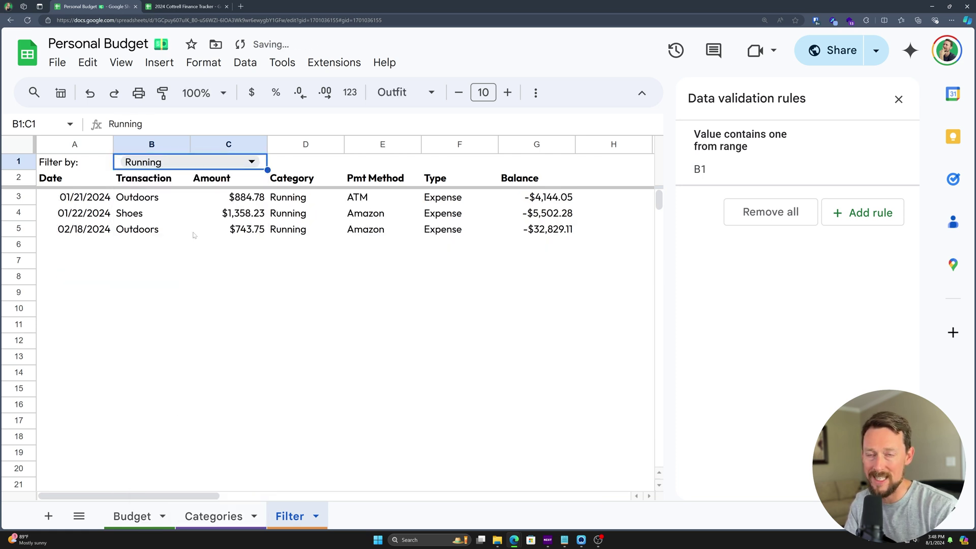
pyautogui.click(228, 165)
pyautogui.click(227, 170)
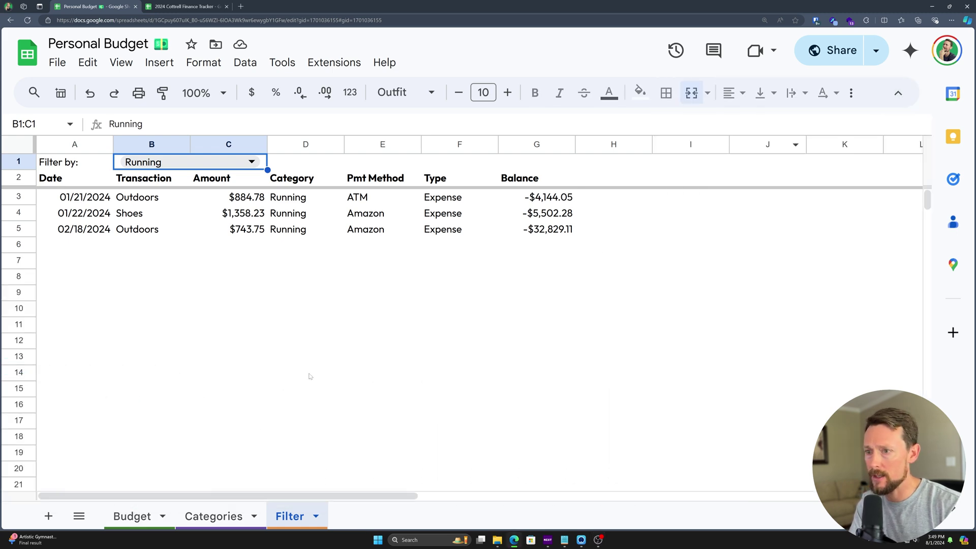
# On the Budget sheet, select a cell in the transaction table and show the Data menu
pyautogui.click(135, 516)
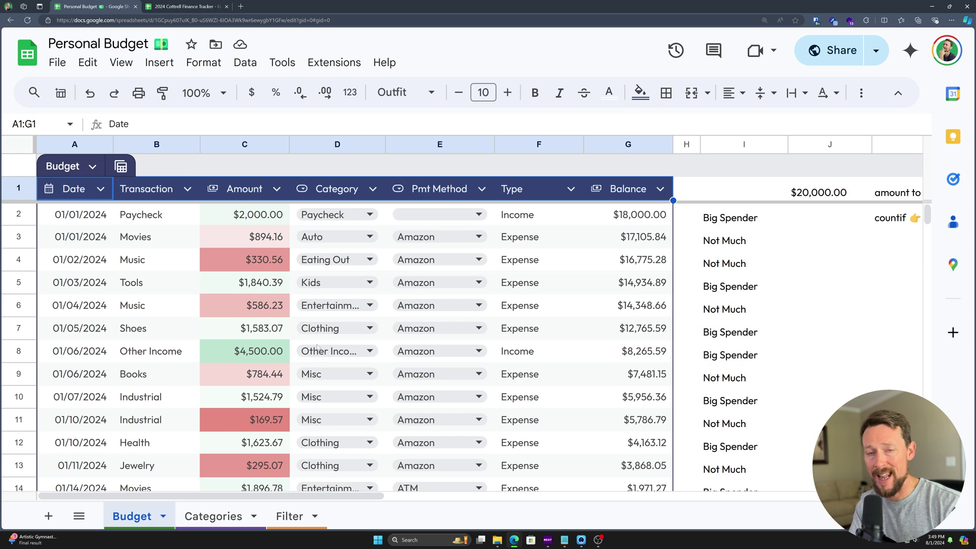
pyautogui.click(155, 237)
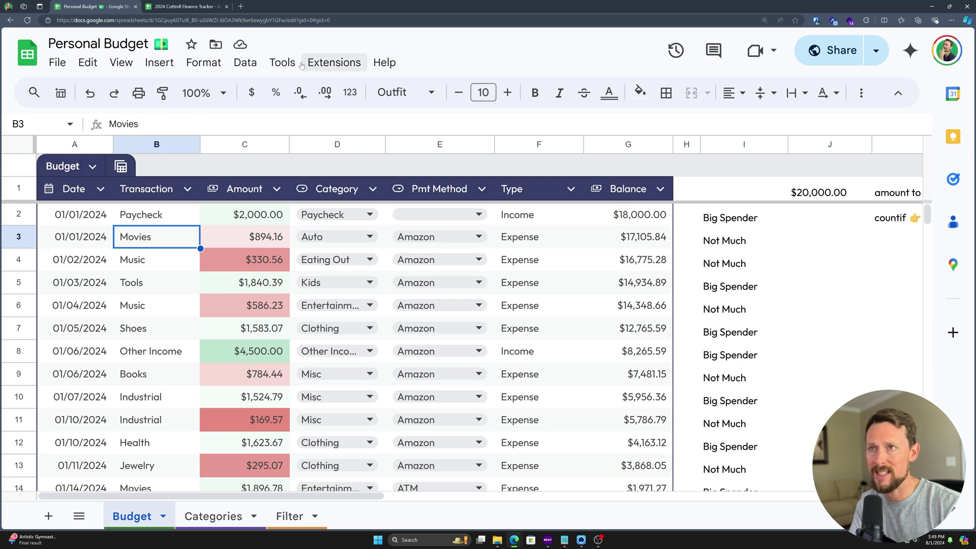
pyautogui.click(252, 65)
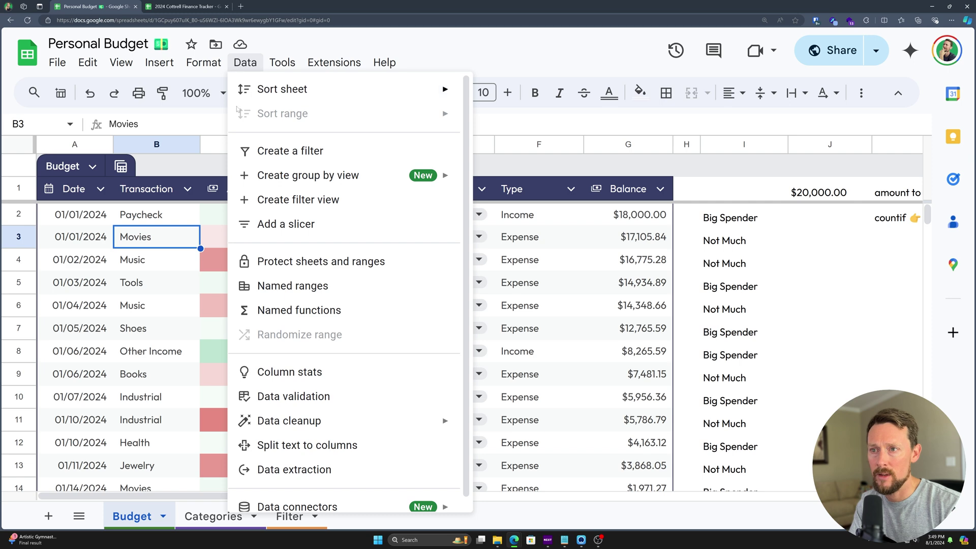
# Add a slicer on Budget!A1:L101, place it over rows 2–3, and filter it on Category
pyautogui.click(285, 225)
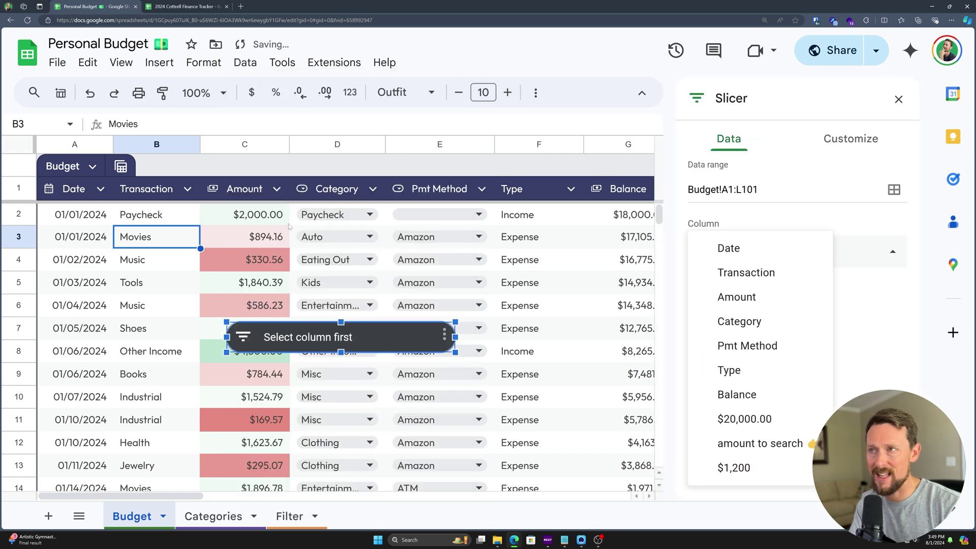
pyautogui.moveTo(301, 339); pyautogui.dragTo(258, 218)
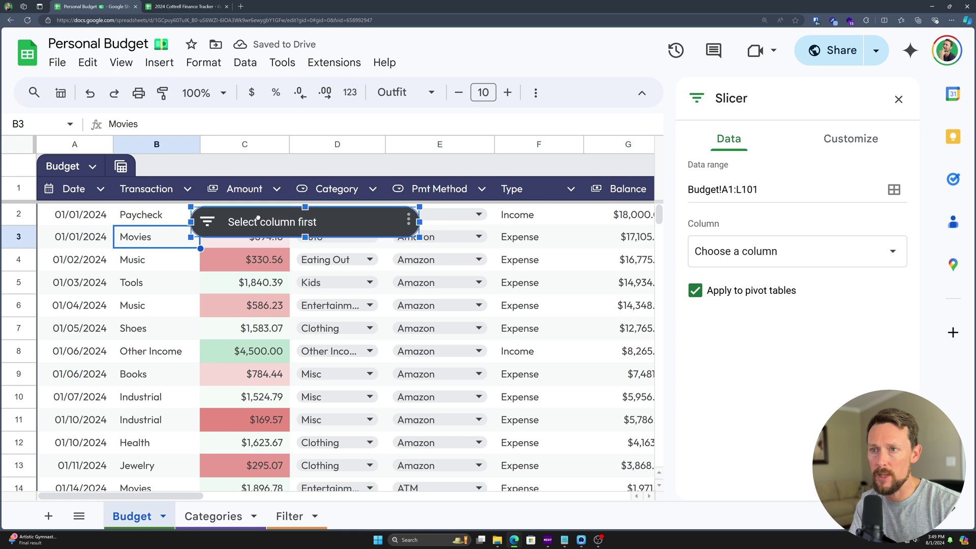
pyautogui.click(210, 226)
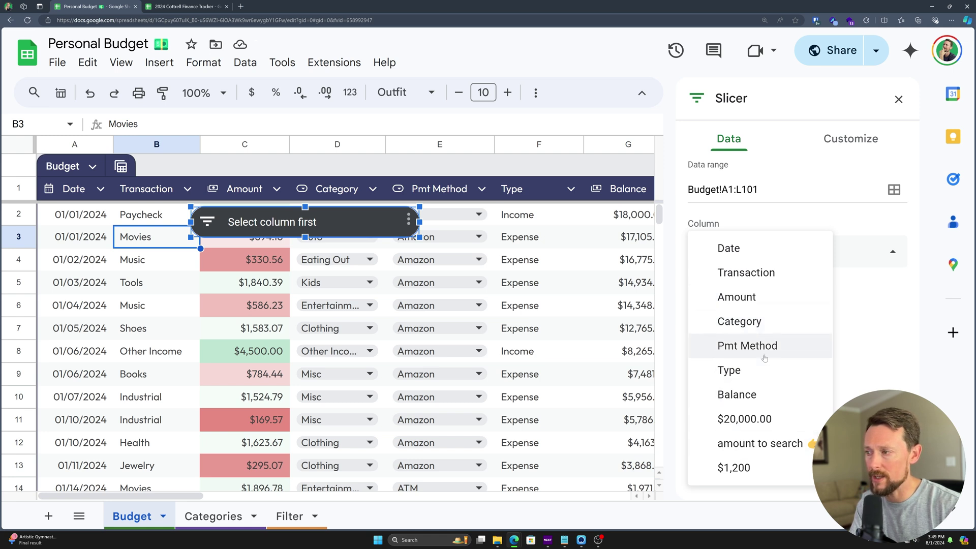
pyautogui.click(750, 325)
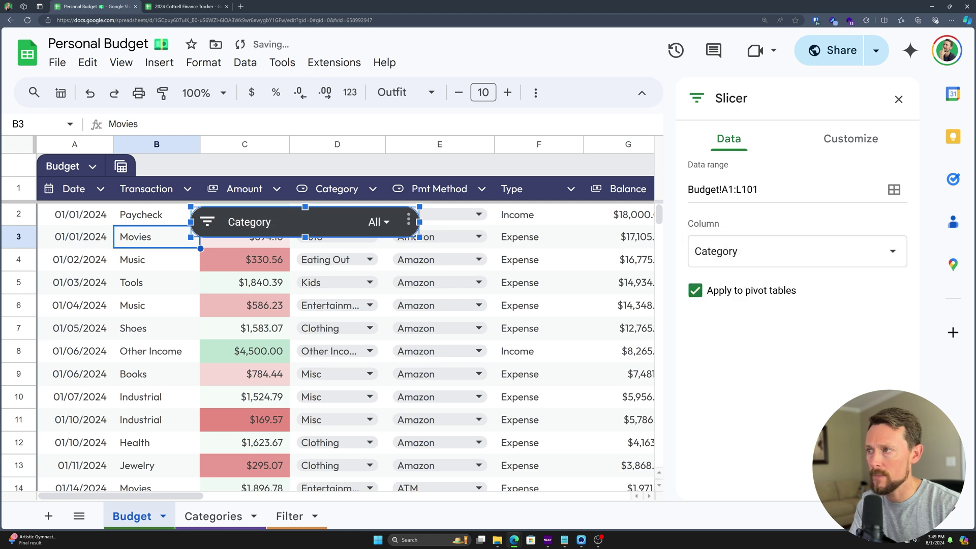
pyautogui.click(722, 257)
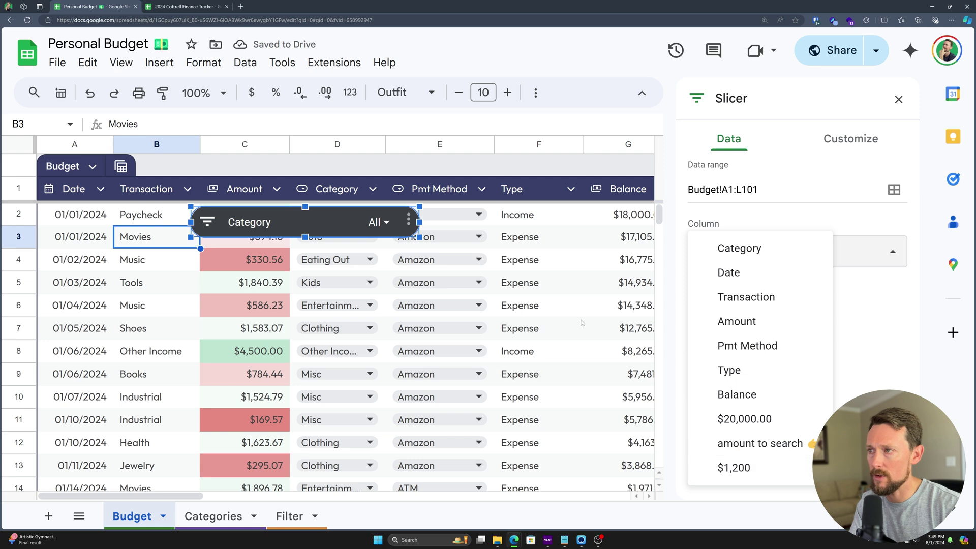
pyautogui.hscroll(5, 582, 323)
pyautogui.hscroll(4, 595, 275)
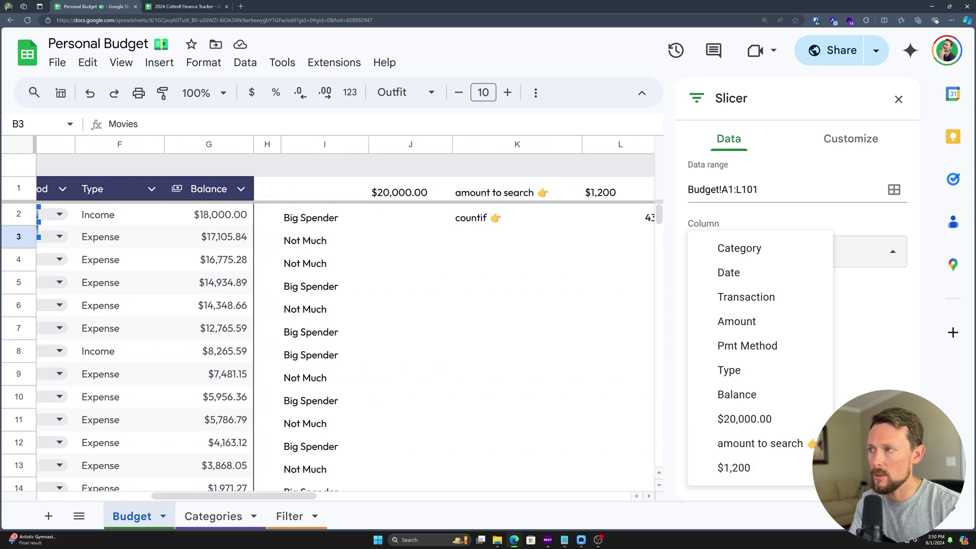
pyautogui.click(739, 189)
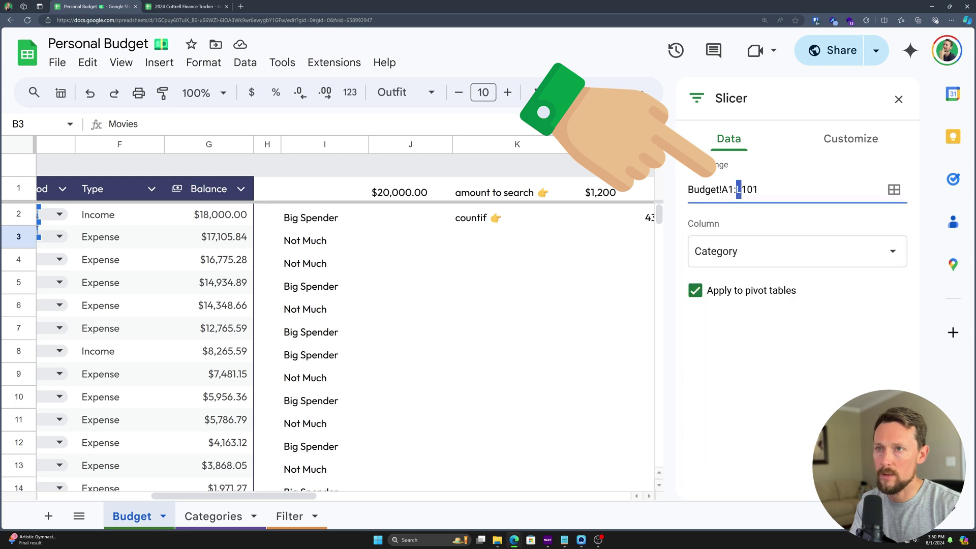
# Change the slicer's data range to Budget!A1:G101 and reselect Category as its column
pyautogui.write('G')
pyautogui.click(743, 251)
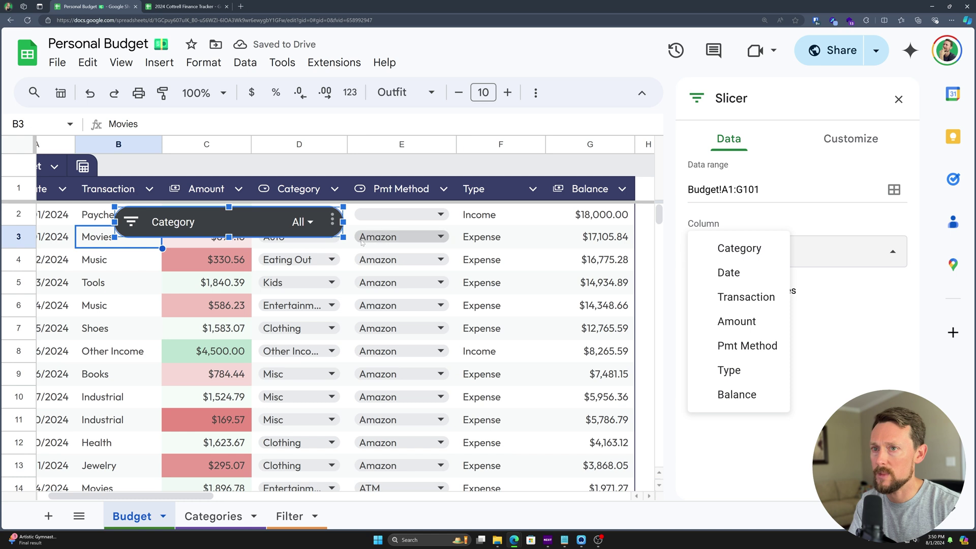
pyautogui.click(758, 253)
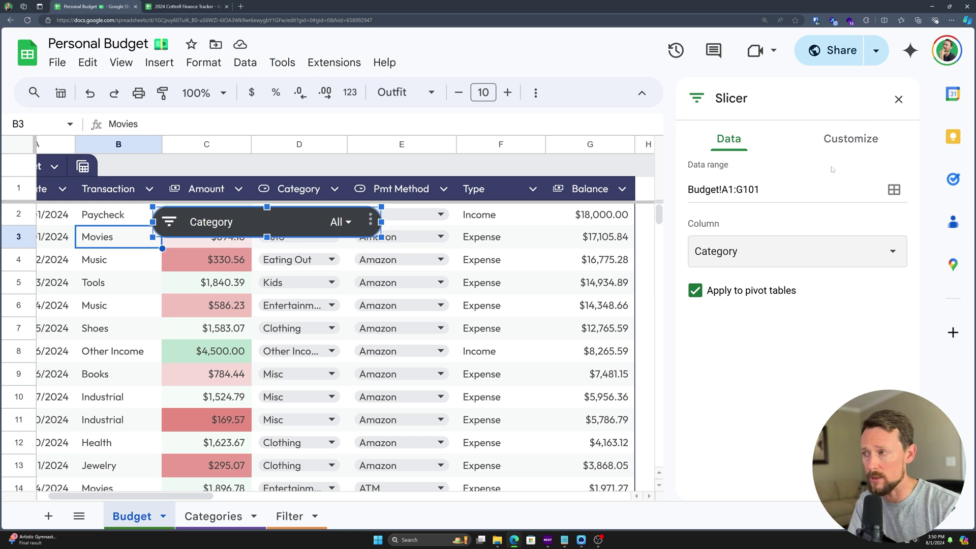
pyautogui.click(838, 151)
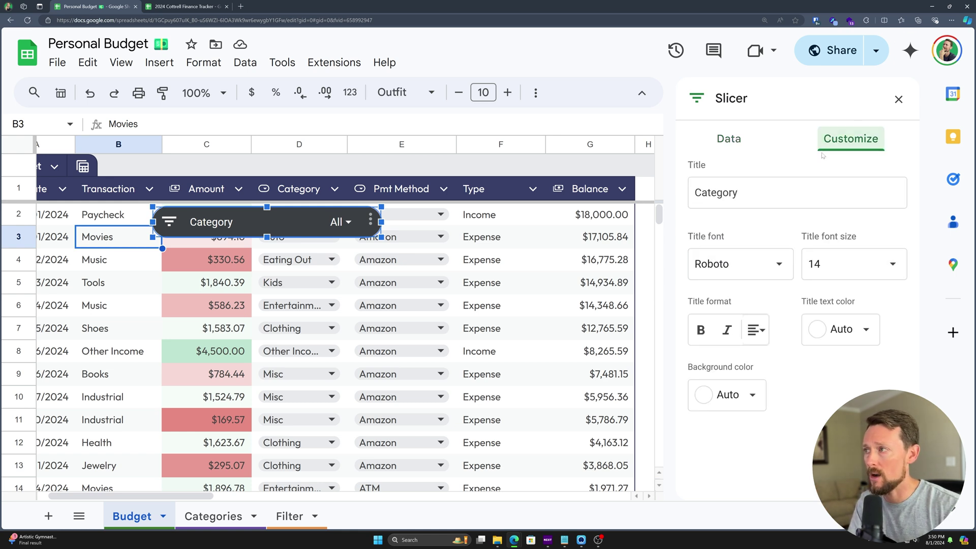
# Give the slicer a bold white Outfit title on dark navy, and move it up to row 1
pyautogui.click(744, 267)
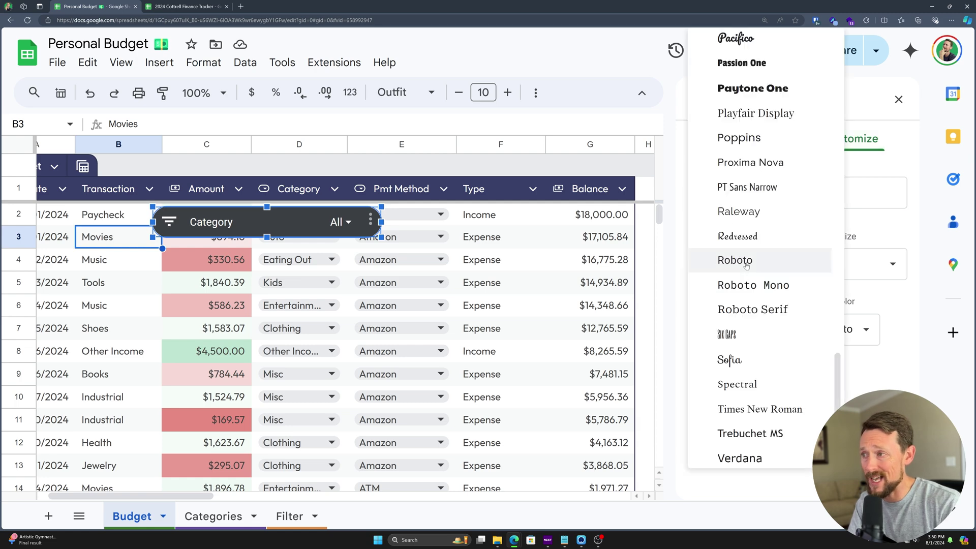
pyautogui.scroll(5, 753, 263)
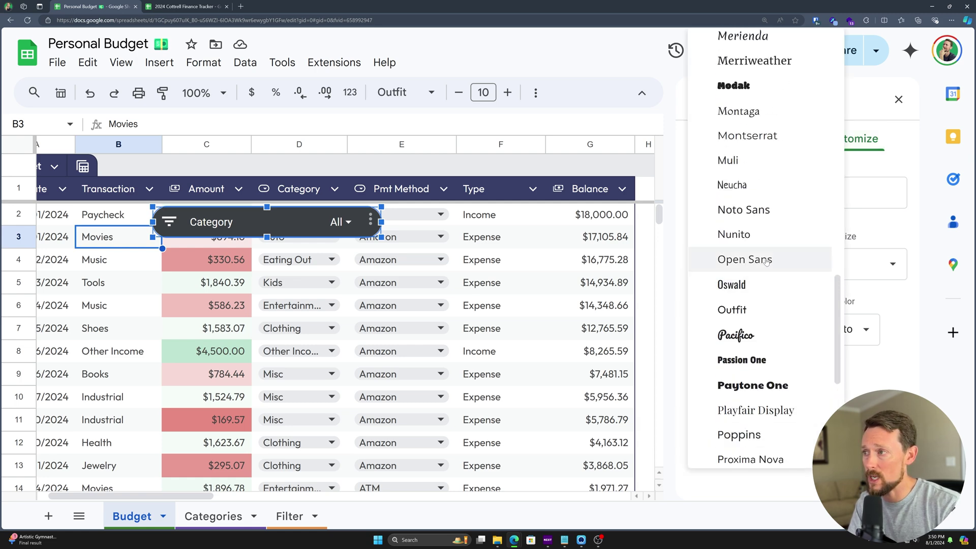
pyautogui.click(763, 310)
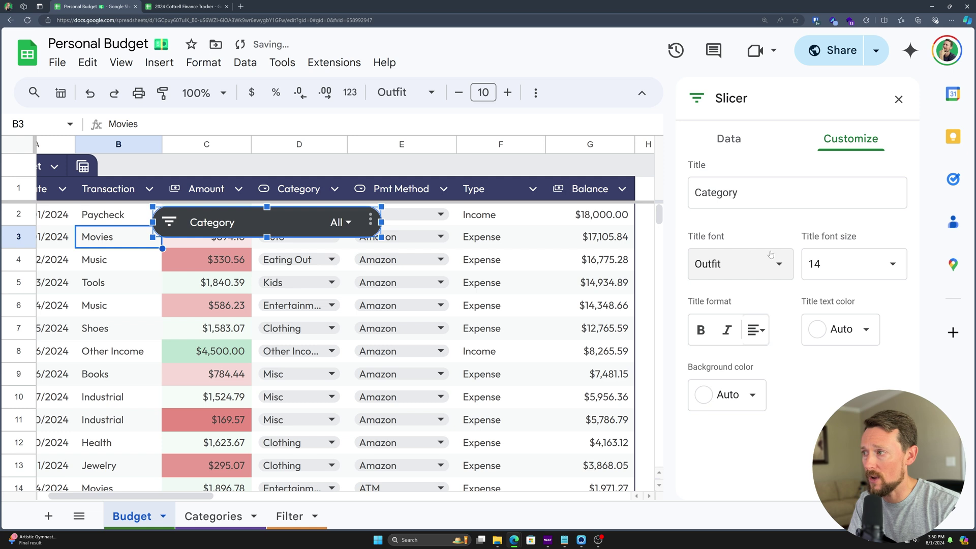
pyautogui.click(732, 397)
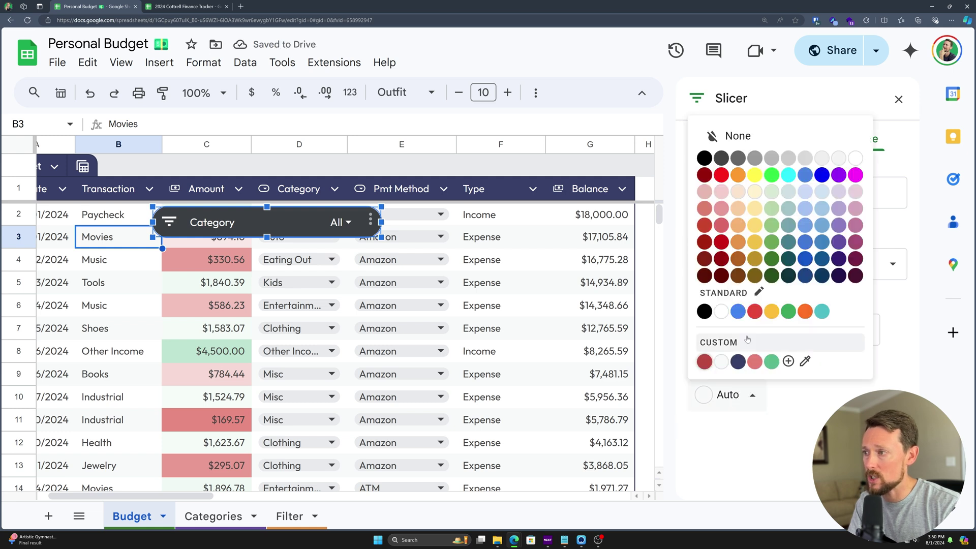
pyautogui.click(839, 275)
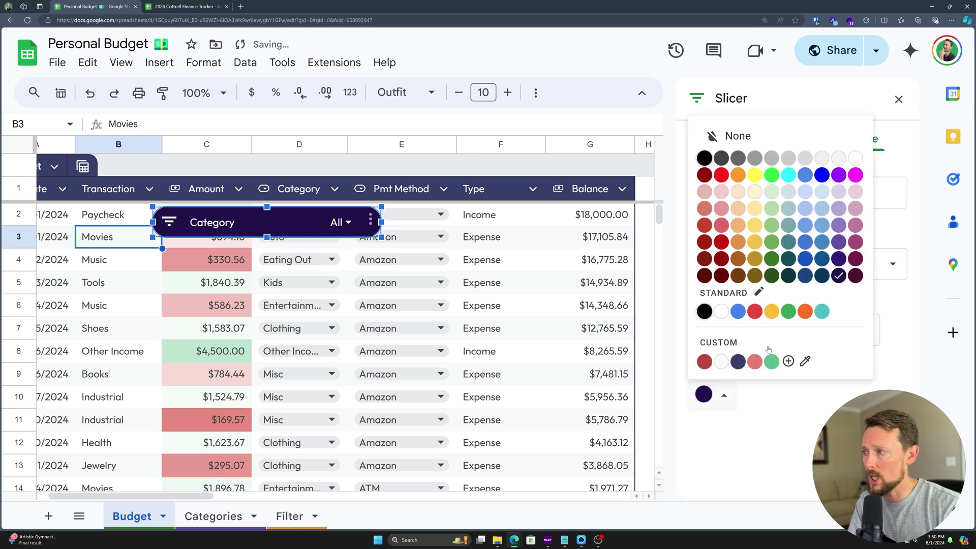
pyautogui.click(837, 262)
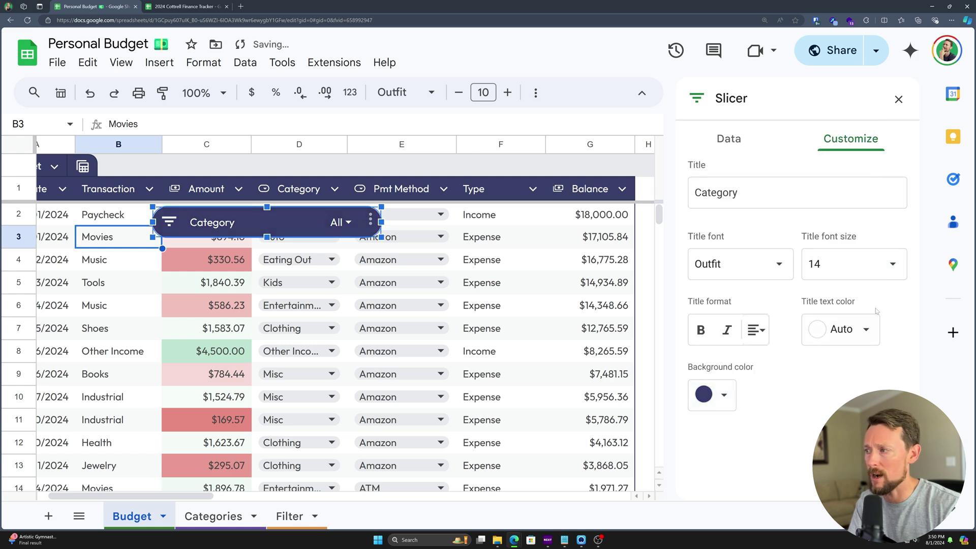
pyautogui.click(866, 330)
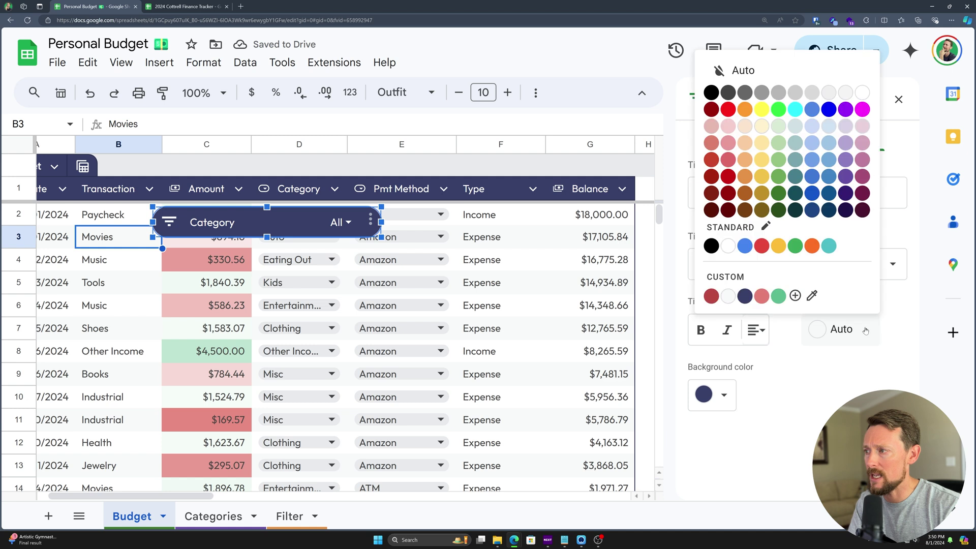
pyautogui.click(728, 246)
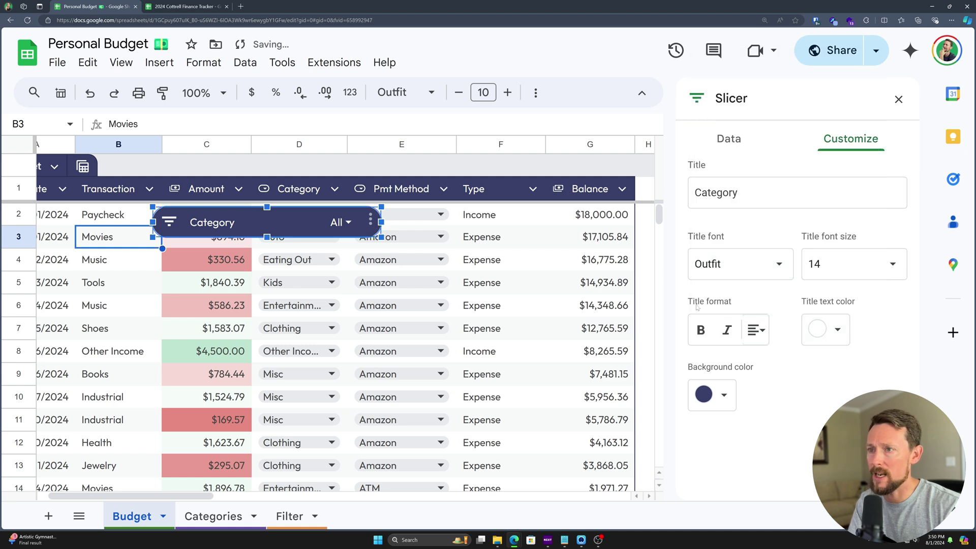
pyautogui.click(701, 331)
pyautogui.moveTo(270, 234); pyautogui.dragTo(483, 192)
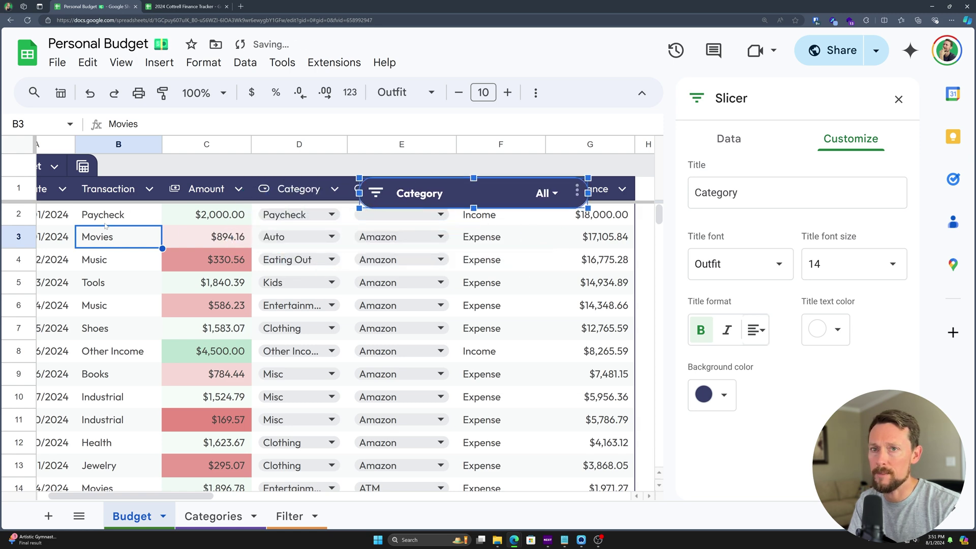
pyautogui.hscroll(3, 385, 218)
# Place the Category slicer over columns I–J in row 1, beside the Balance header
pyautogui.moveTo(384, 217); pyautogui.dragTo(536, 187)
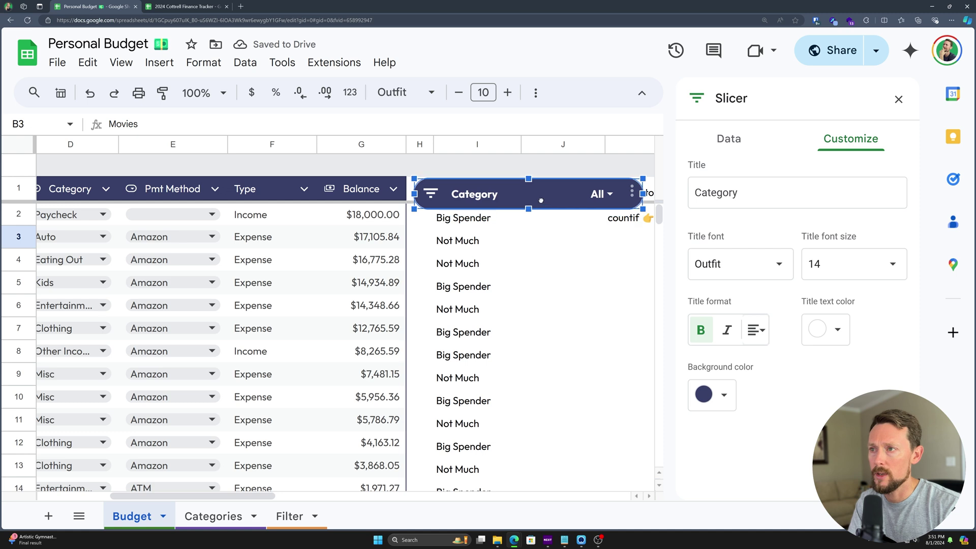
pyautogui.click(19, 179)
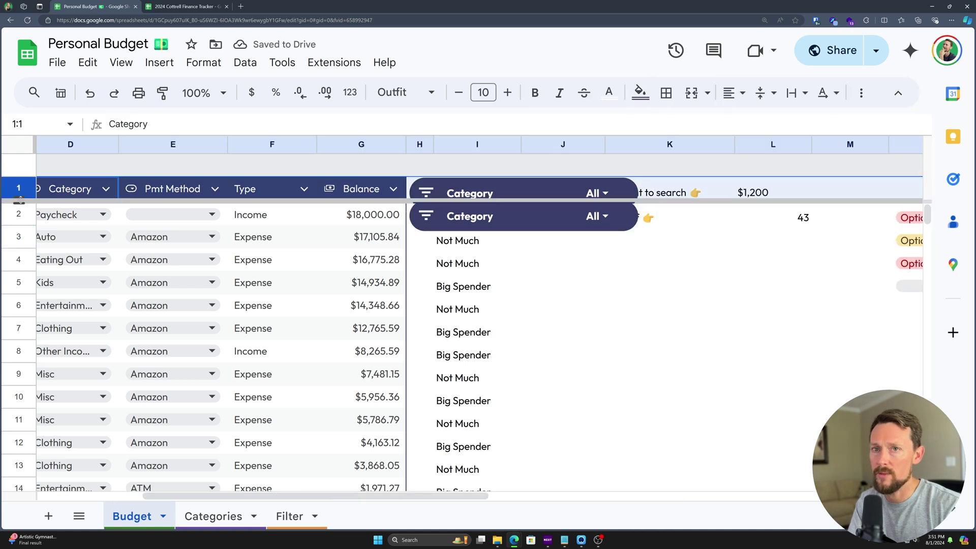
pyautogui.hscroll(-3, 461, 243)
pyautogui.click(665, 202)
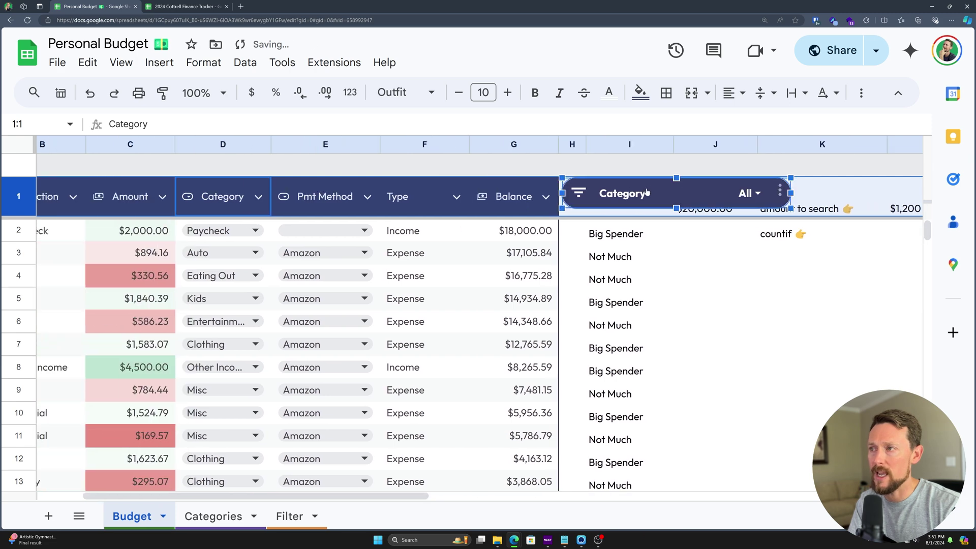
pyautogui.scroll(-5, 625, 273)
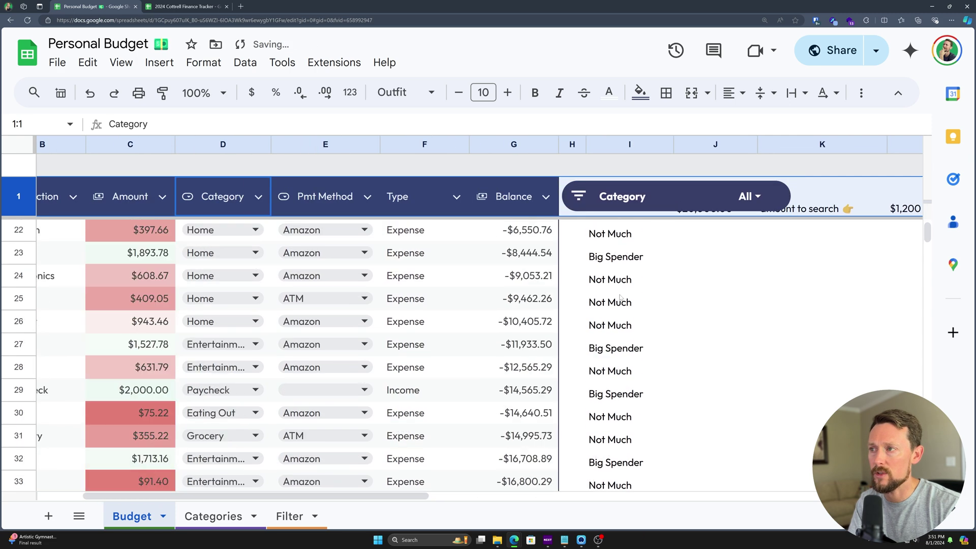
pyautogui.scroll(5, 624, 273)
# Filter the slicer to only Auto, Business and Clothing, then add a new blank sheet
pyautogui.click(744, 198)
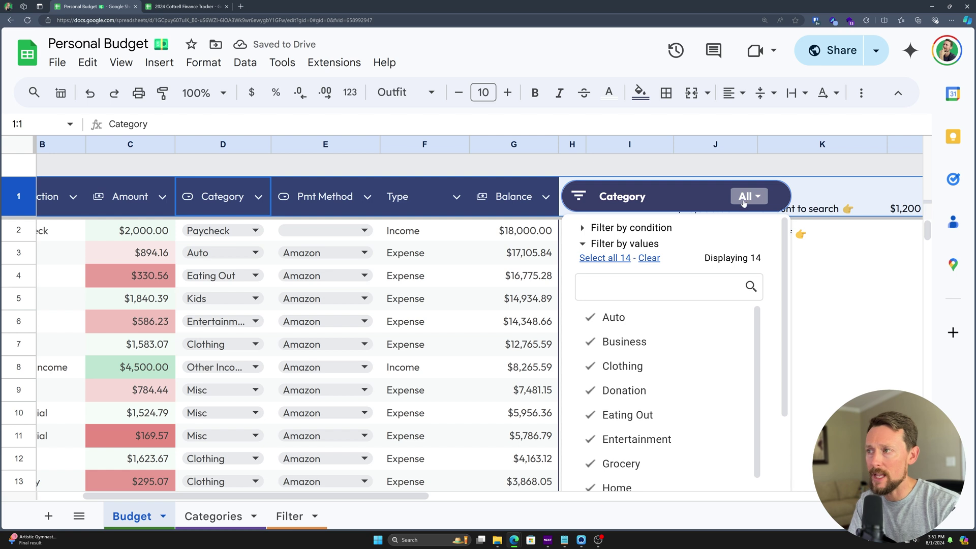
pyautogui.scroll(-3, 651, 249)
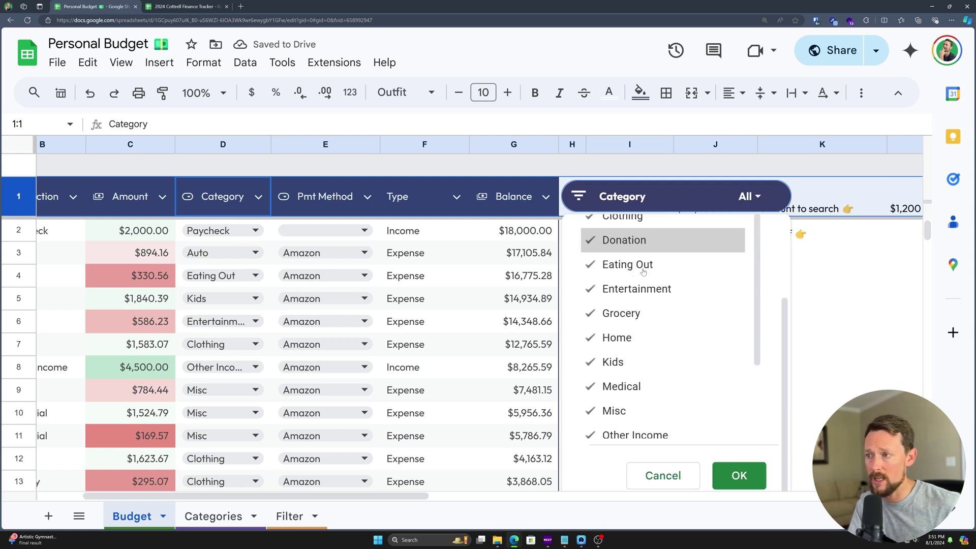
pyautogui.scroll(-2, 655, 290)
pyautogui.scroll(4, 656, 290)
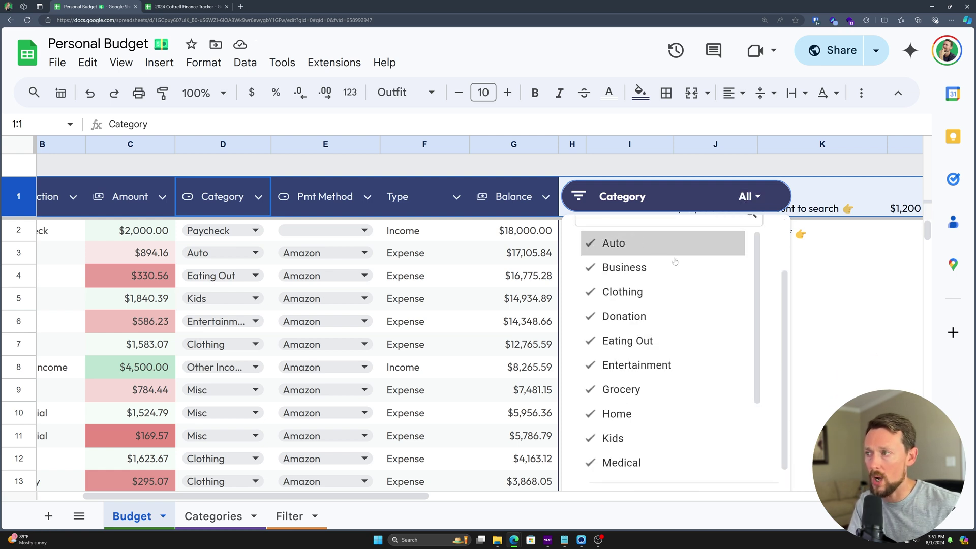
pyautogui.scroll(2, 674, 261)
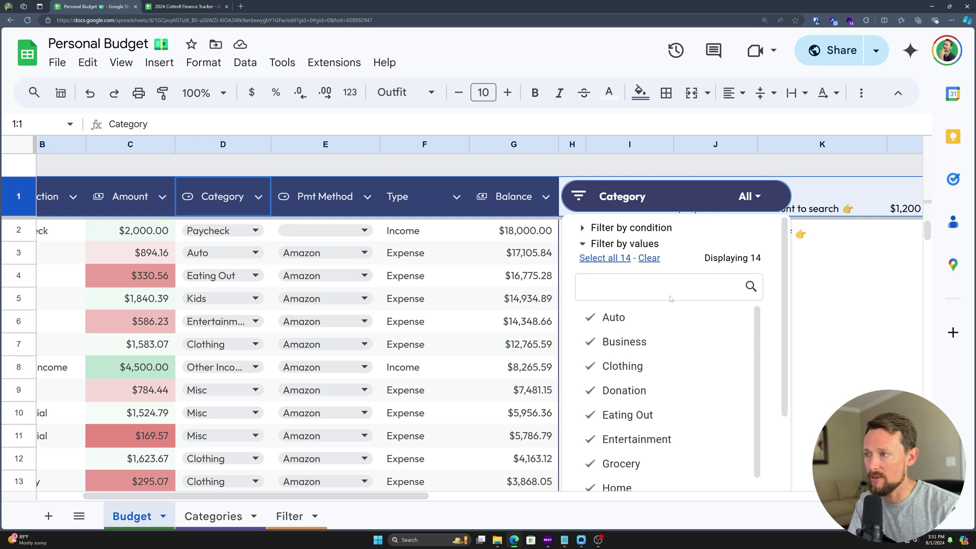
pyautogui.click(649, 259)
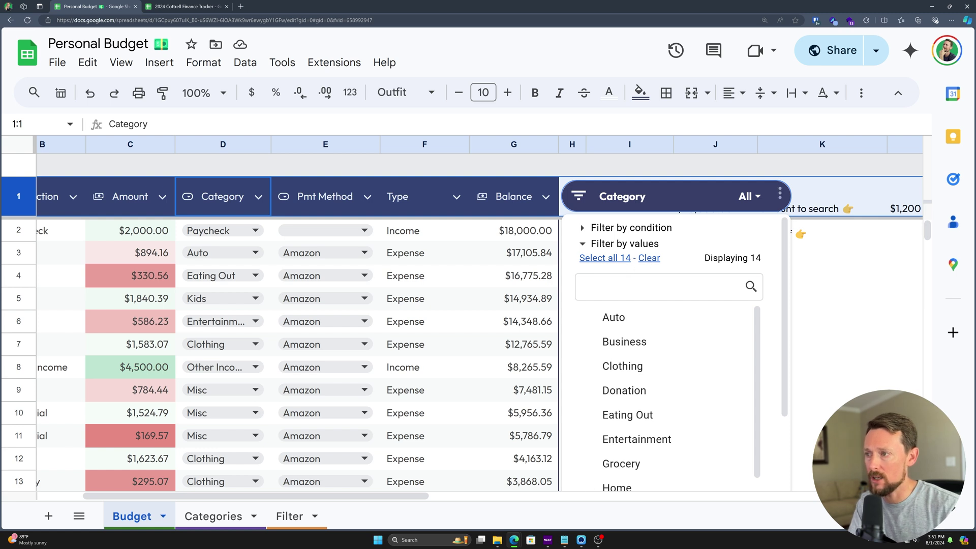
pyautogui.click(621, 322)
pyautogui.click(625, 343)
pyautogui.click(633, 366)
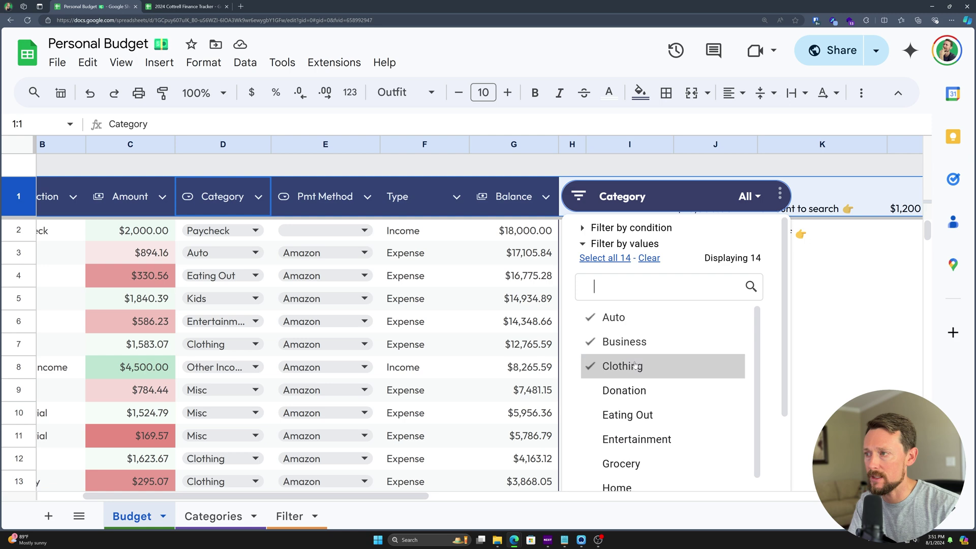
pyautogui.scroll(-5, 770, 307)
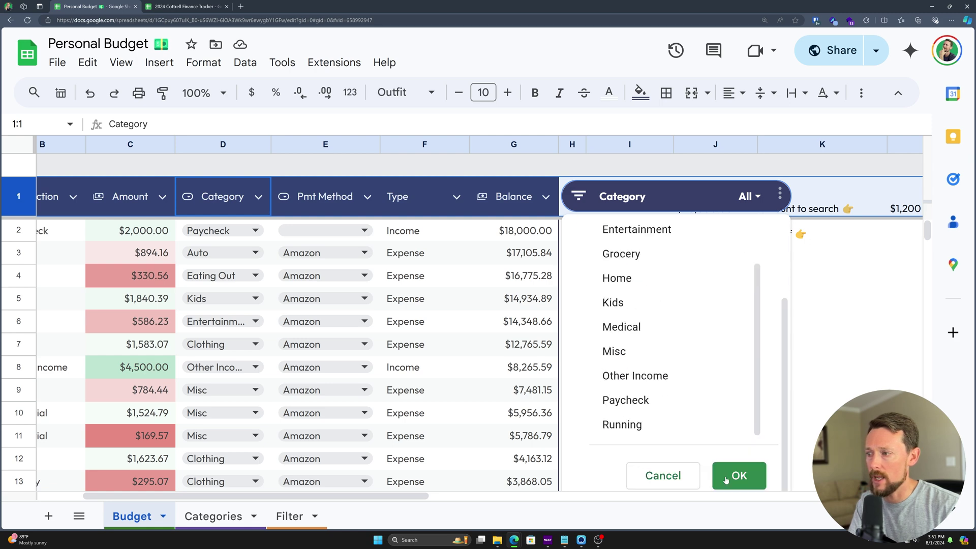
pyautogui.click(736, 473)
pyautogui.hscroll(-3, 325, 300)
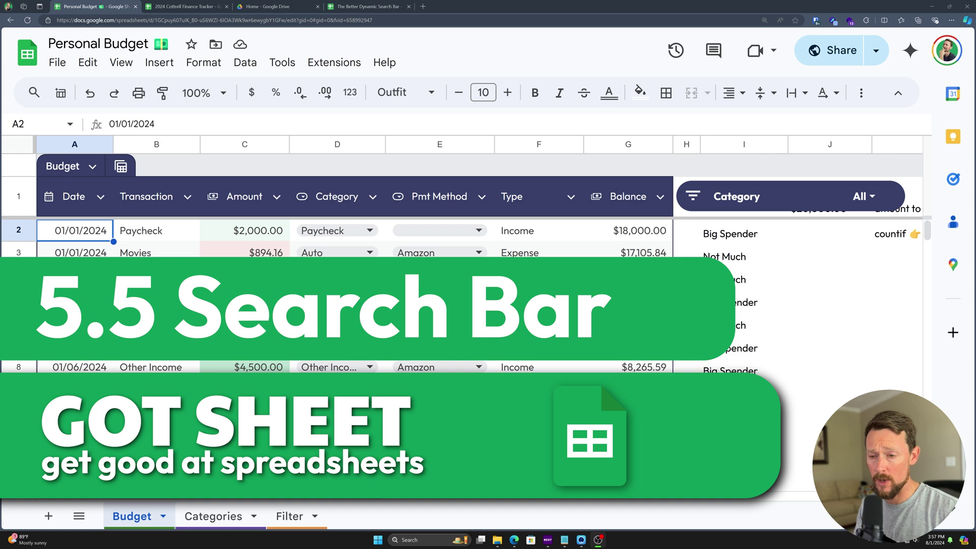
pyautogui.click(48, 516)
# Name the new sheet Search, colour its tab dark red, and move it after Filter
pyautogui.doubleClick(203, 516)
pyautogui.write('Search')
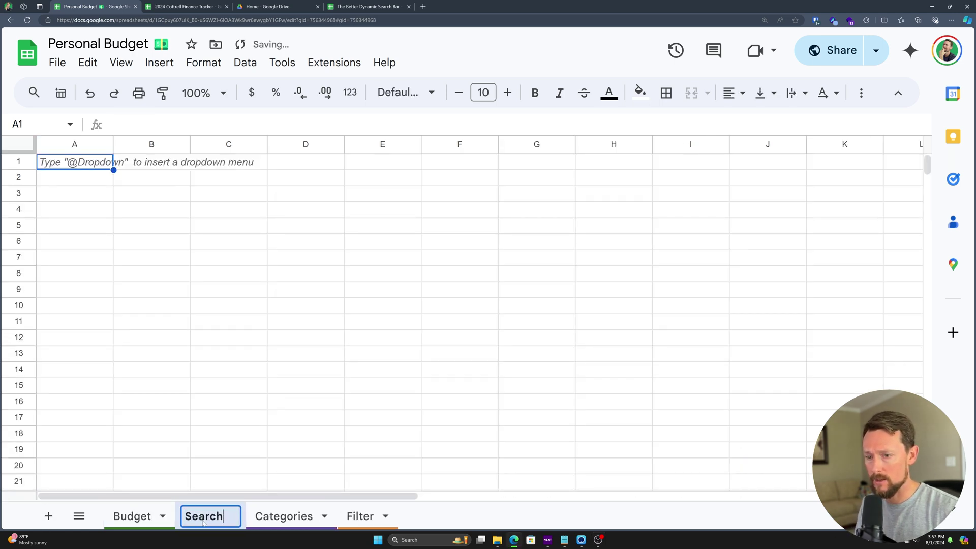
pyautogui.press('Return')
pyautogui.click(233, 516)
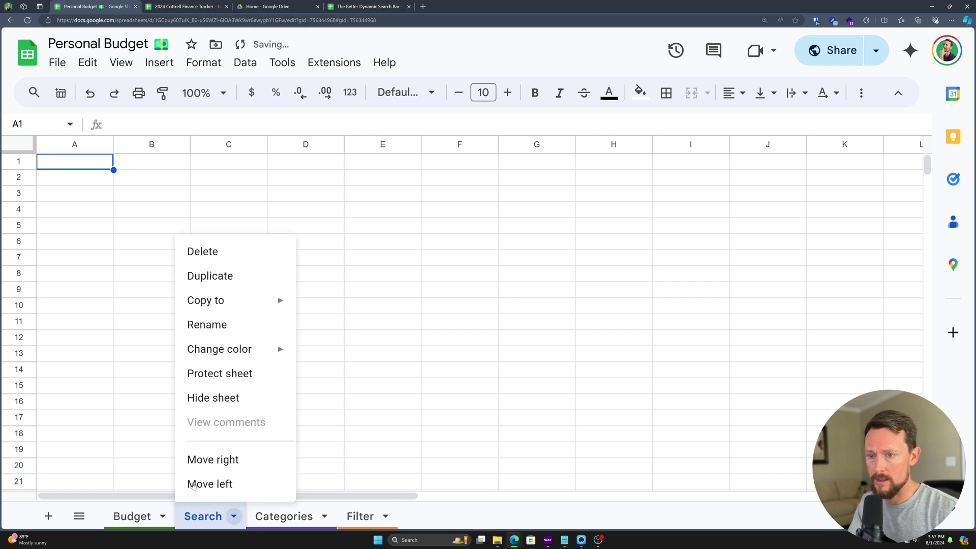
pyautogui.moveTo(258, 350)
pyautogui.click(312, 307)
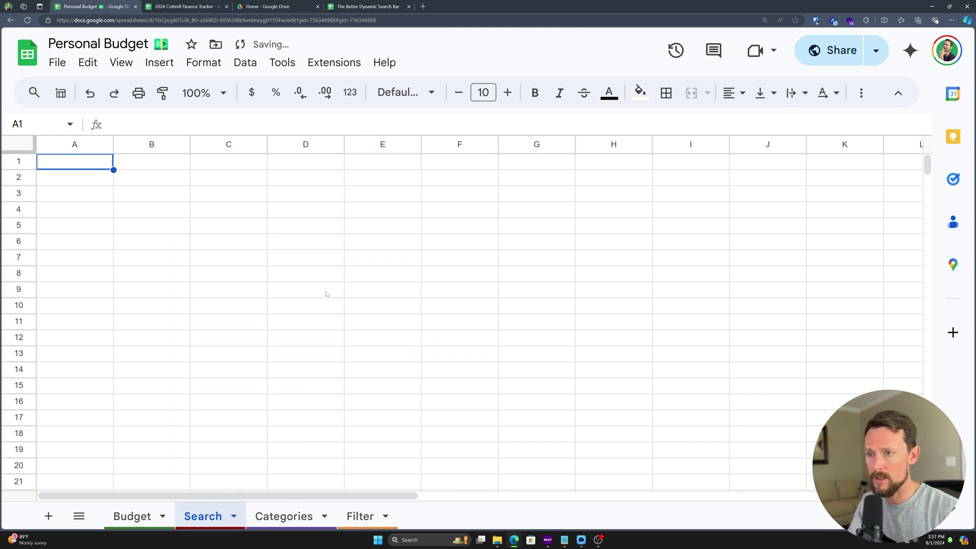
pyautogui.moveTo(203, 516); pyautogui.dragTo(360, 518)
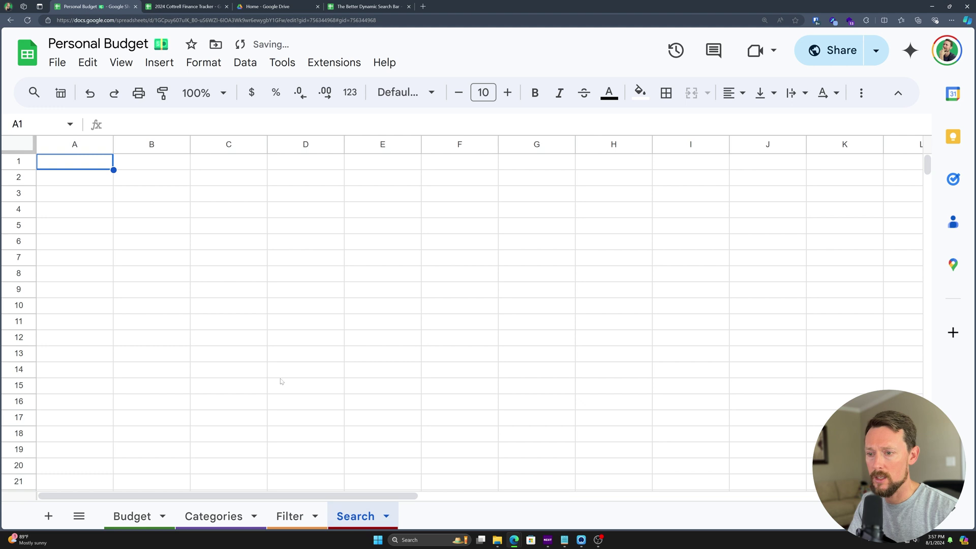
# Hide the gridlines on the Search sheet
pyautogui.click(127, 65)
pyautogui.moveTo(305, 89)
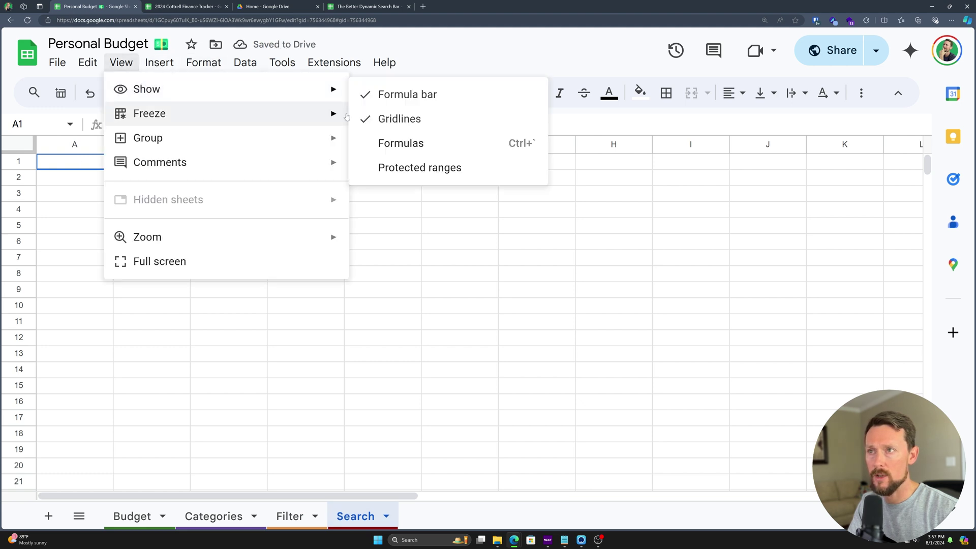
pyautogui.click(391, 116)
# Enter the label 'search term:' in cell B1
pyautogui.click(142, 168)
pyautogui.write('search Te')
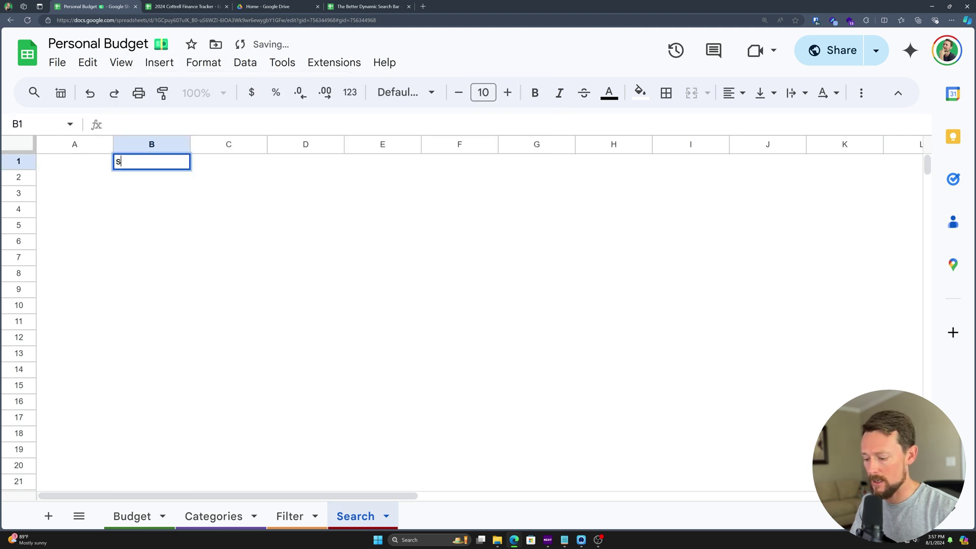
pyautogui.press('BackSpace')
pyautogui.press('BackSpace')
pyautogui.write('term:')
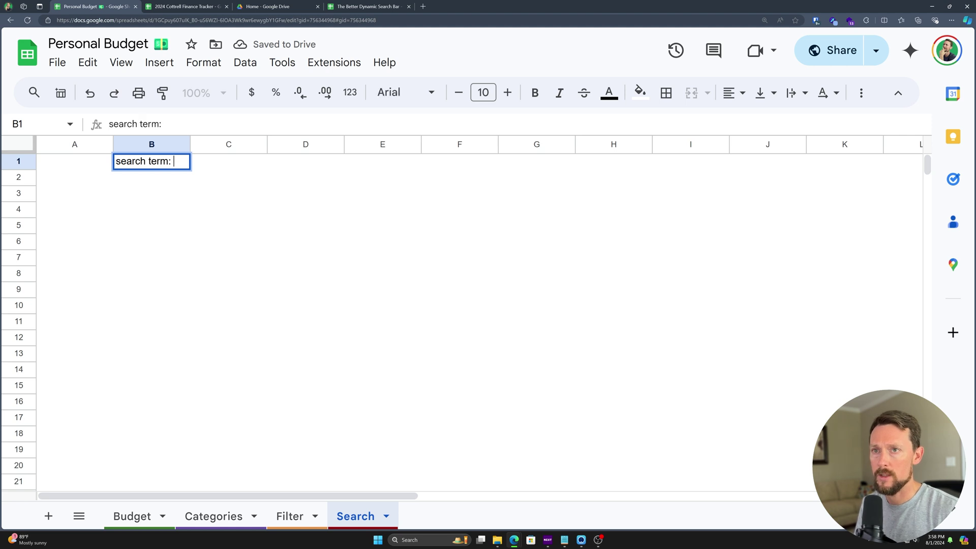
pyautogui.press('Tab')
# Make B1:C1 bold with borders and a light green fill
pyautogui.keyDown('shift'); pyautogui.click(133, 163); pyautogui.keyUp('shift')
pyautogui.click(666, 92)
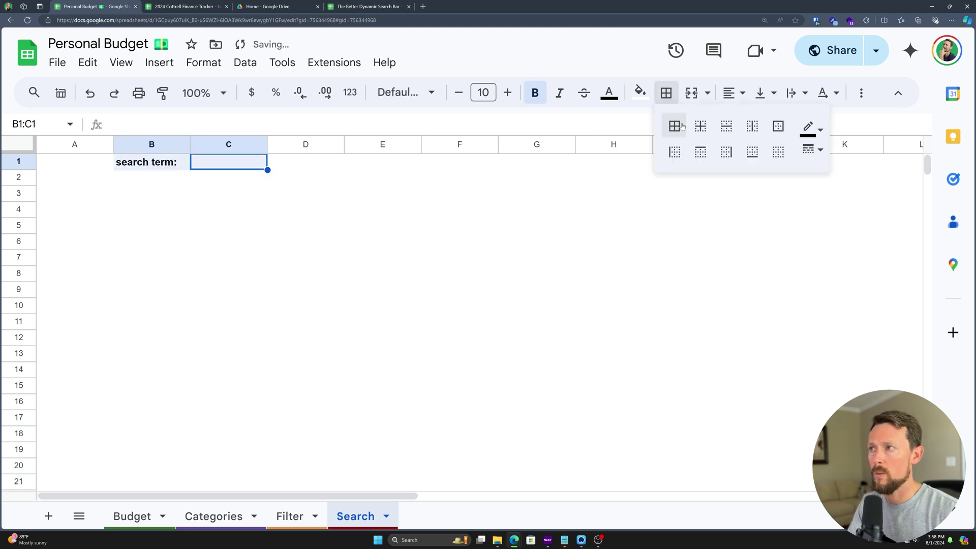
pyautogui.hotkey('ctrl', 'b')
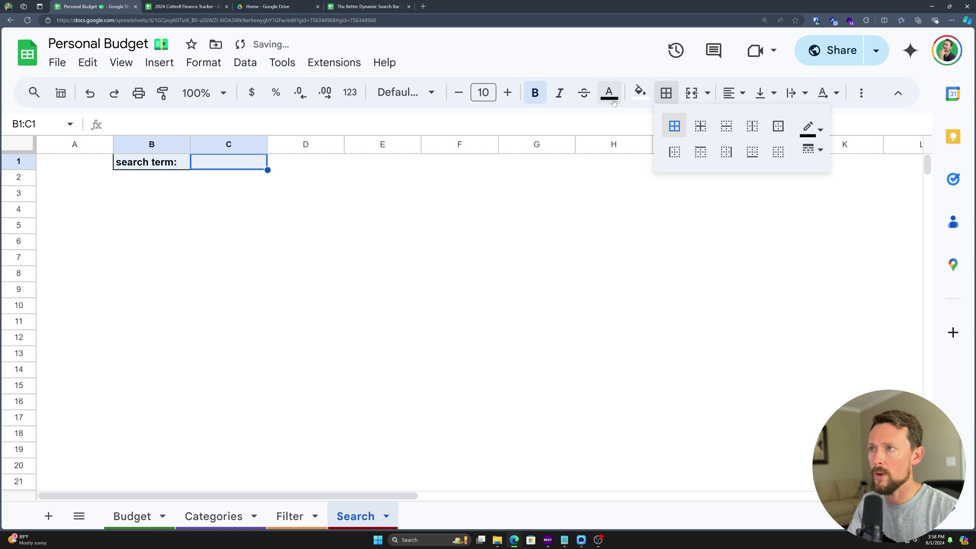
pyautogui.click(640, 93)
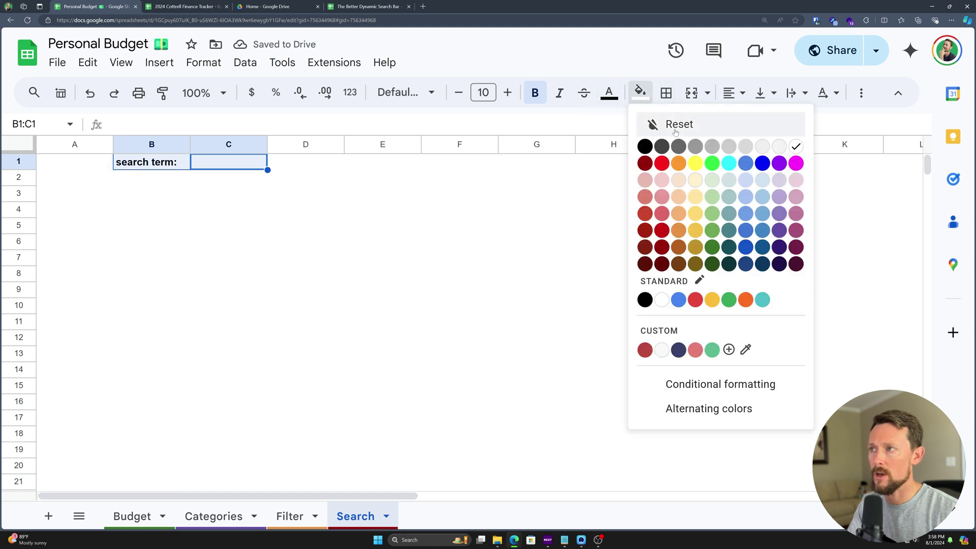
pyautogui.click(713, 180)
pyautogui.click(228, 209)
pyautogui.click(77, 197)
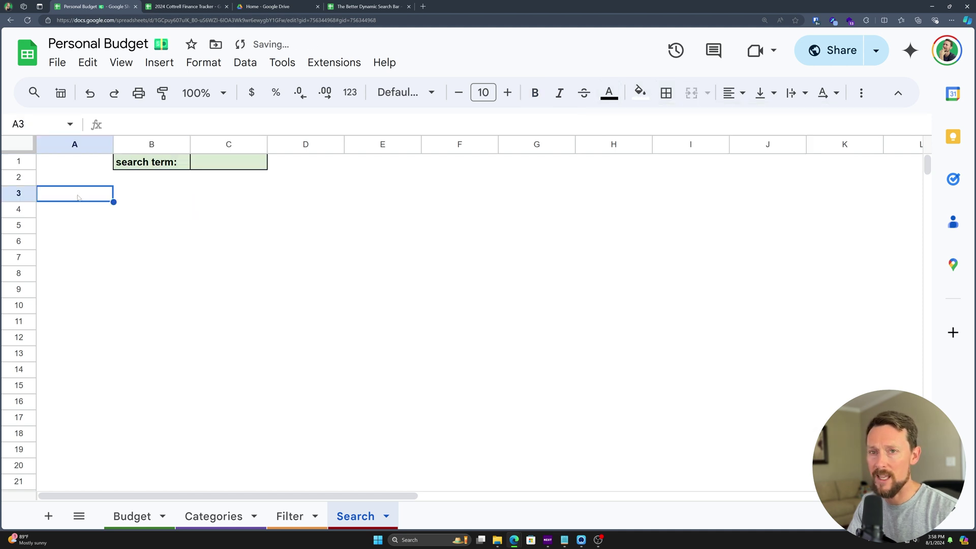
# Paste the Budget header row into row 2 of the Search sheet, starting at A2
pyautogui.click(133, 516)
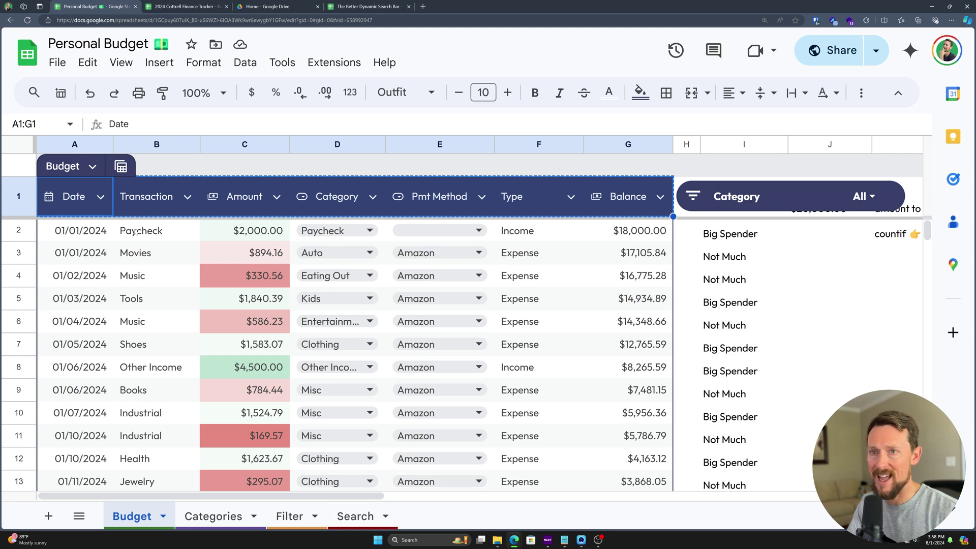
pyautogui.click(355, 515)
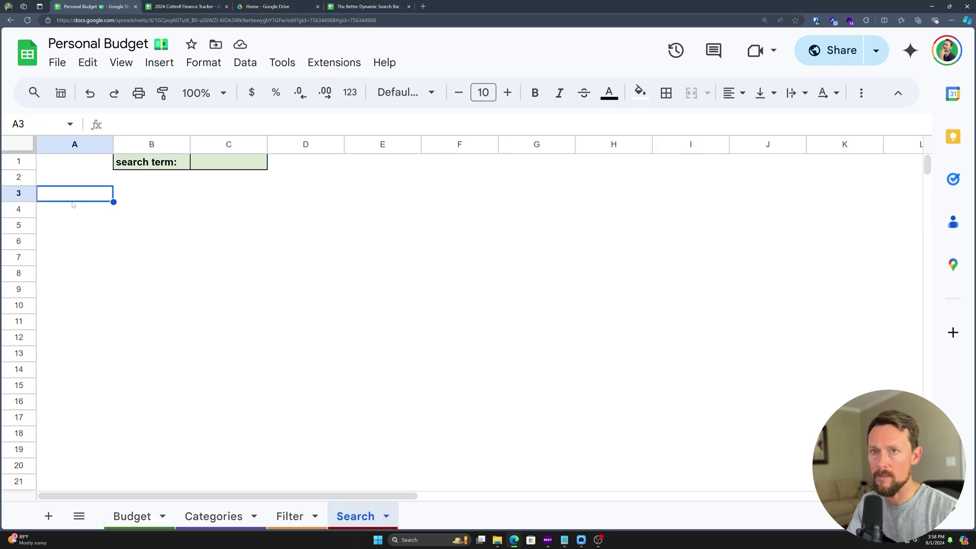
pyautogui.click(51, 178)
pyautogui.write('Date\tTransaction\tAmount\tCategory\tPmt Method\tType\tBalance')
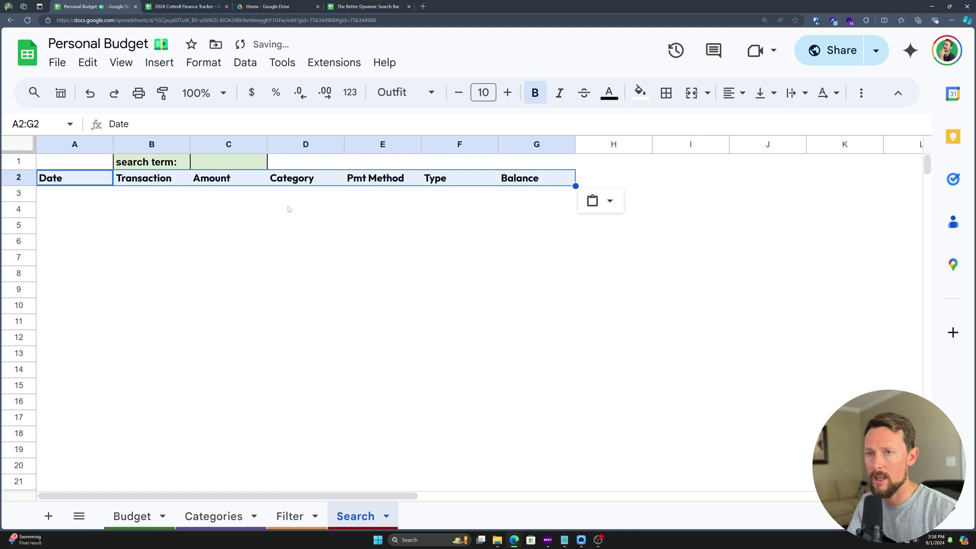
# Try 'bots' and 'paycheck' as search terms in C1, leaving 'pay' entered
pyautogui.click(247, 167)
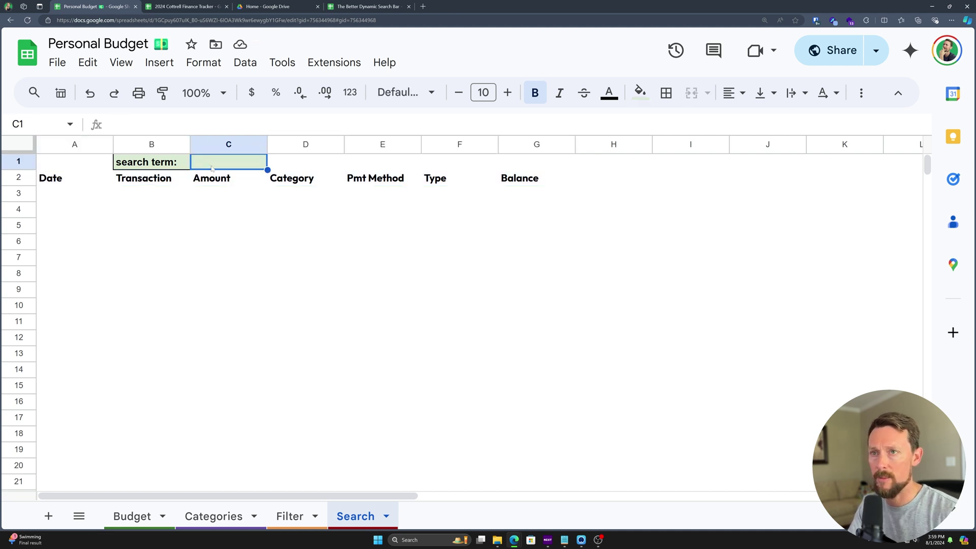
pyautogui.write('bots')
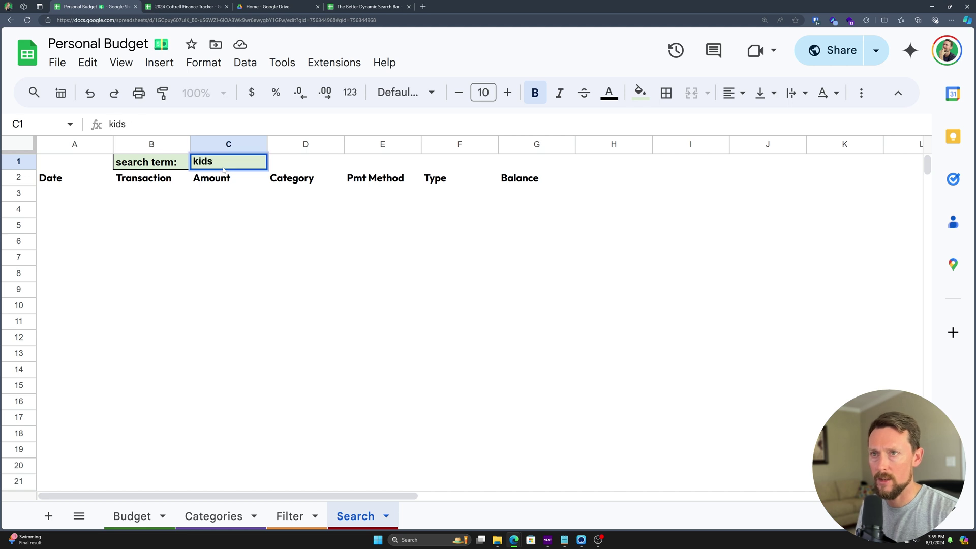
pyautogui.press('Return')
pyautogui.press('Up')
pyautogui.write('paycheck')
pyautogui.press('Return')
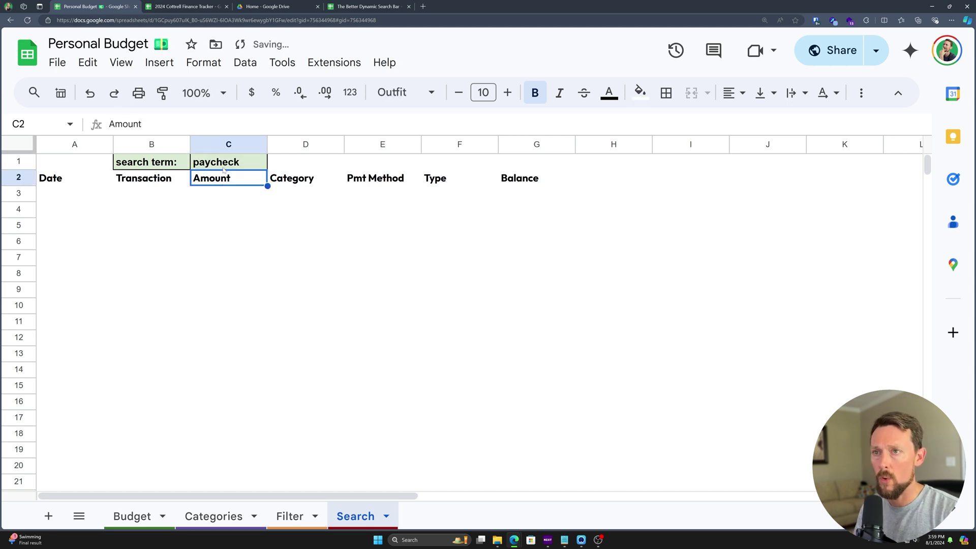
pyautogui.press('Up')
pyautogui.write('pay')
pyautogui.press('Return')
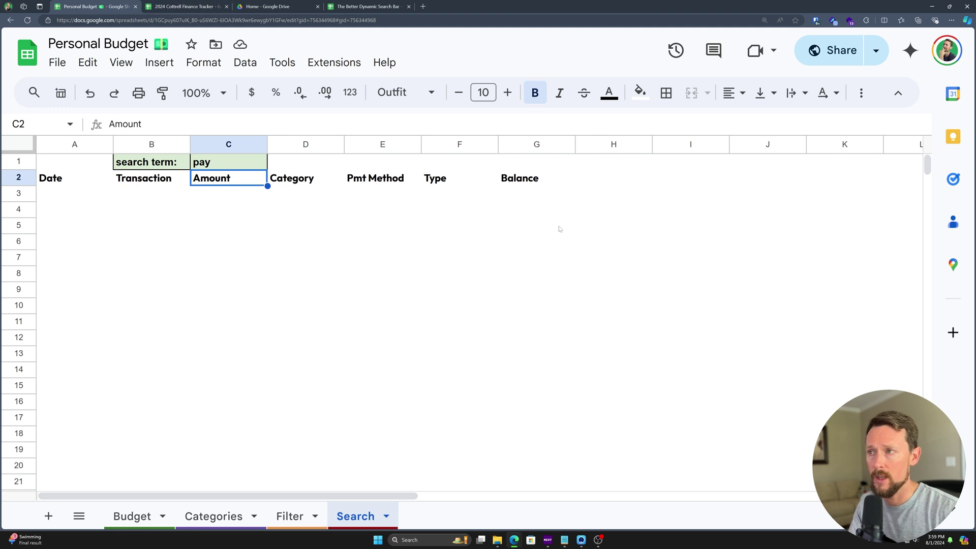
# Enter test values pay in I1, paycheck in J1 and kids in J2
pyautogui.click(654, 176)
pyautogui.press('Up')
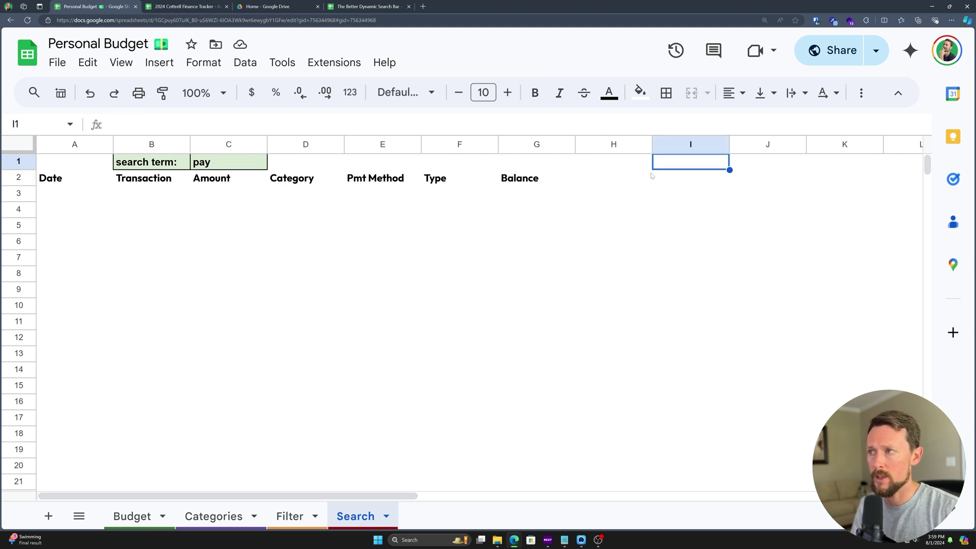
pyautogui.write('pay')
pyautogui.press('Tab')
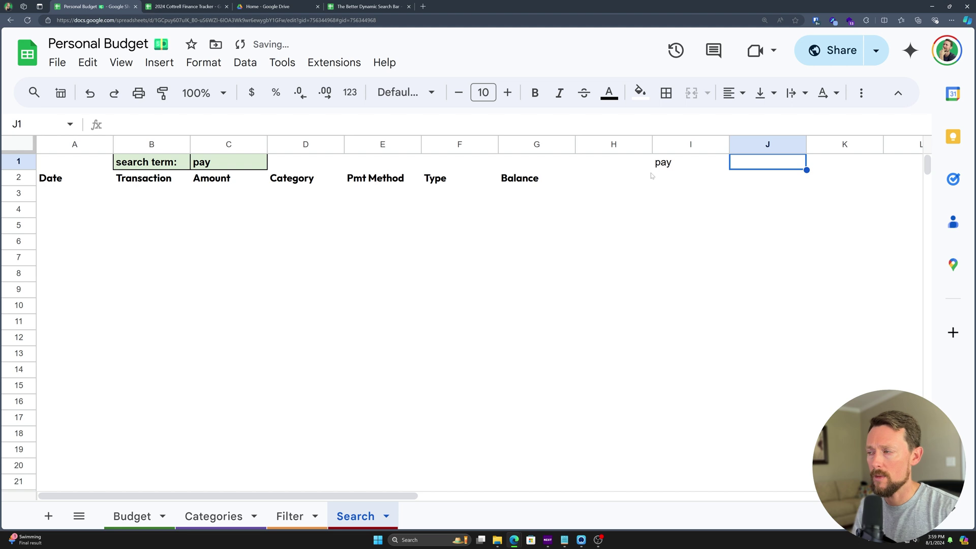
pyautogui.write('paycheck')
pyautogui.press('Return')
pyautogui.press('Right')
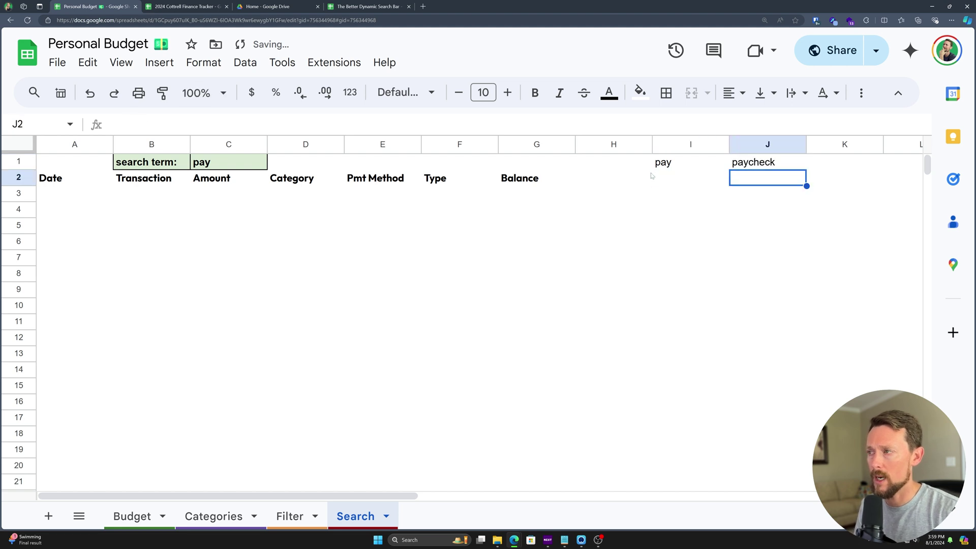
pyautogui.write('kids')
pyautogui.press('Return')
# Enter =SEARCH(I1,J1) in I3 to find pay inside paycheck
pyautogui.write('=search')
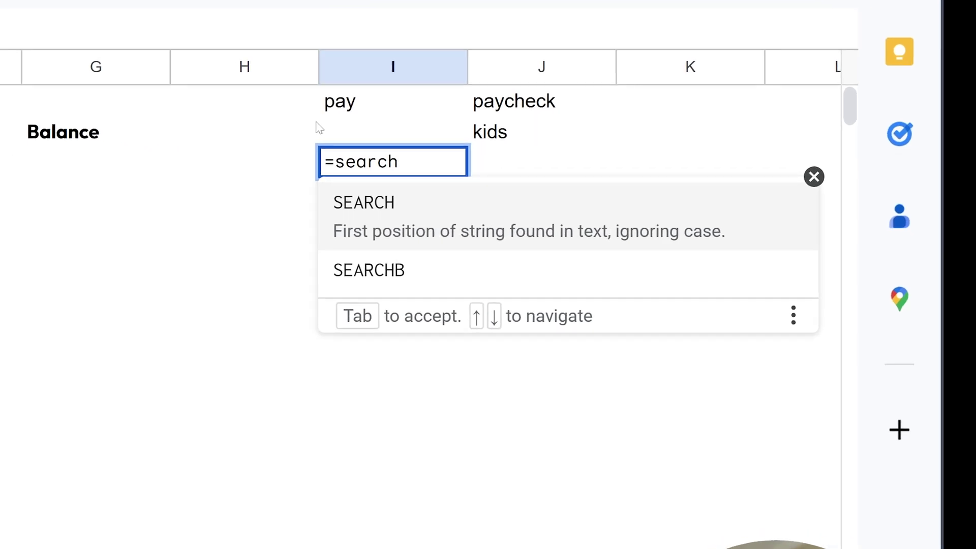
pyautogui.press('Tab')
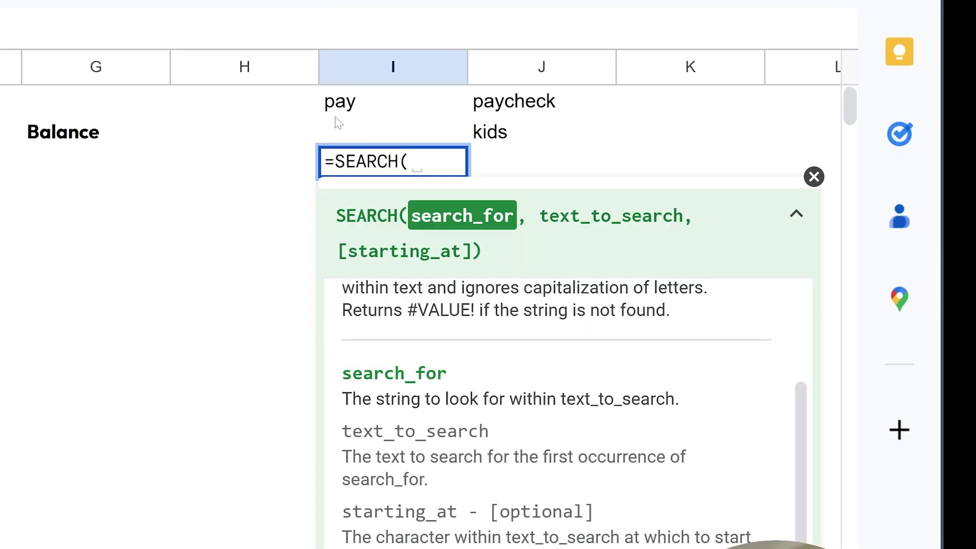
pyautogui.click(349, 105)
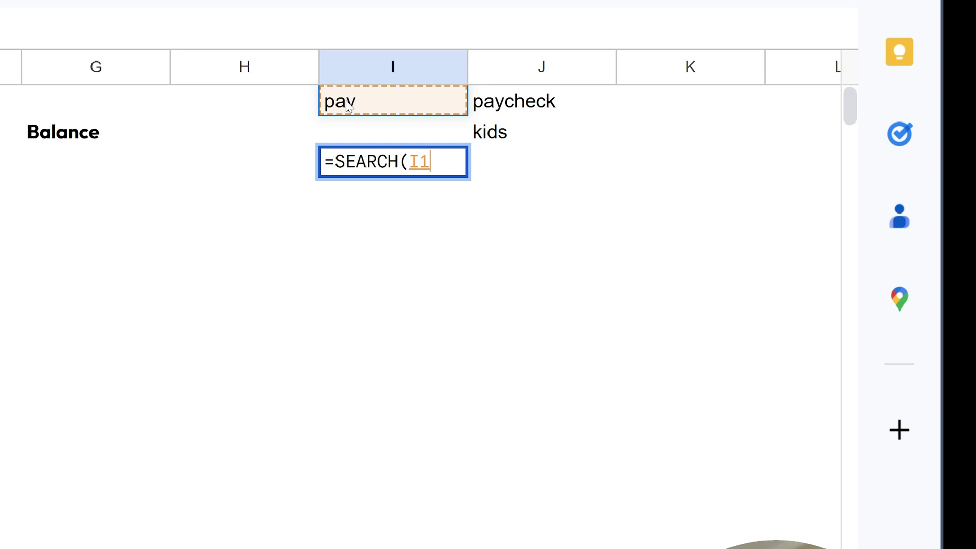
pyautogui.write(',')
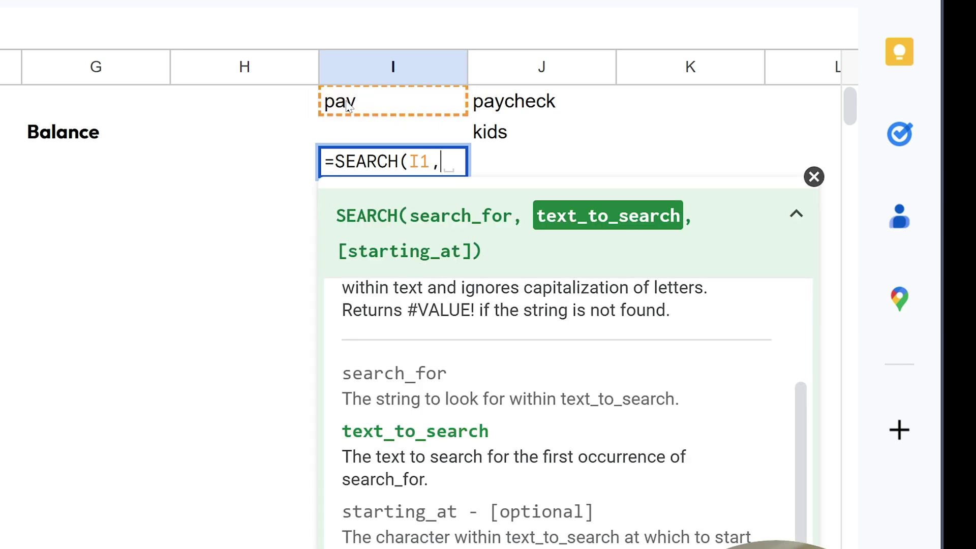
pyautogui.click(534, 108)
pyautogui.write(')')
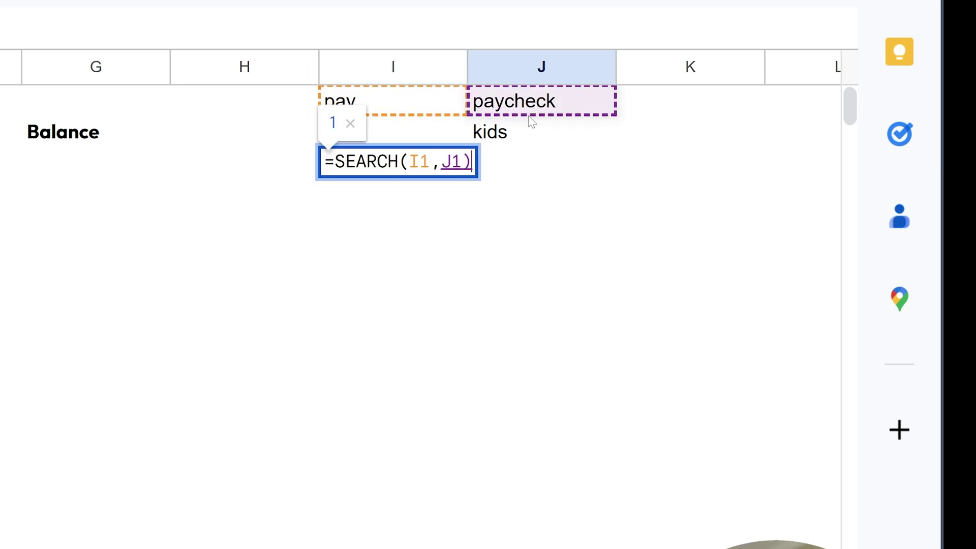
pyautogui.press('Return')
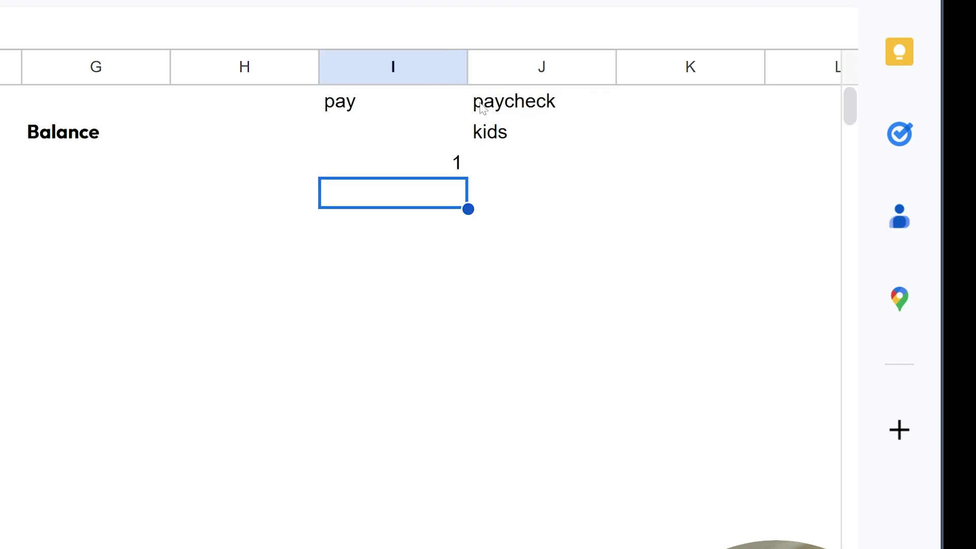
# Retest with check in I1, repoint the formula to J2, then search for ds
pyautogui.click(356, 111)
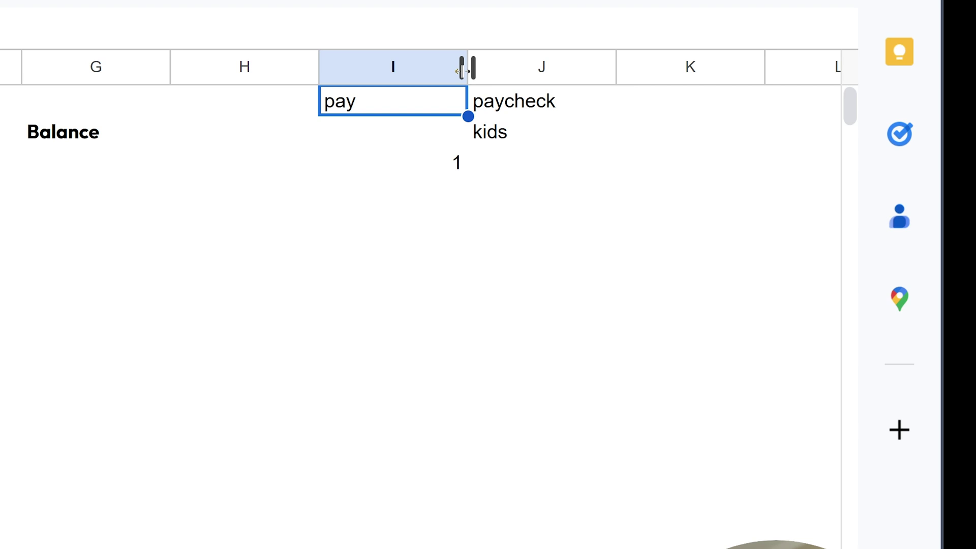
pyautogui.write('check')
pyautogui.press('Return')
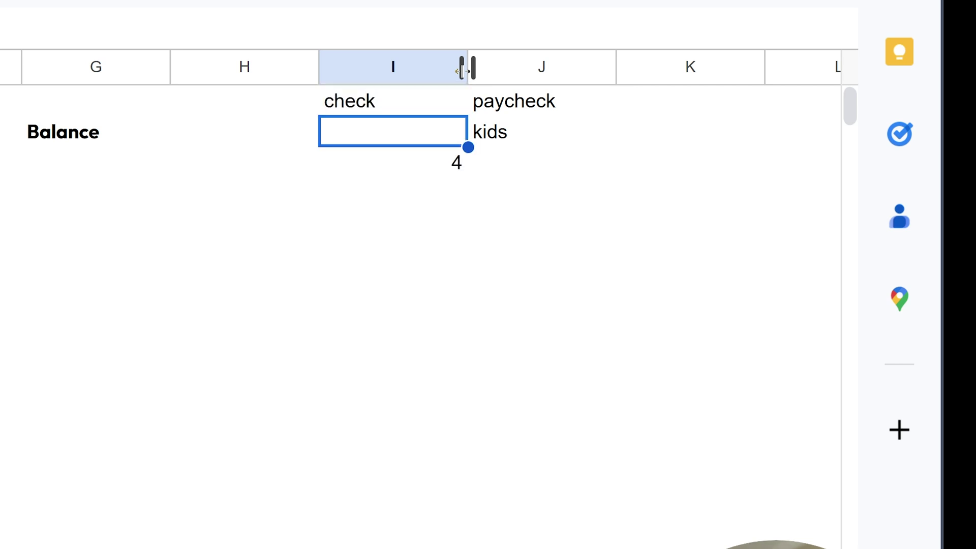
pyautogui.press('Down')
pyautogui.press('Return')
pyautogui.press('BackSpace')
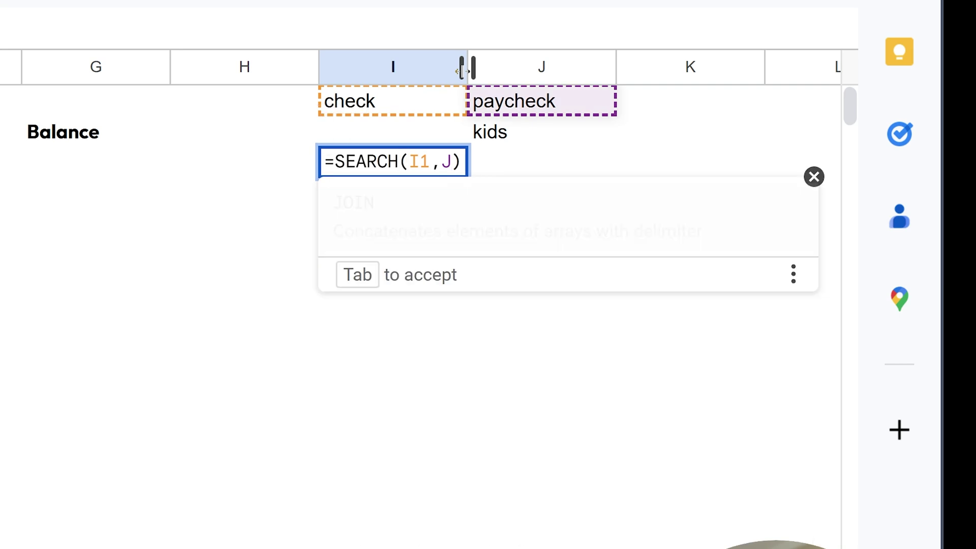
pyautogui.write('2')
pyautogui.press('Return')
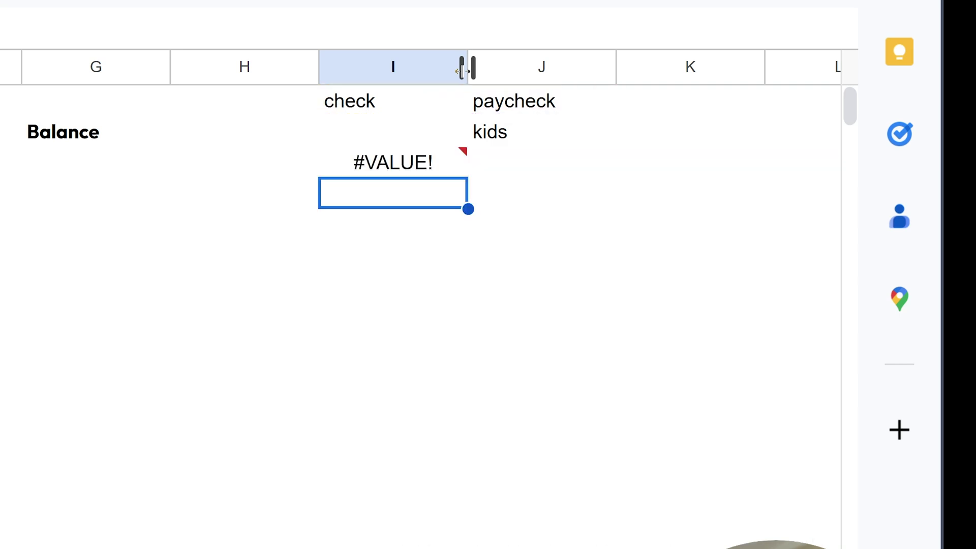
pyautogui.press('Up')
pyautogui.press('Up')
pyautogui.press('Up')
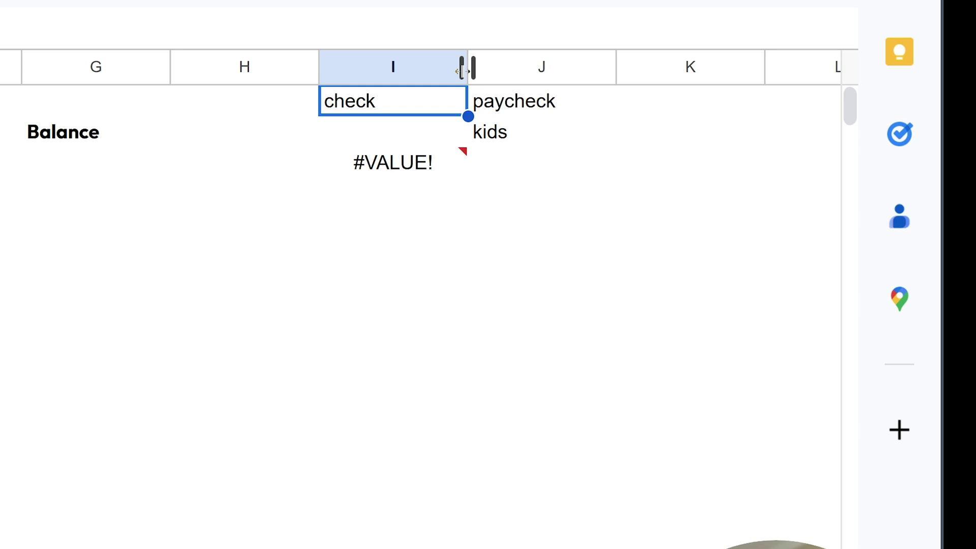
pyautogui.write('ds')
pyautogui.press('Return')
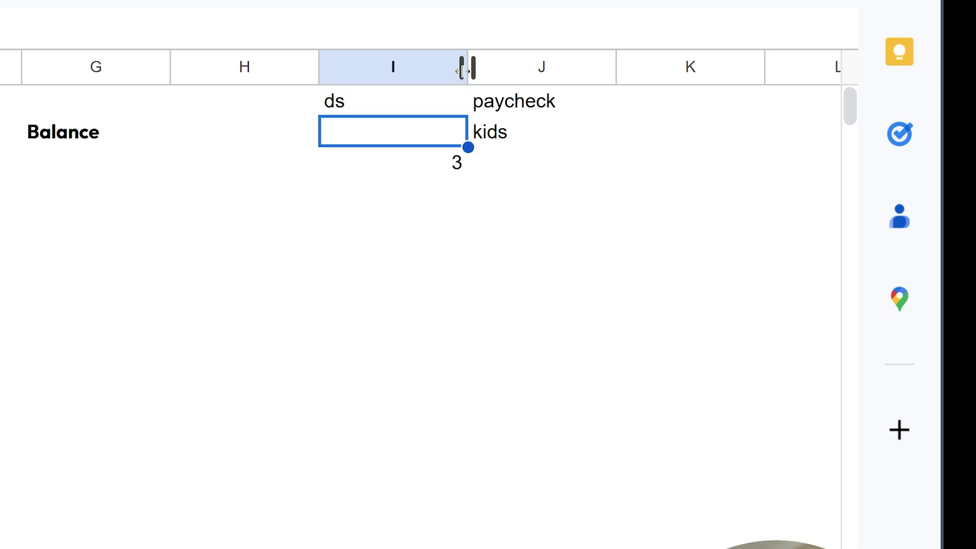
pyautogui.moveTo(498, 77); pyautogui.dragTo(414, 54)
# Delete the scratch columns I and J, then begin a formula in A3
pyautogui.rightClick(413, 54)
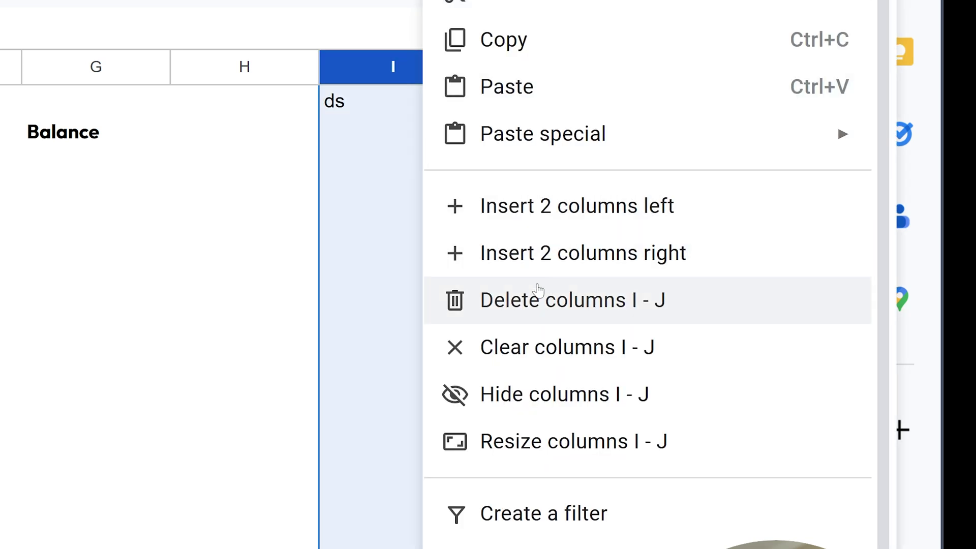
pyautogui.click(539, 289)
pyautogui.click(79, 211)
pyautogui.press('Up')
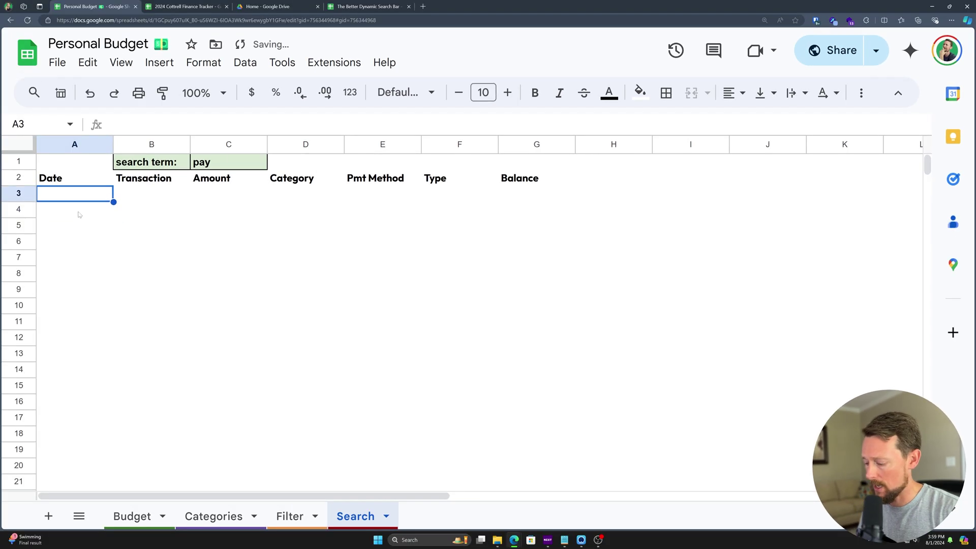
pyautogui.write('=')
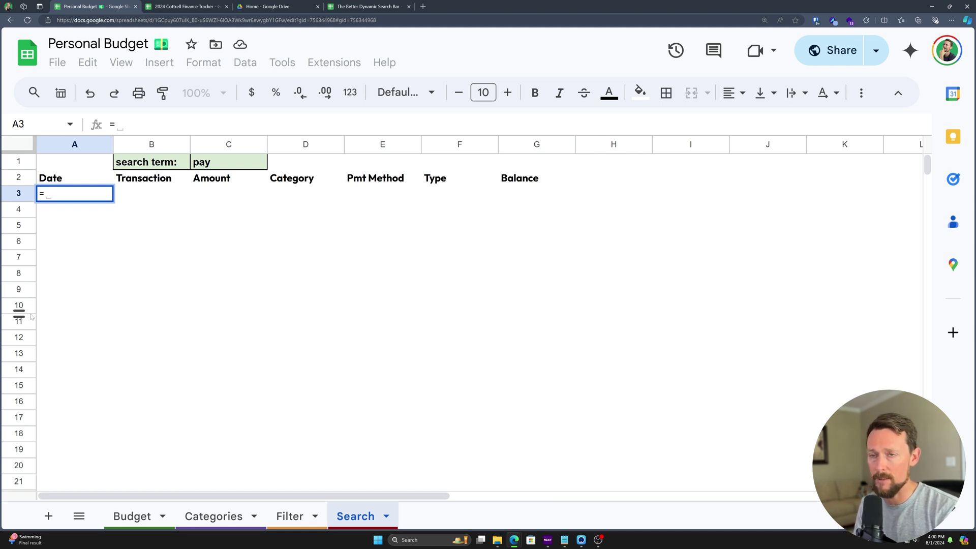
# Build SEARCH(C1,Budget[Transaction]) in A3 using the table-column autocomplete
pyautogui.write('search')
pyautogui.press('Tab')
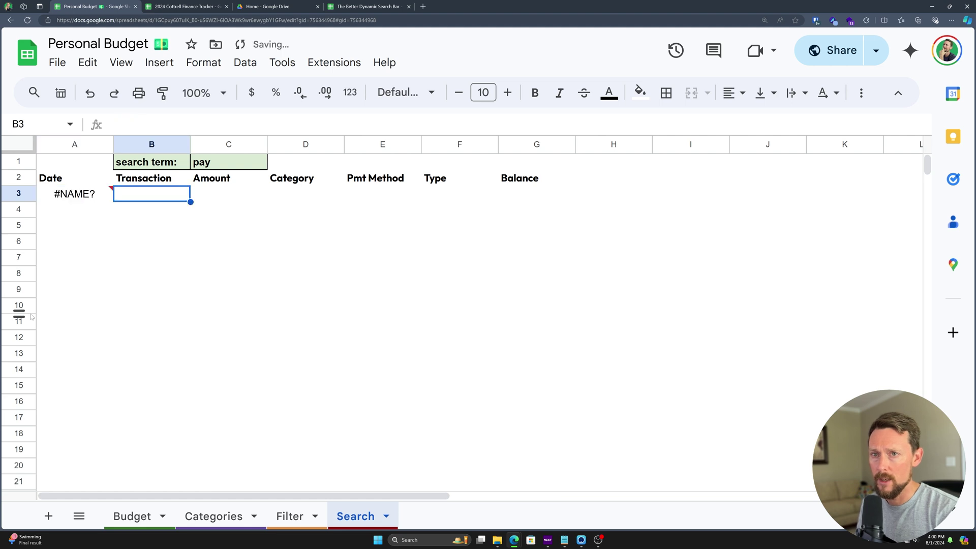
pyautogui.press('Left')
pyautogui.write('=sear')
pyautogui.press('Tab')
pyautogui.click(205, 162)
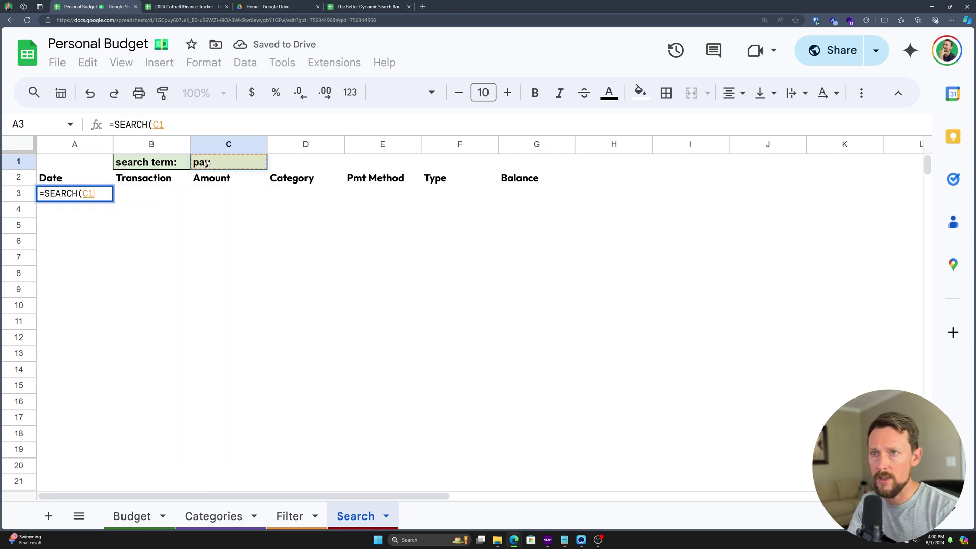
pyautogui.write(',budg')
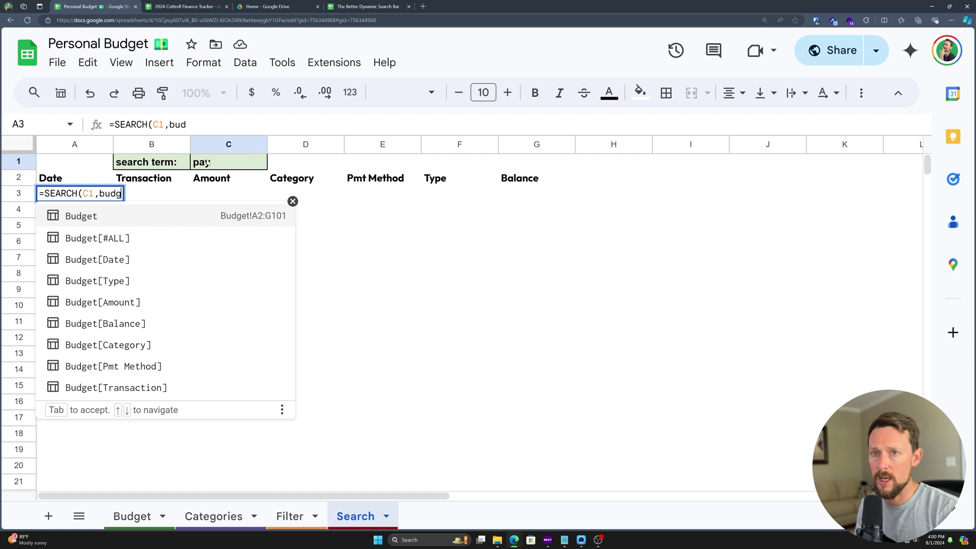
pyautogui.press('Down')
pyautogui.press('Down')
pyautogui.press('Down')
pyautogui.press('Down')
pyautogui.press('Down')
pyautogui.press('Down')
pyautogui.press('Down')
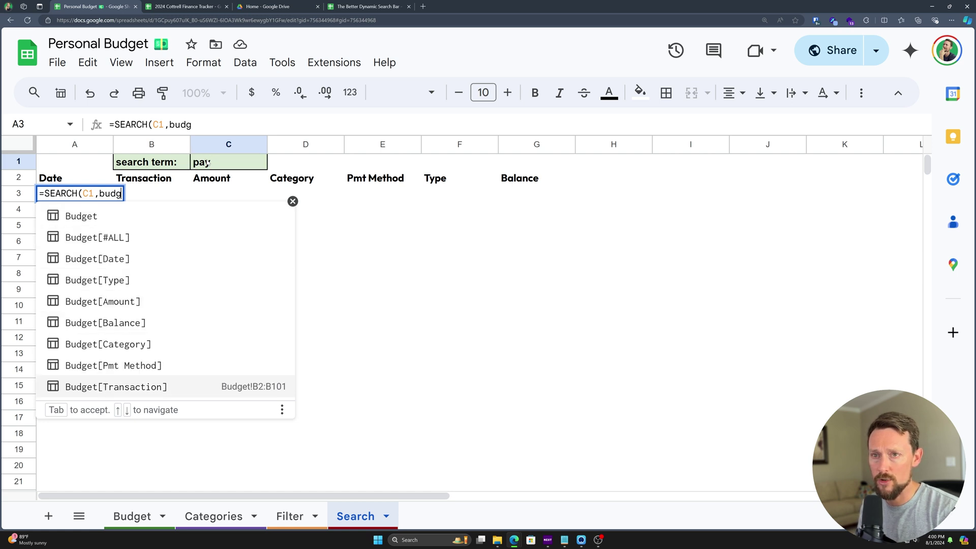
pyautogui.press('Tab')
pyautogui.write(')')
# Wrap it into =FILTER(Budget,SEARCH(C1,Budget[Transaction])) to list the matching Paycheck rows
pyautogui.hotkey('shift', 'Home')
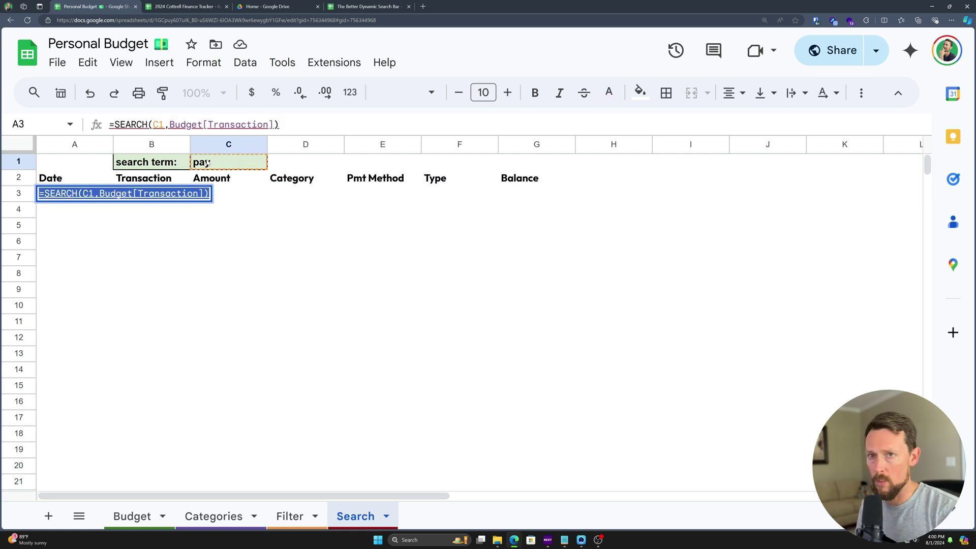
pyautogui.press('BackSpace')
pyautogui.write('filter(')
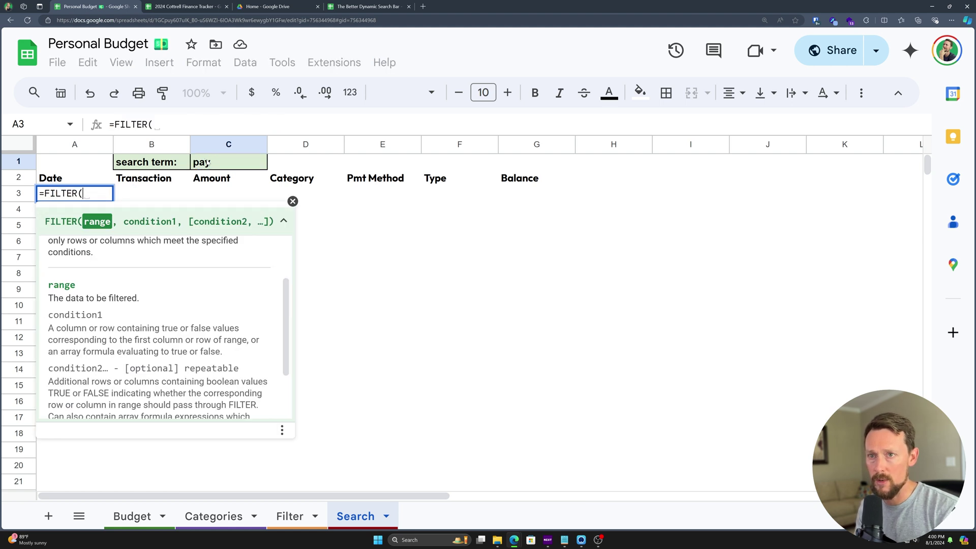
pyautogui.write('Budget,')
pyautogui.hotkey('ctrl', 'v')
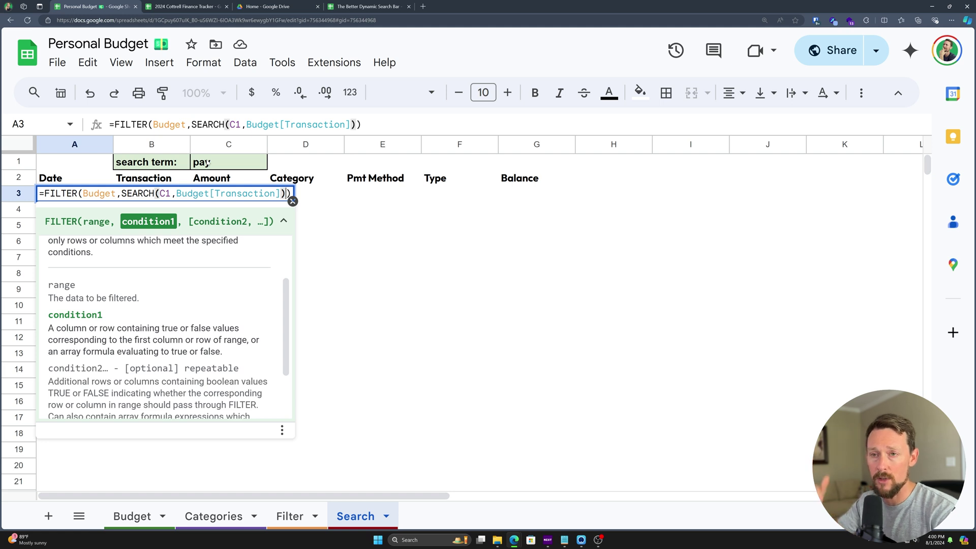
pyautogui.press('Return')
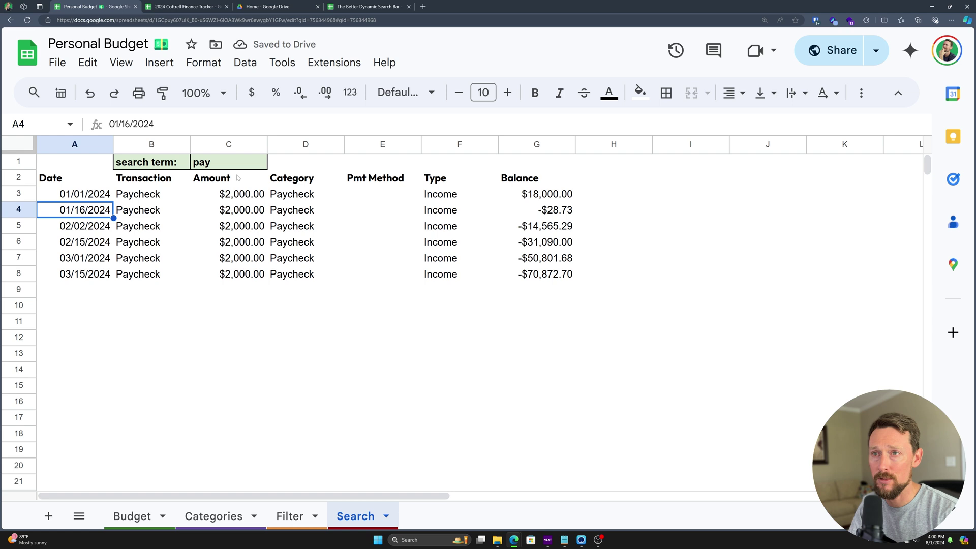
# Search for kid in C1 and browse the Kids result rows
pyautogui.click(215, 166)
pyautogui.write('kid')
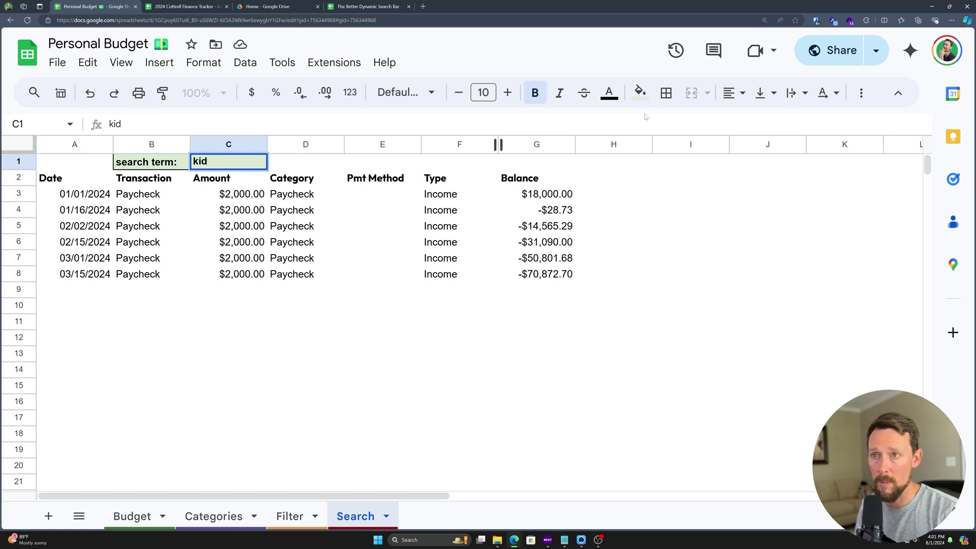
pyautogui.press('Return')
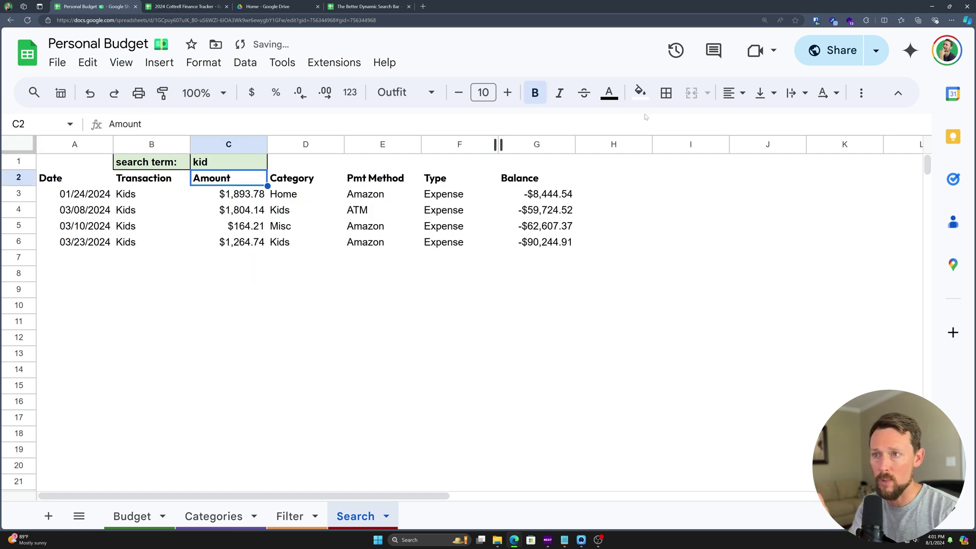
pyautogui.press('Down')
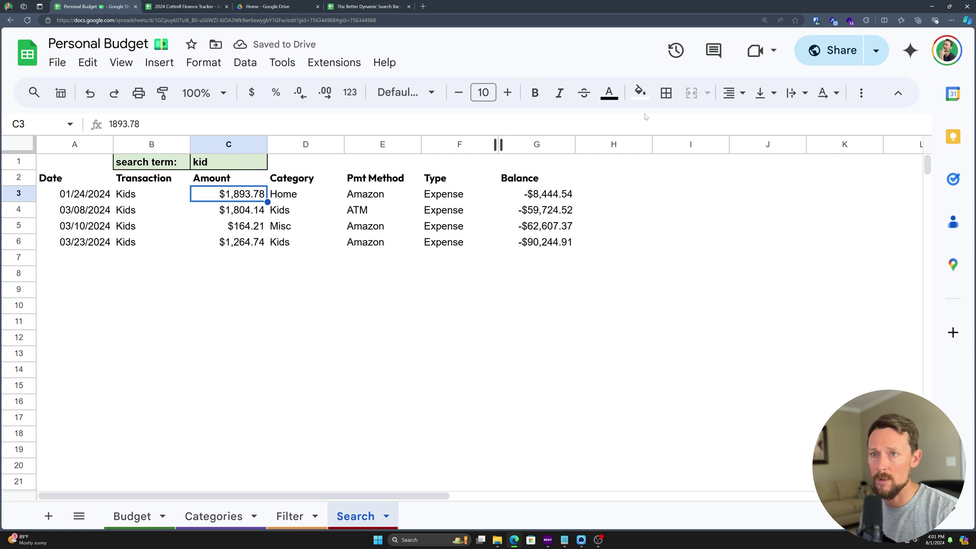
pyautogui.press('Left')
pyautogui.press('Down')
pyautogui.press('Down')
pyautogui.press('Down')
pyautogui.press('Up')
pyautogui.press('Up')
pyautogui.press('Up')
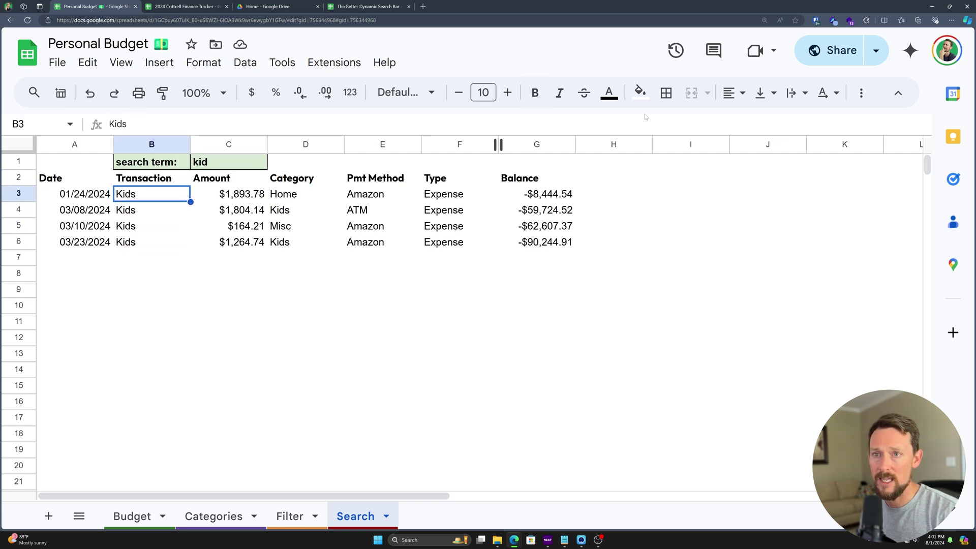
# Try the search terms au and then a in C1
pyautogui.press('Right')
pyautogui.press('Up')
pyautogui.press('Up')
pyautogui.write('au')
pyautogui.press('Return')
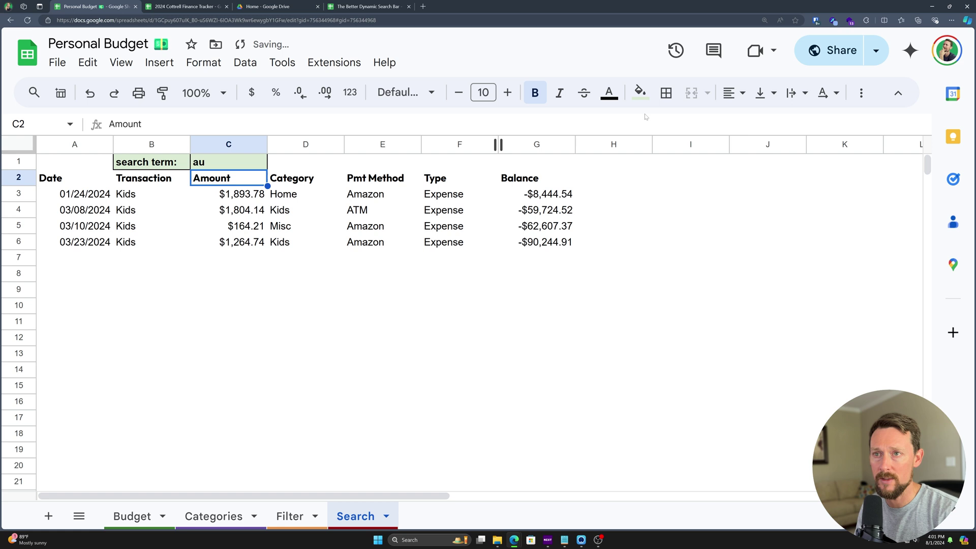
pyautogui.press('Up')
pyautogui.press('Left')
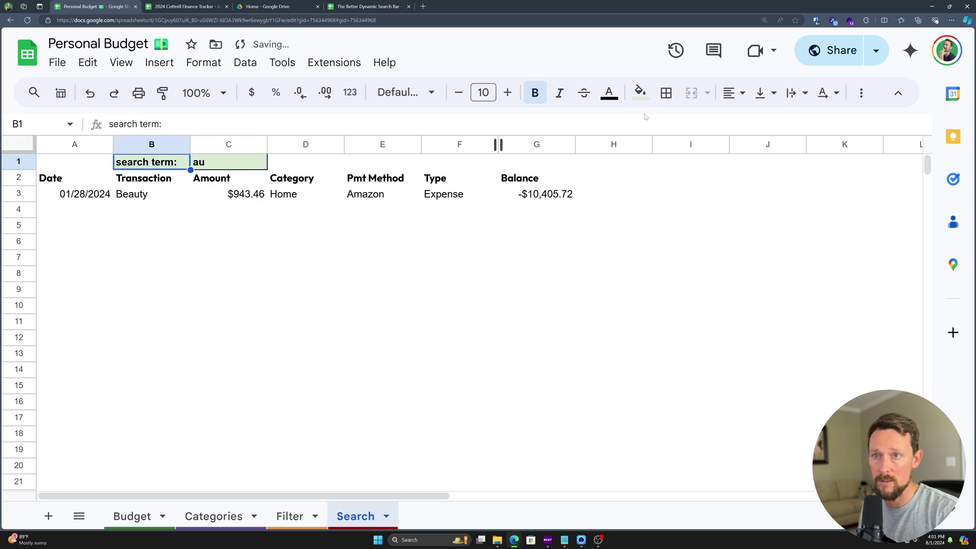
pyautogui.press('Right')
pyautogui.press('Down')
pyautogui.hotkey('ctrl', 'z')
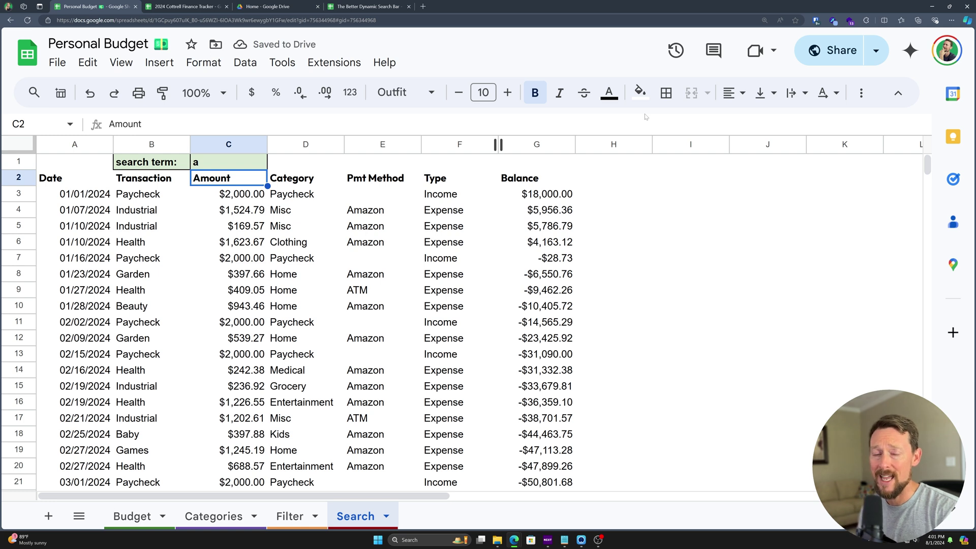
# Search for ind and look over the Industrial result rows
pyautogui.press('Left')
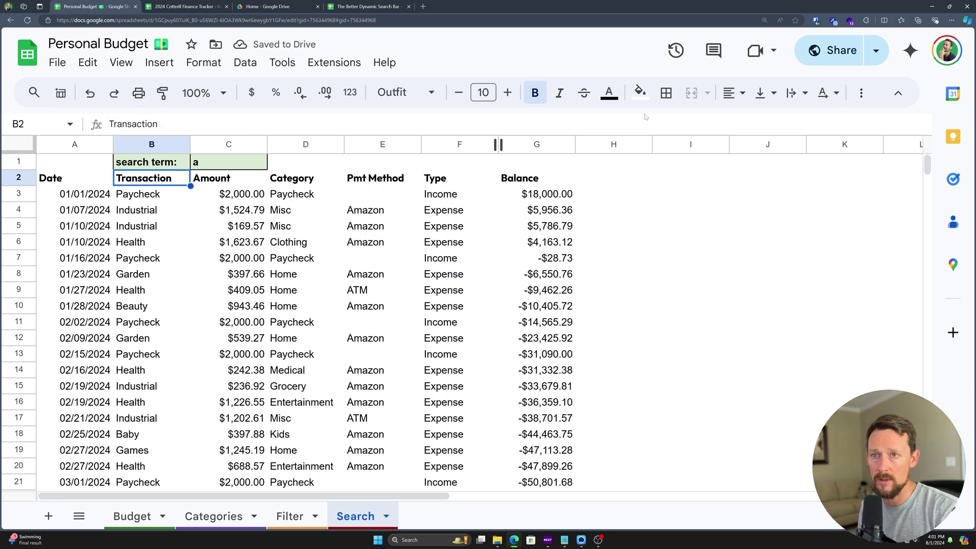
pyautogui.press('Up')
pyautogui.press('Right')
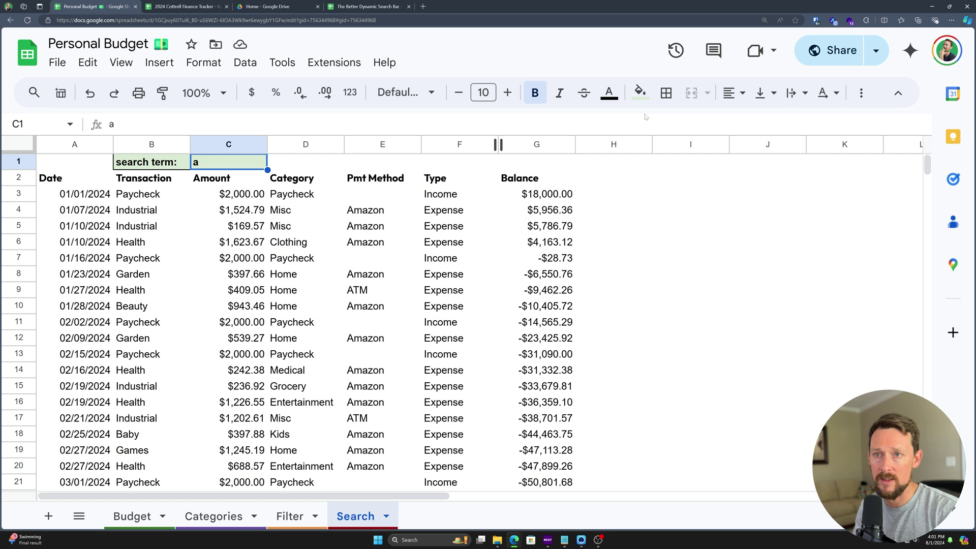
pyautogui.write('ind')
pyautogui.press('Return')
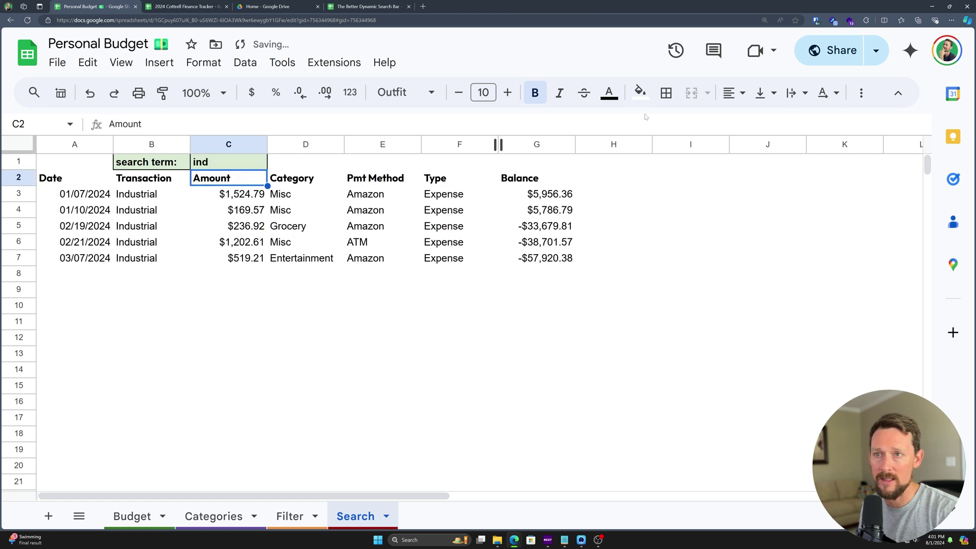
pyautogui.press('Up')
pyautogui.press('Down')
pyautogui.press('Left')
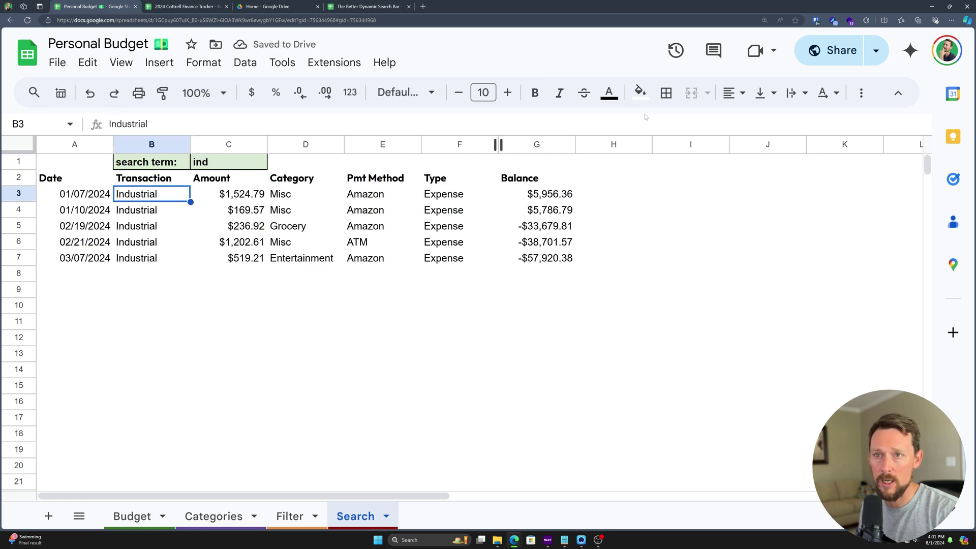
pyautogui.press('Up')
pyautogui.press('Up')
pyautogui.press('Right')
pyautogui.press('Right')
# Enter mixed-case terms INd and PaYc, confirming matching ignores letter case
pyautogui.press('Left')
pyautogui.write('IND')
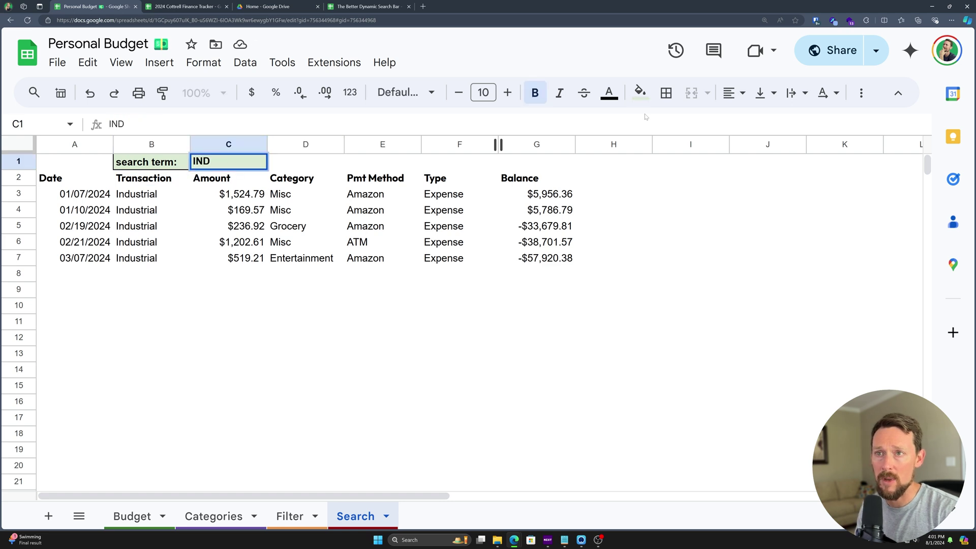
pyautogui.press('BackSpace')
pyautogui.write('d')
pyautogui.press('Return')
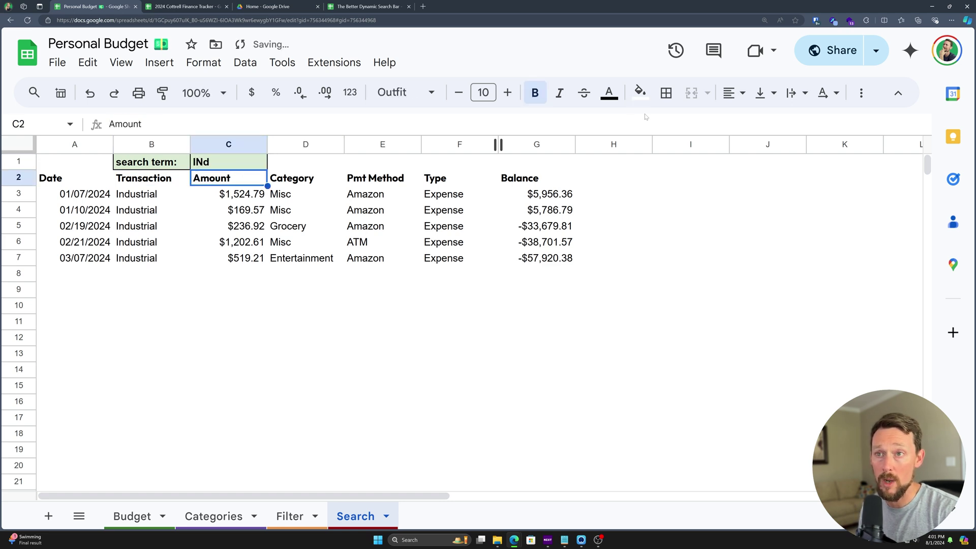
pyautogui.press('Up')
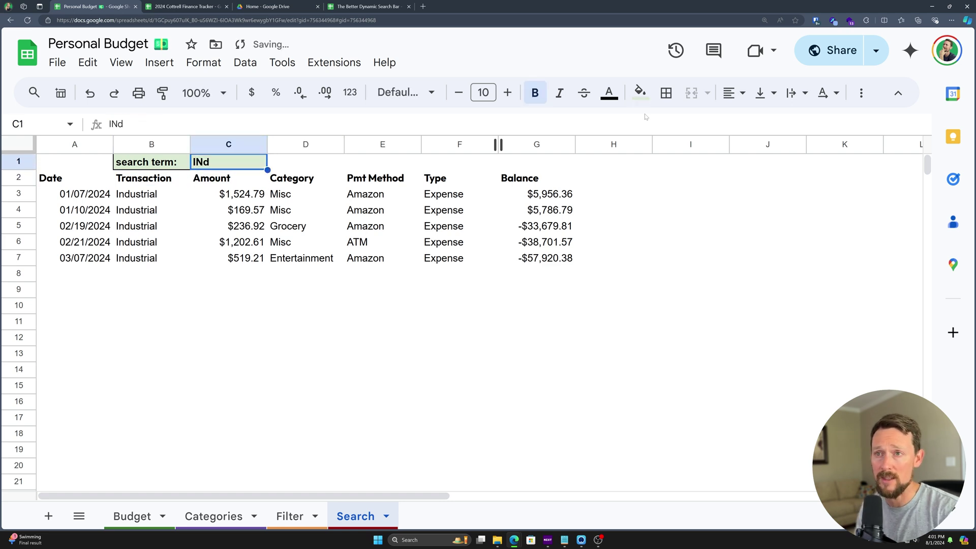
pyautogui.write('PaYc')
pyautogui.press('Return')
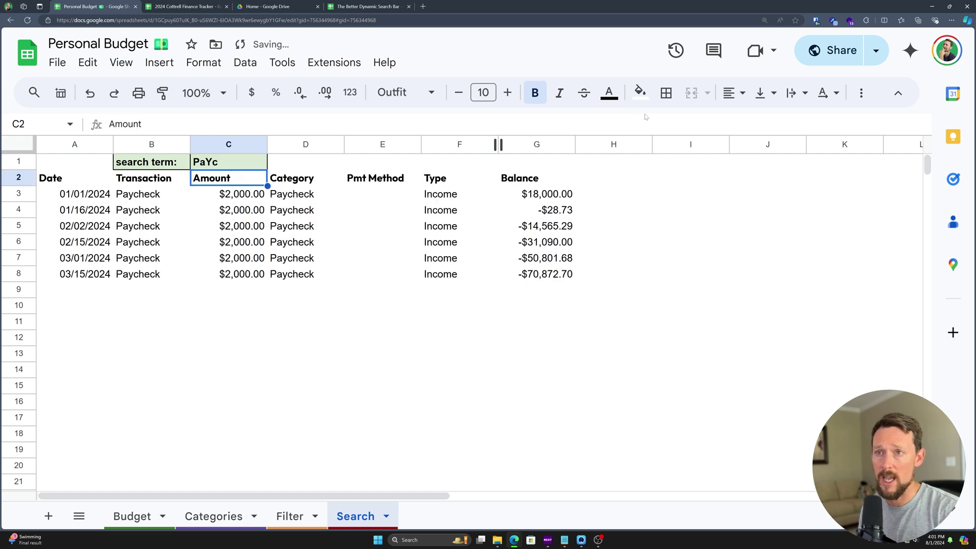